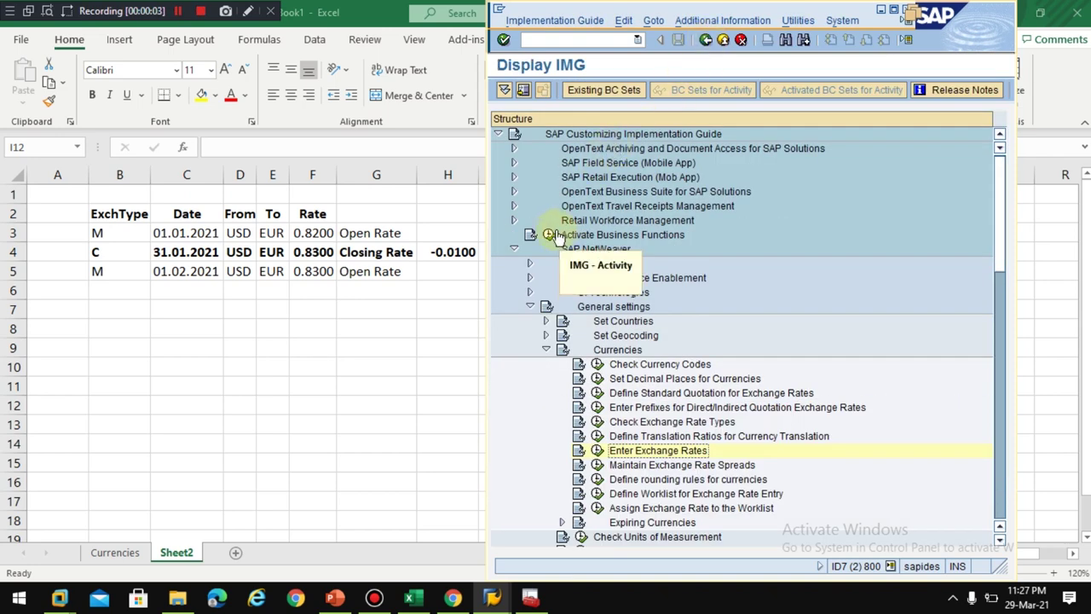
Leave the implementation guide, open the Currency Exchange Rates overview by its transaction code, and return to SAP Easy Access.
{"action": "left_click", "coordinate": [704, 42]}
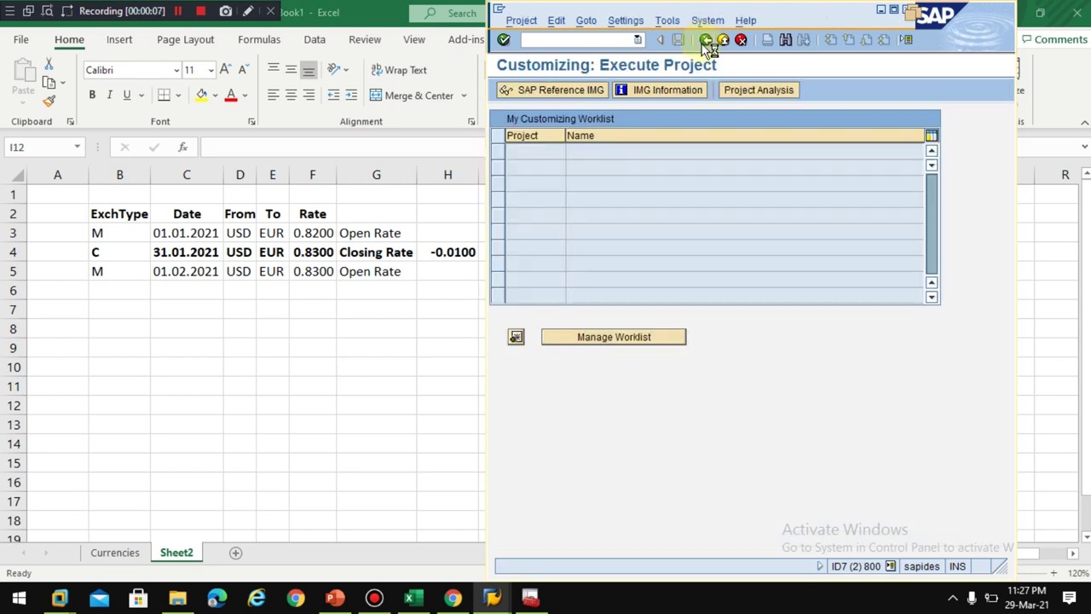
{"action": "left_click", "coordinate": [705, 42]}
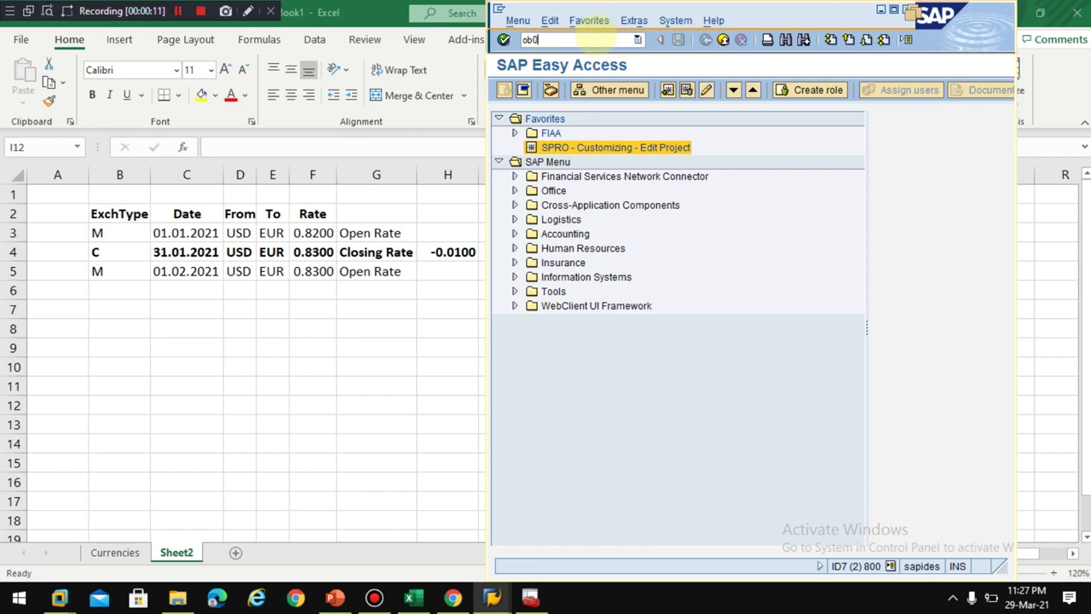
{"action": "key", "text": "Return"}
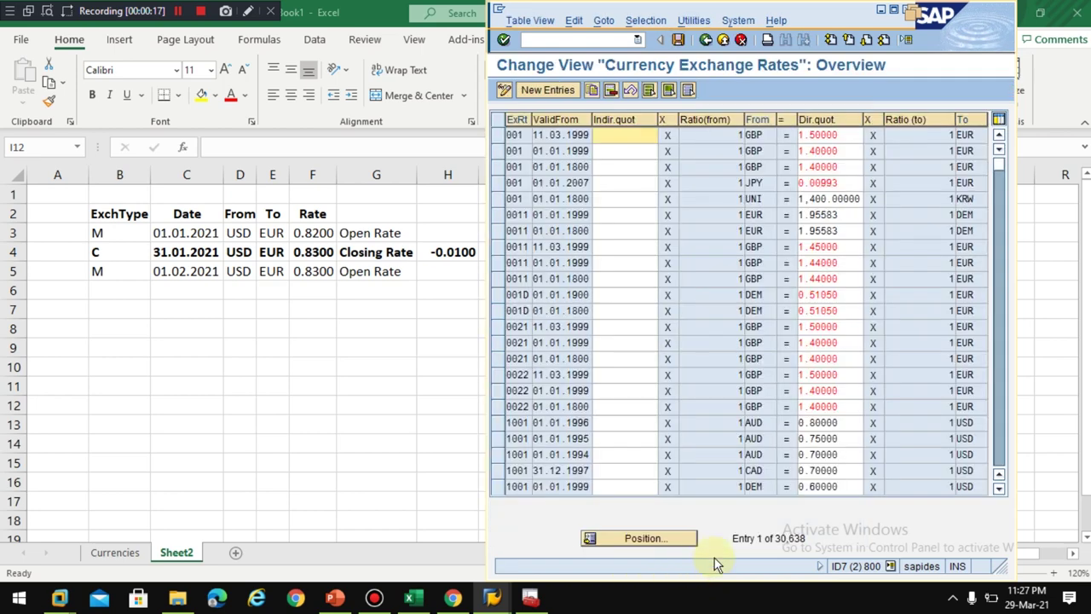
{"action": "left_click", "coordinate": [705, 45]}
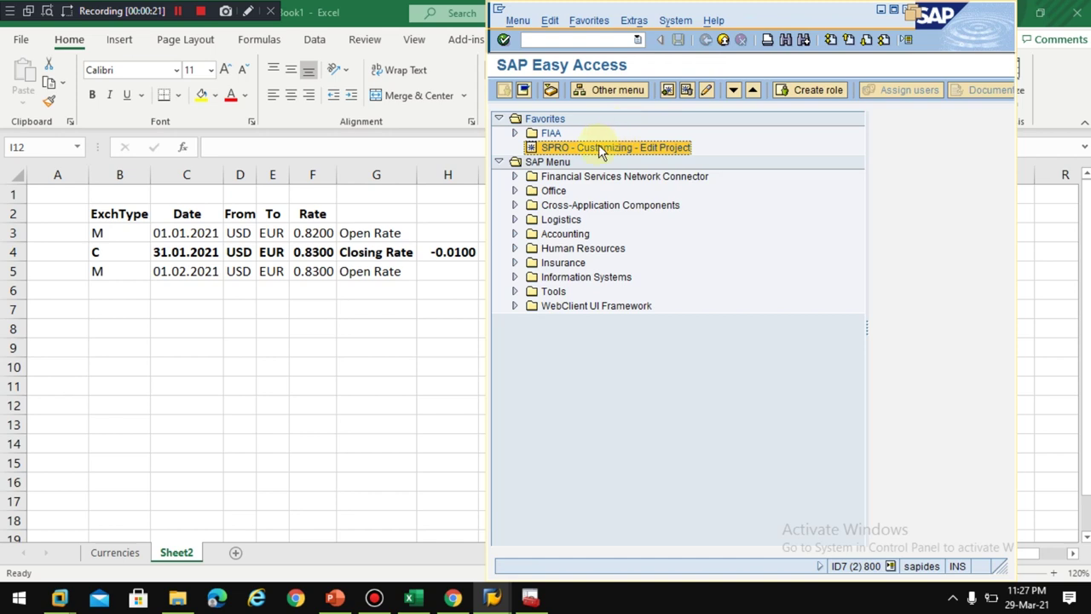
Expand the SAP Menu through Accounting, Financial Accounting, General Ledger and Environment down to Current Settings.
{"action": "left_click", "coordinate": [514, 234]}
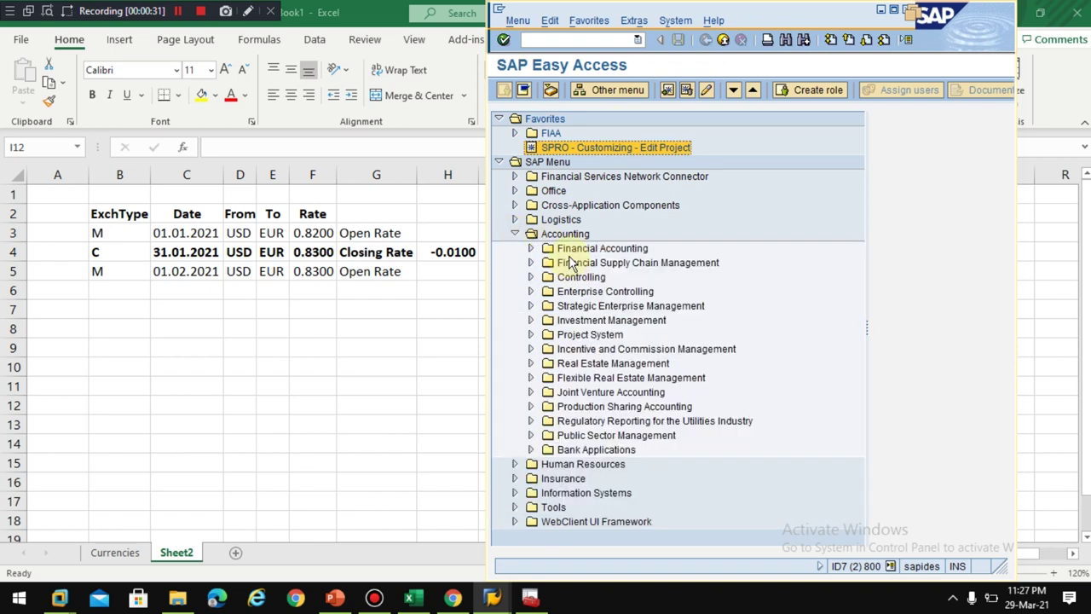
{"action": "left_click", "coordinate": [531, 249]}
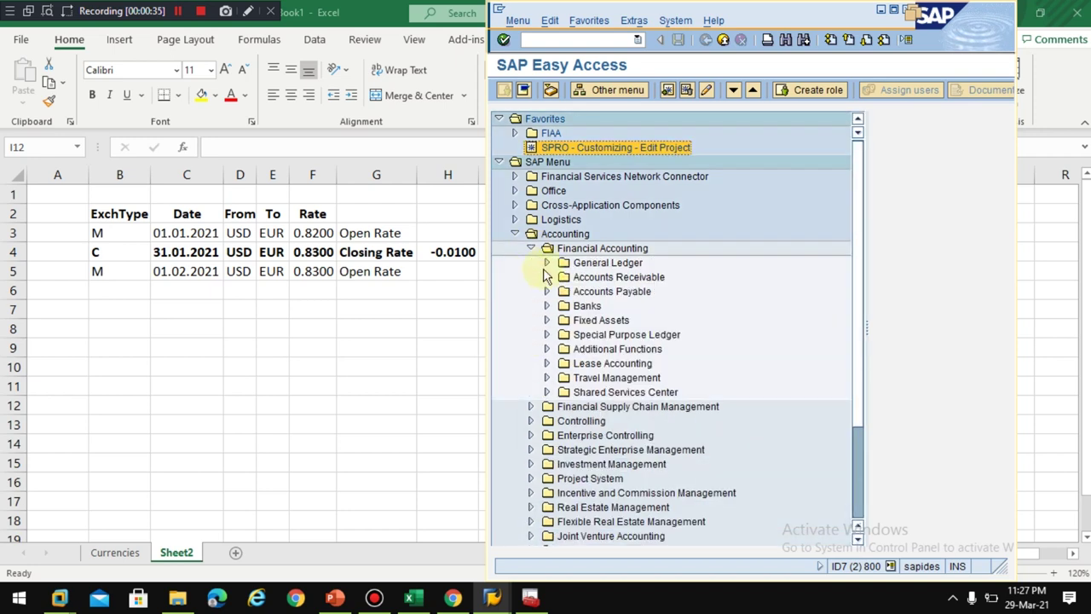
{"action": "left_click", "coordinate": [546, 263]}
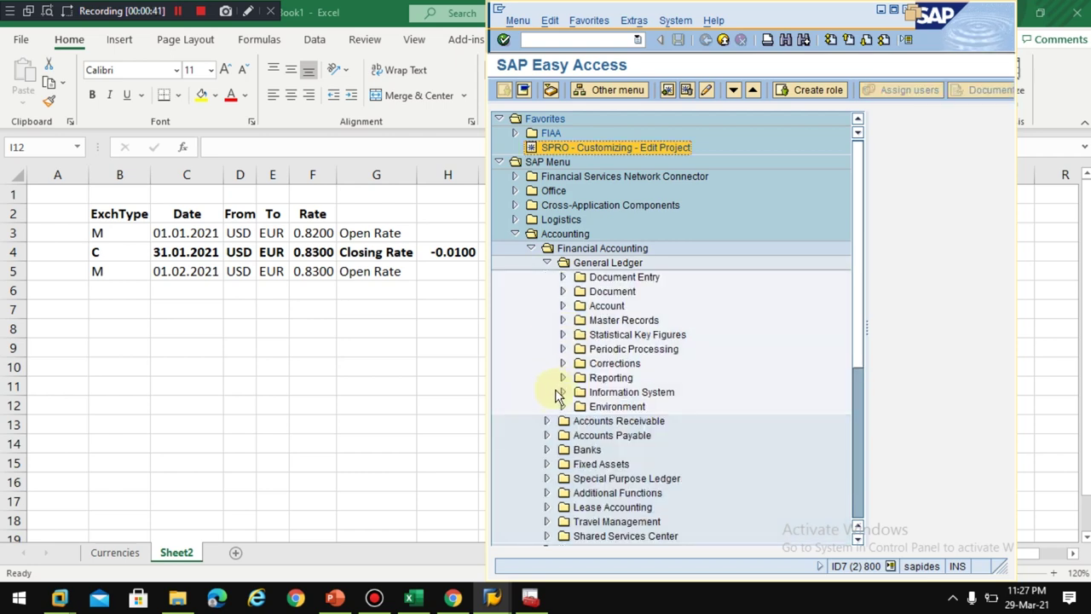
{"action": "left_click", "coordinate": [562, 407]}
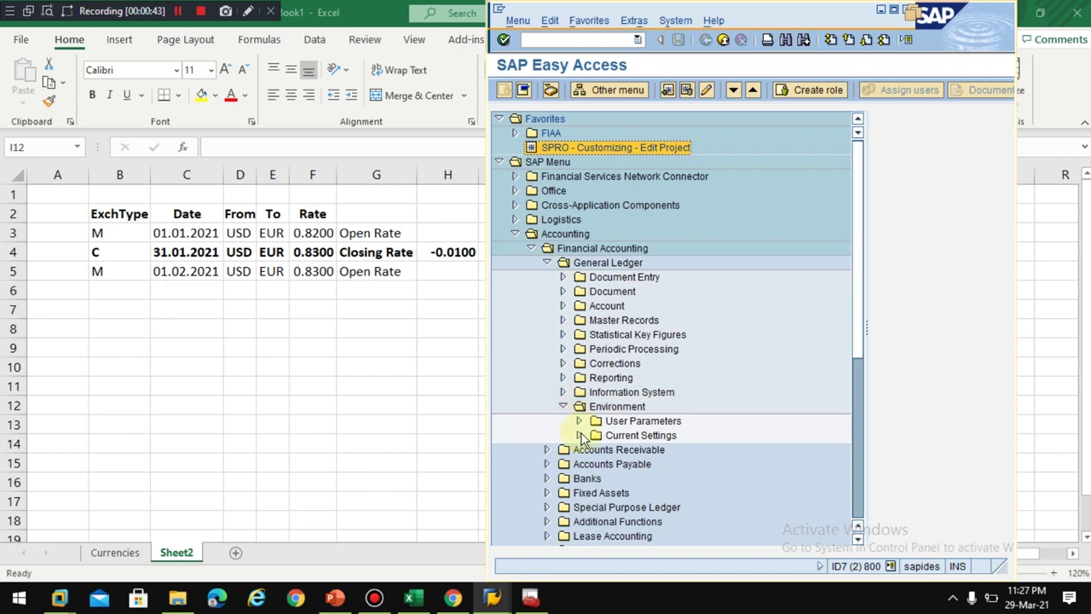
{"action": "left_click", "coordinate": [578, 434]}
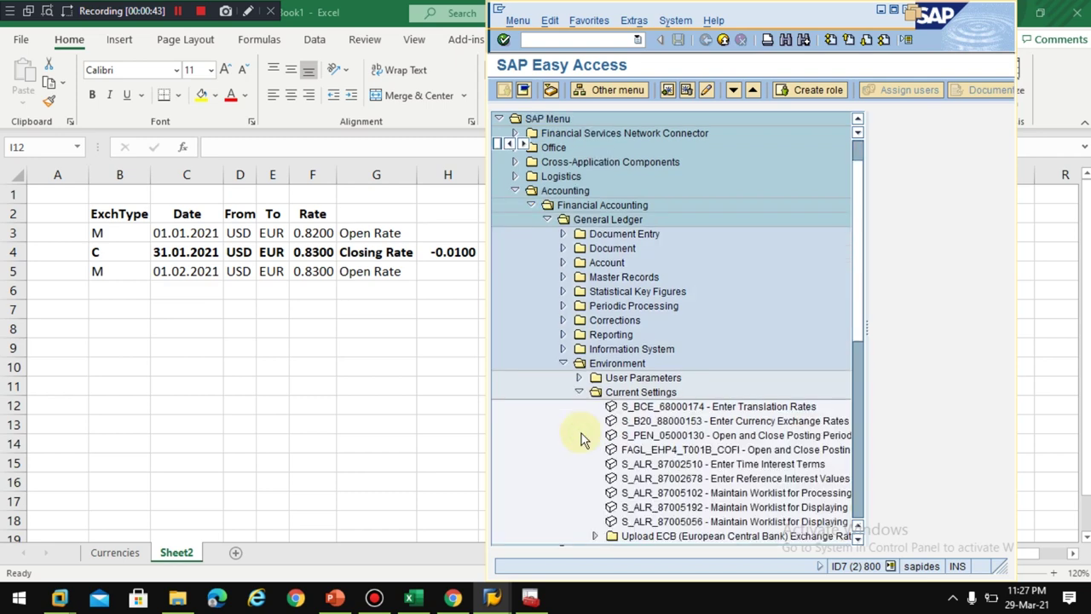
Open S_B20_88000153, Enter Currency Exchange Rates using a Worklist, under Current Settings.
{"action": "left_click", "coordinate": [699, 407]}
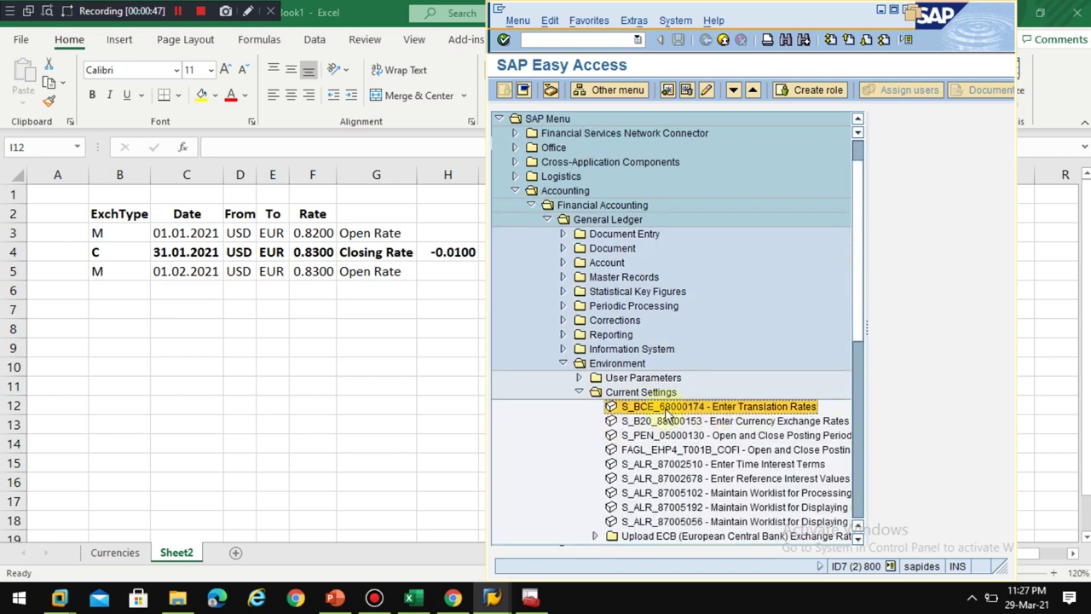
{"action": "left_click", "coordinate": [682, 421]}
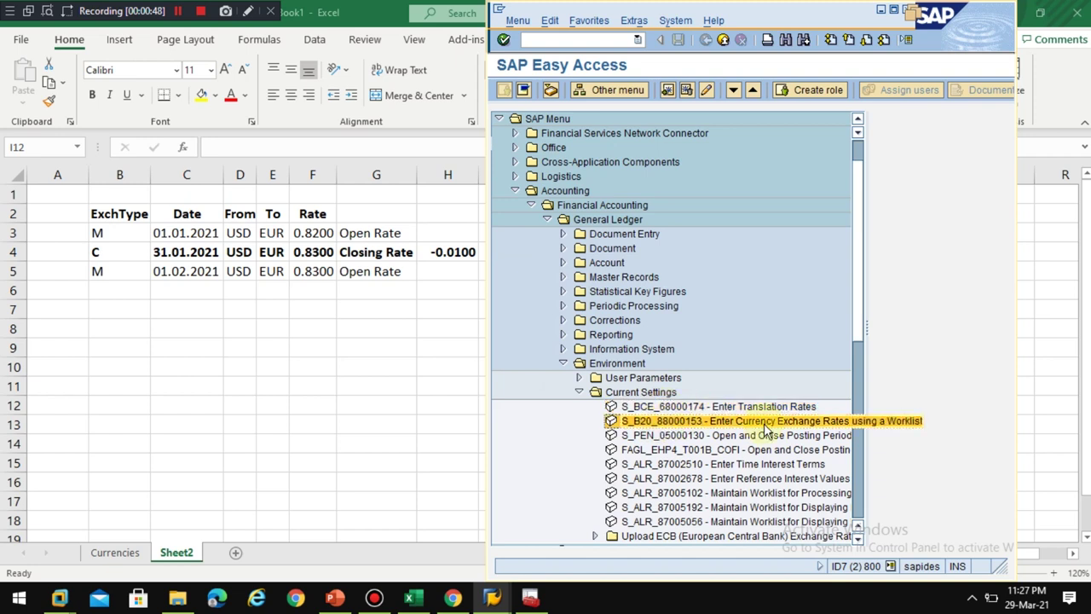
{"action": "double_click", "coordinate": [699, 424]}
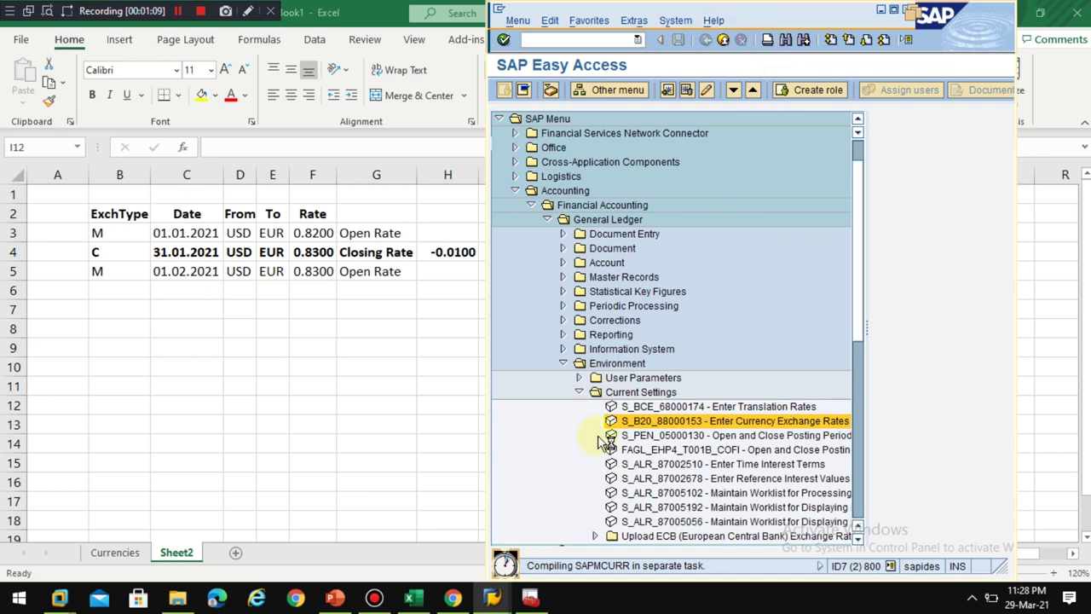
Bring the second SAP session into view and leave its additional local currencies view for the Display IMG structure.
{"action": "mouse_move", "coordinate": [492, 602]}
{"action": "left_click", "coordinate": [492, 503]}
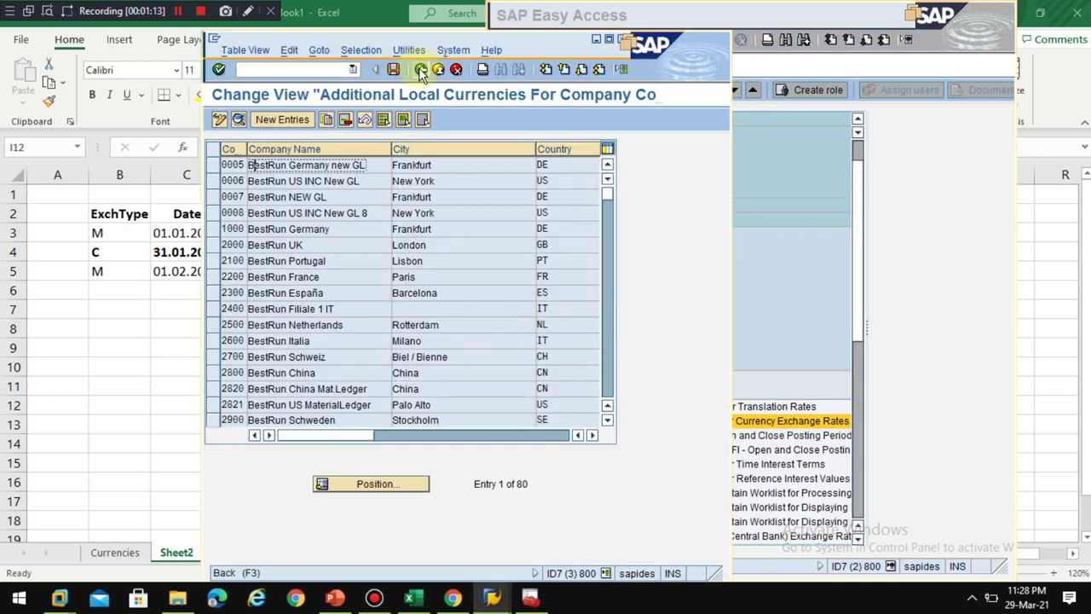
{"action": "left_click_drag", "start_coordinate": [554, 49], "coordinate": [834, 26]}
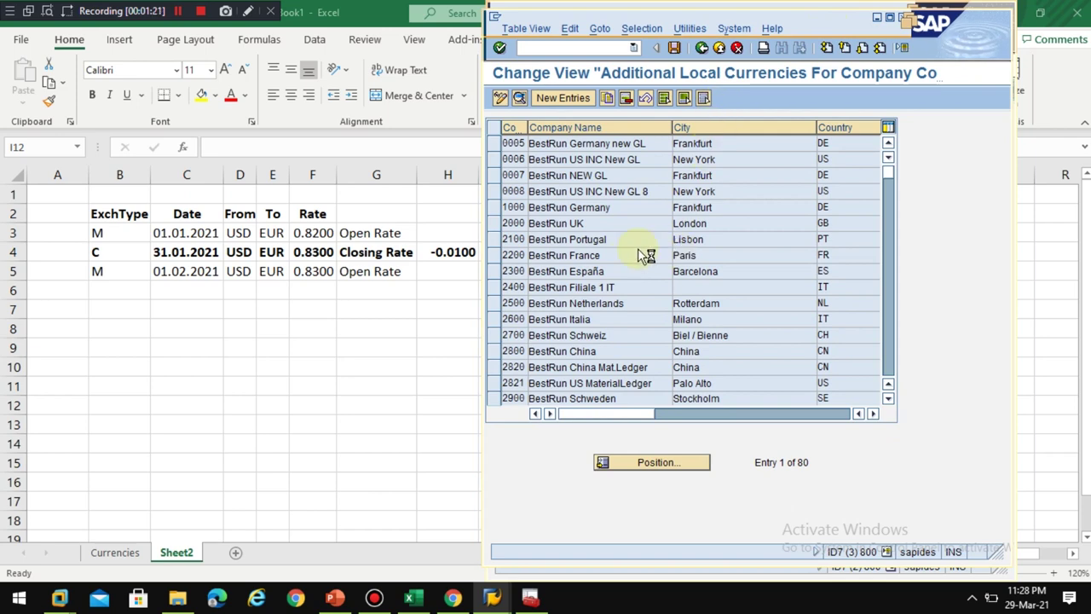
{"action": "key", "text": "F3"}
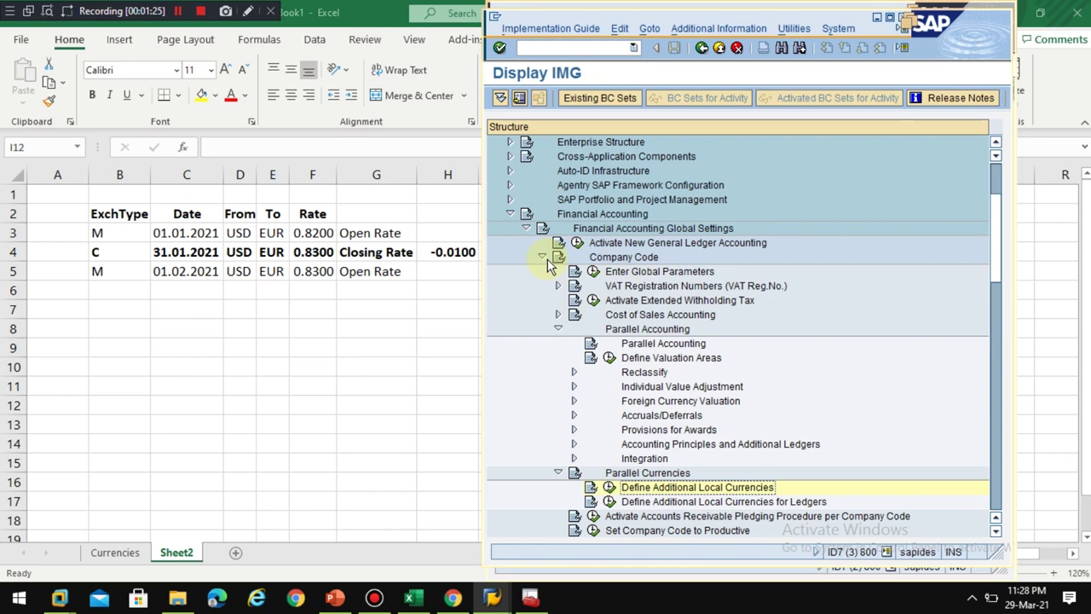
Expand SAP NetWeaver, General settings and Currencies in the IMG and execute the Enter Exchange Rates activity.
{"action": "scroll", "coordinate": [906, 205], "scroll_direction": "up", "scroll_amount": 3}
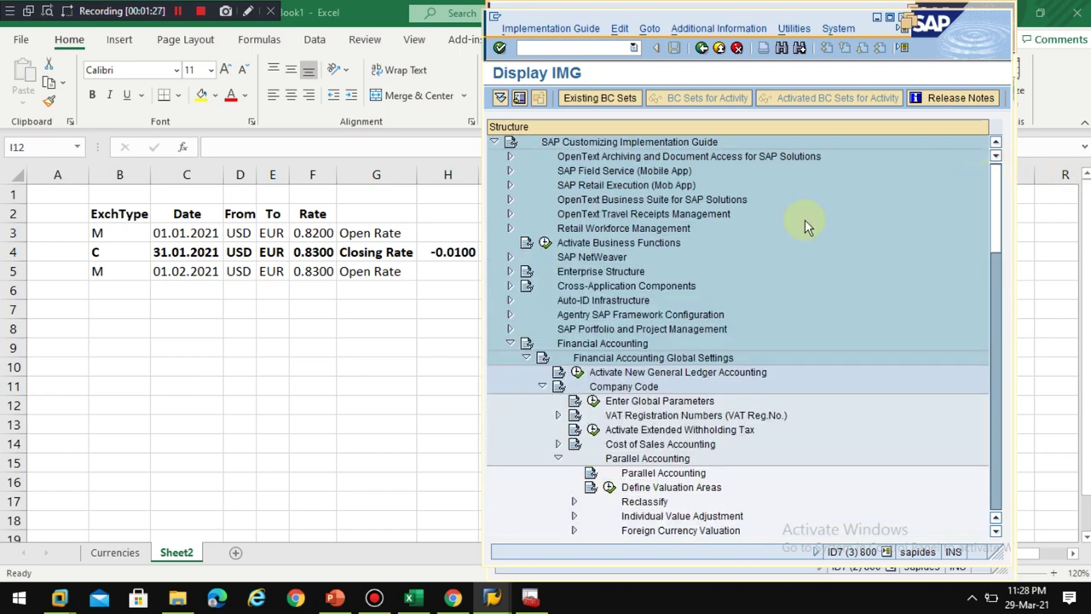
{"action": "left_click", "coordinate": [507, 256]}
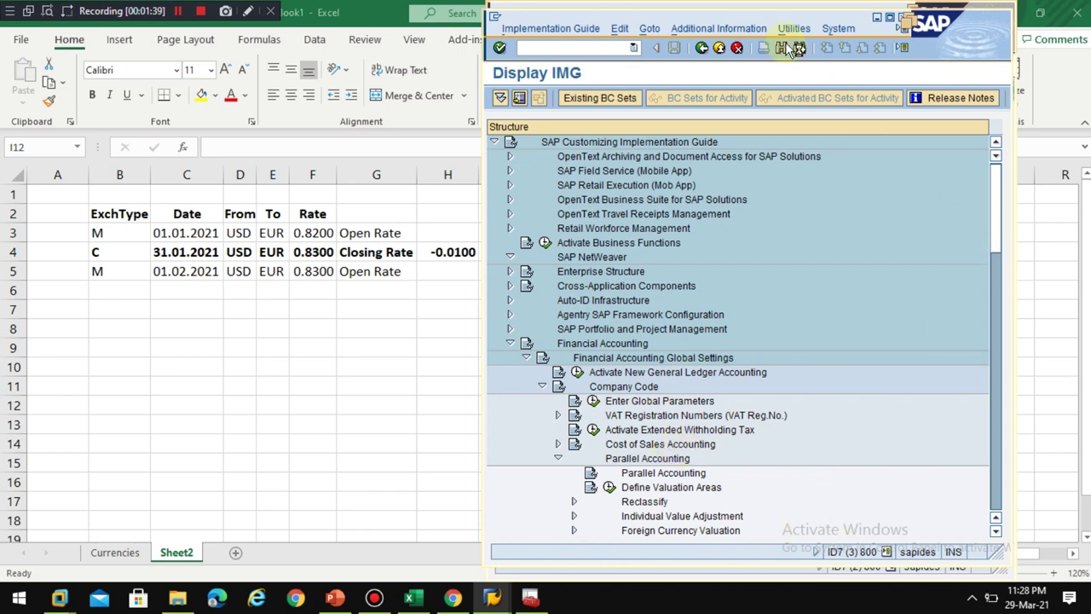
{"action": "left_click_drag", "start_coordinate": [814, 19], "coordinate": [780, 38]}
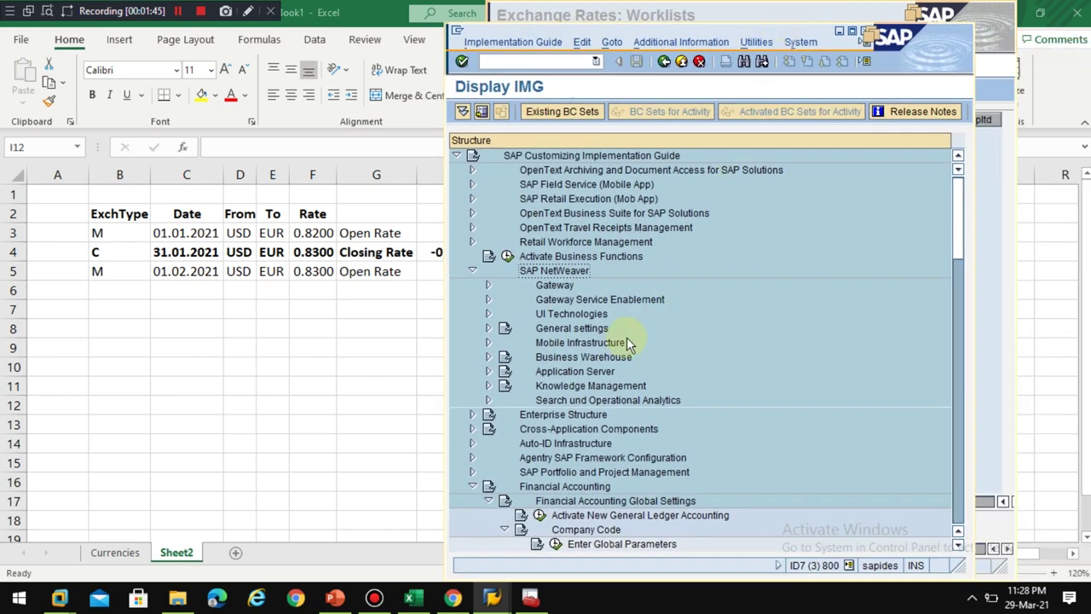
{"action": "left_click", "coordinate": [488, 329]}
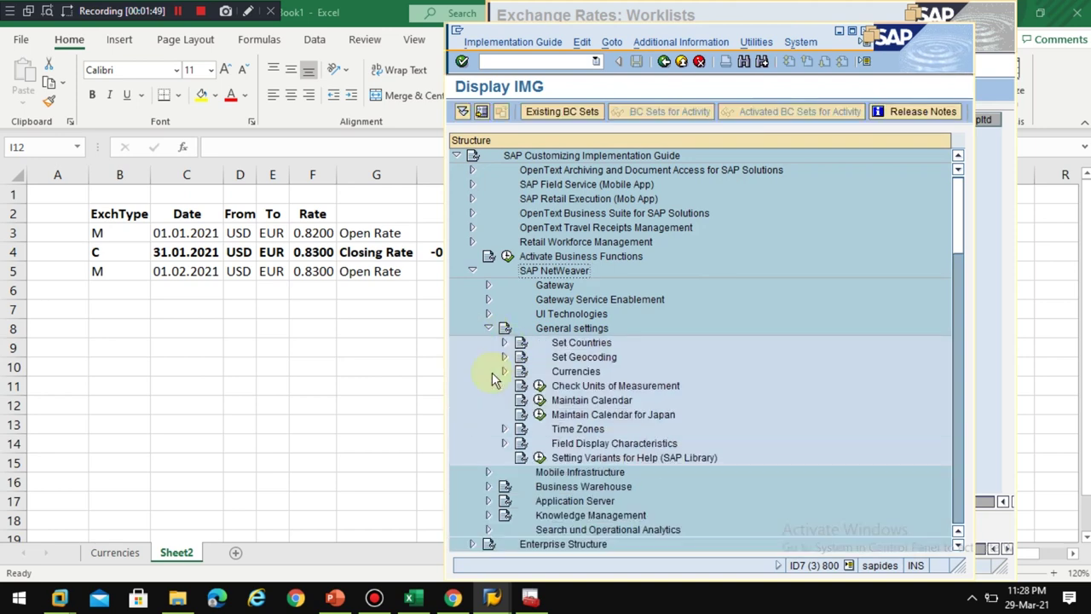
{"action": "left_click", "coordinate": [504, 371]}
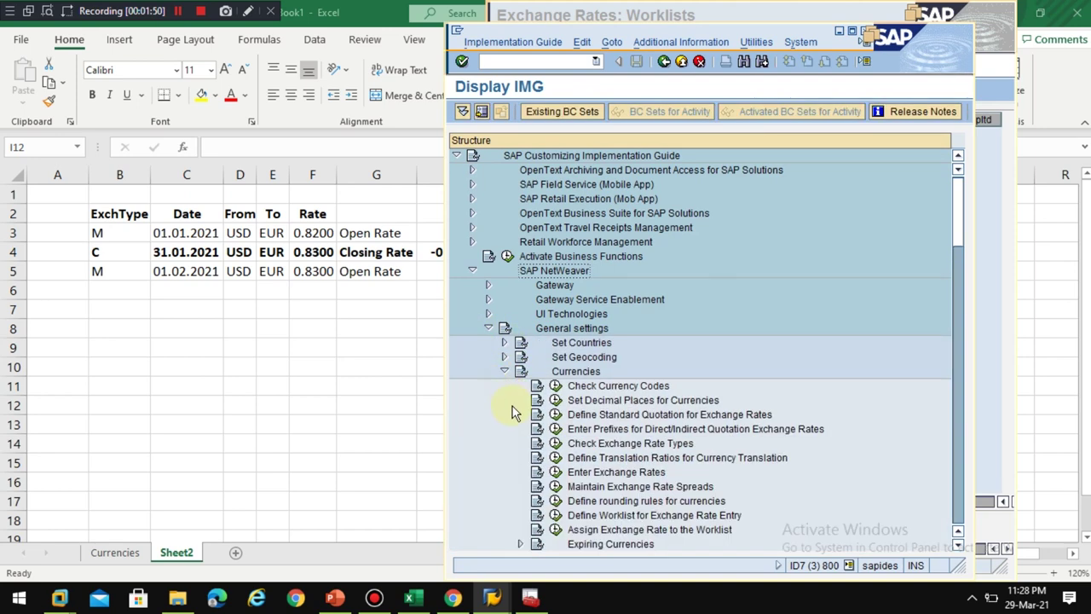
{"action": "left_click", "coordinate": [554, 471]}
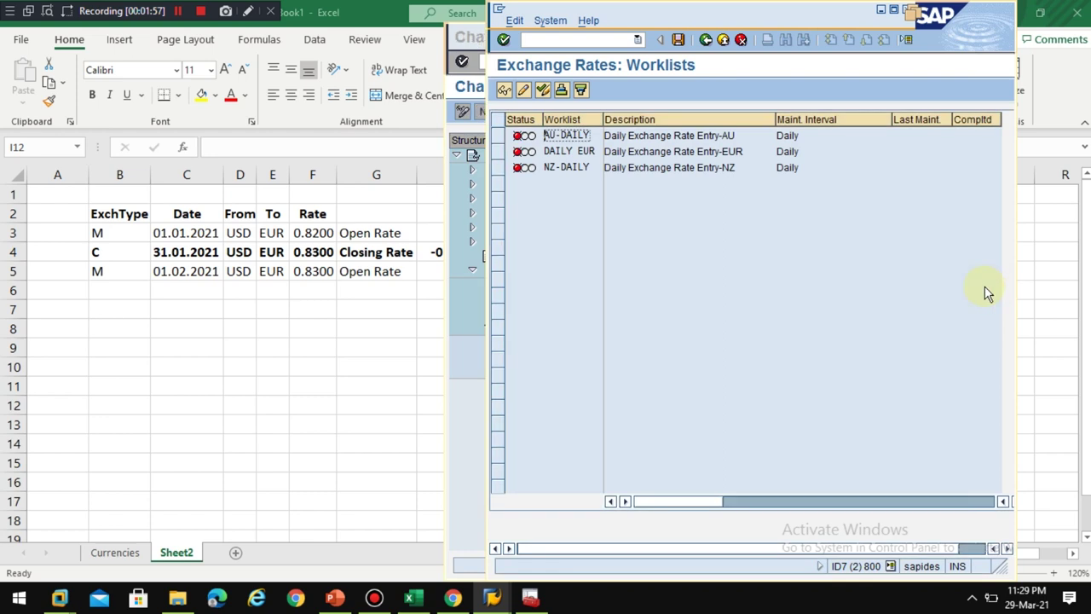
Leave the exchange rate worklists and try to open S_BCE_68000174, Enter Translation Rates, under Current Settings.
{"action": "left_click", "coordinate": [587, 153]}
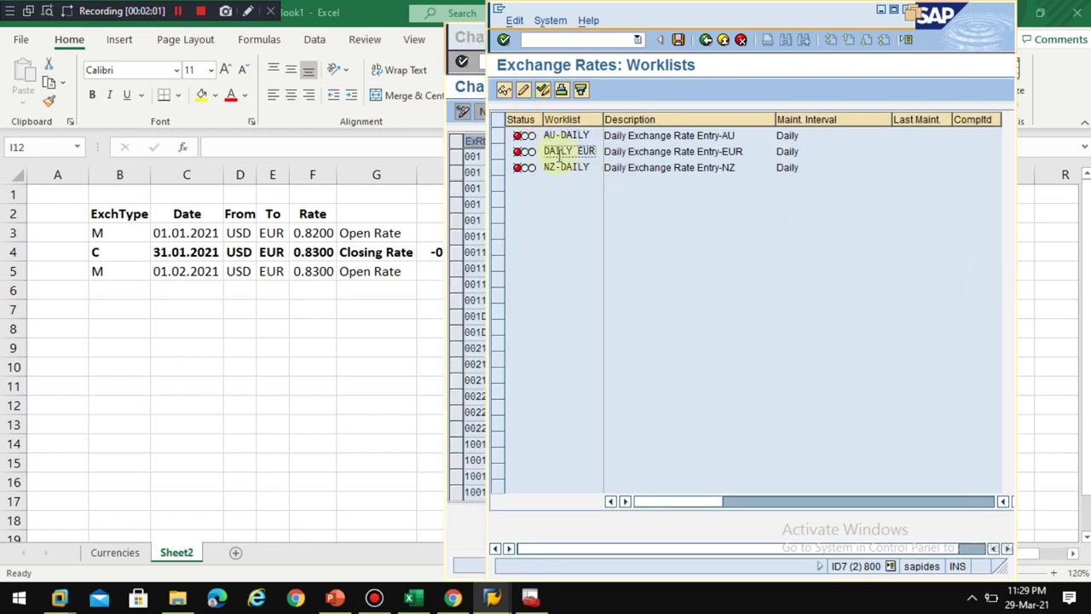
{"action": "left_click", "coordinate": [706, 40]}
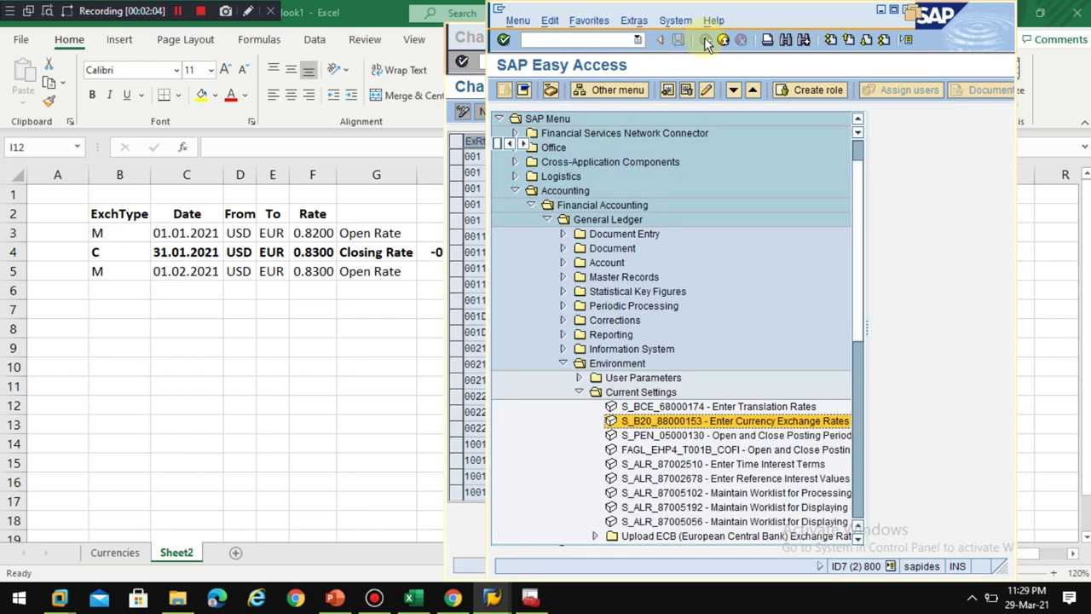
{"action": "left_click", "coordinate": [753, 408]}
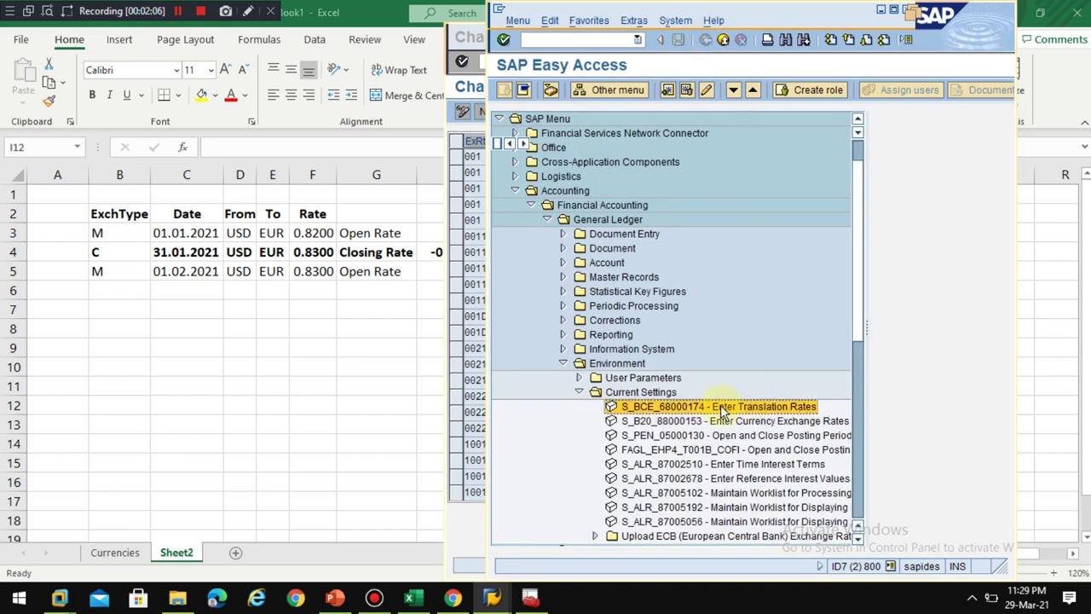
{"action": "scroll", "coordinate": [852, 394], "scroll_direction": "down", "scroll_amount": 1}
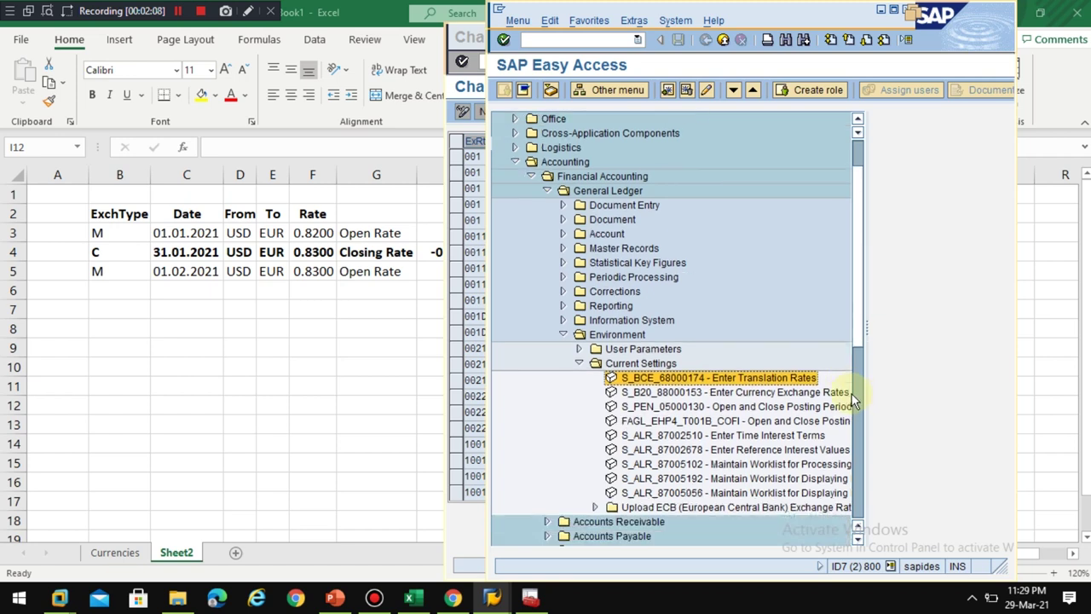
{"action": "double_click", "coordinate": [660, 380]}
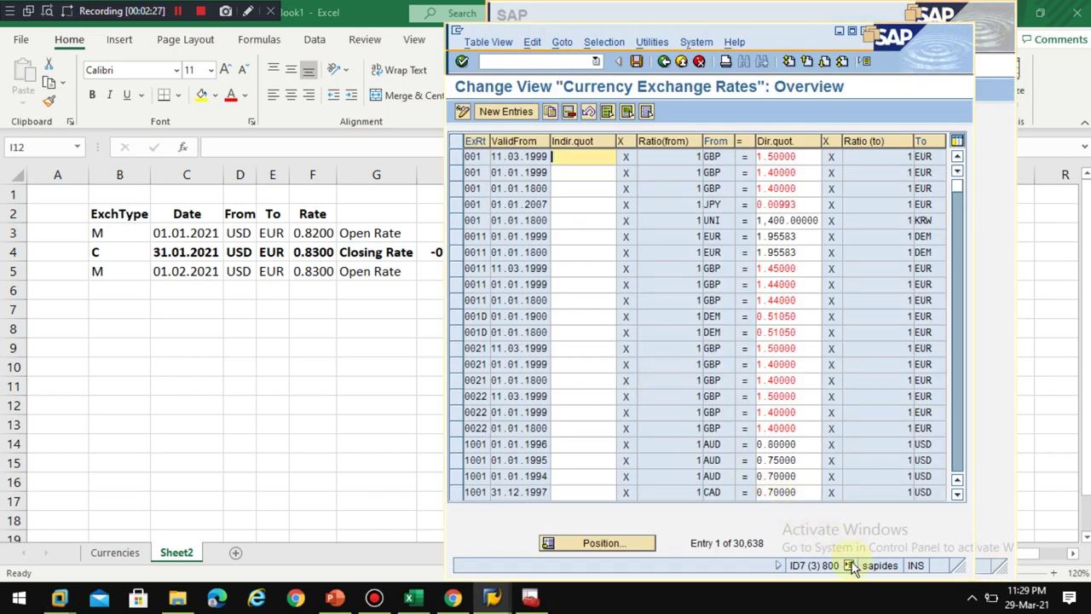
Exit the Currency Exchange Rates overview in the second session and decline displaying the locked data in the first.
{"action": "left_click", "coordinate": [850, 565]}
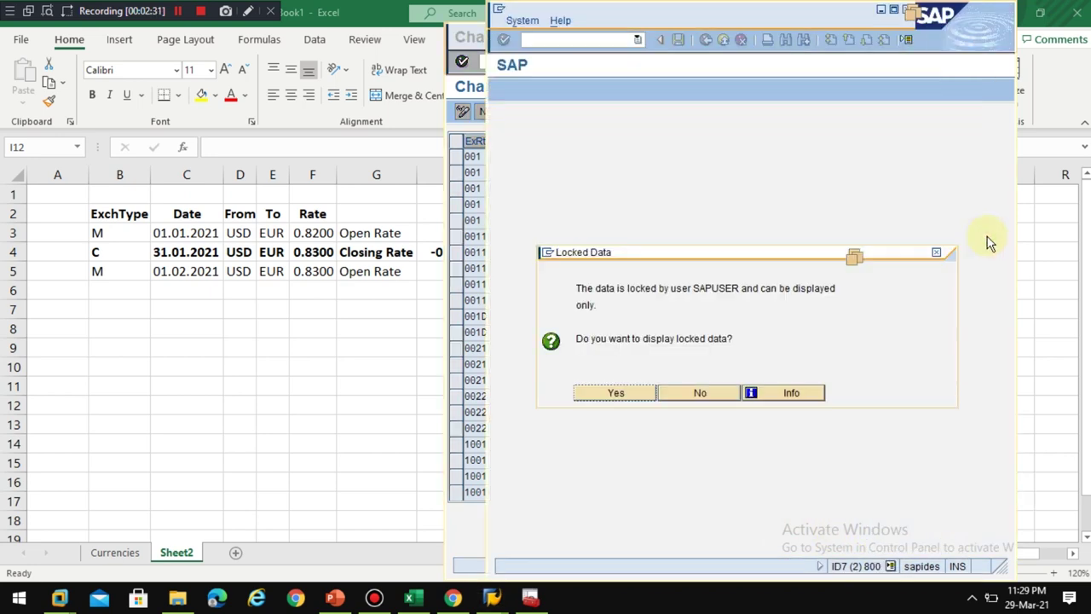
{"action": "left_click", "coordinate": [615, 394]}
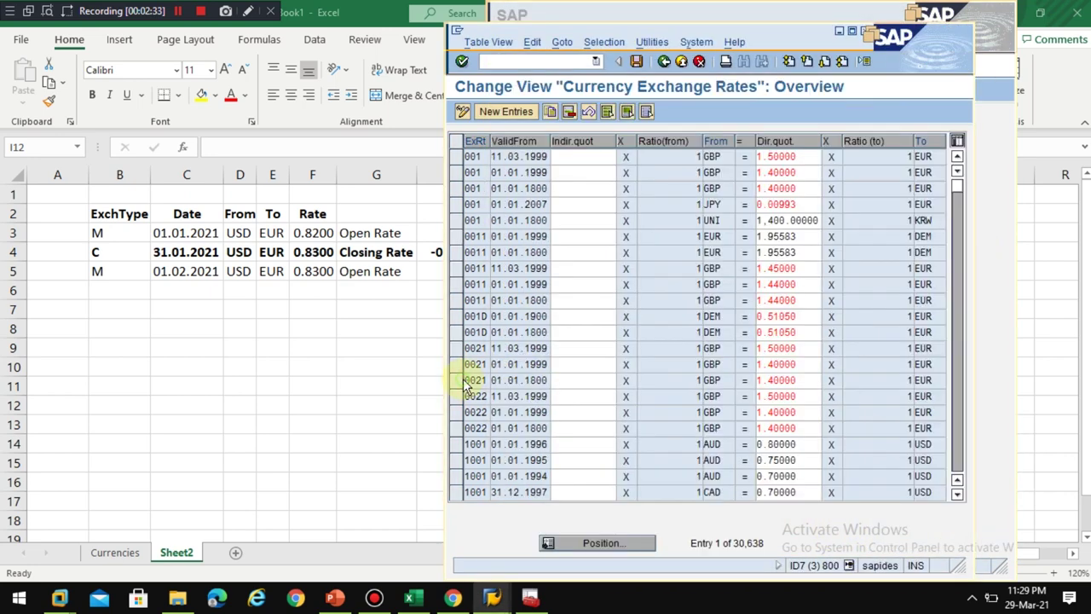
{"action": "left_click", "coordinate": [458, 380]}
{"action": "left_click", "coordinate": [665, 62]}
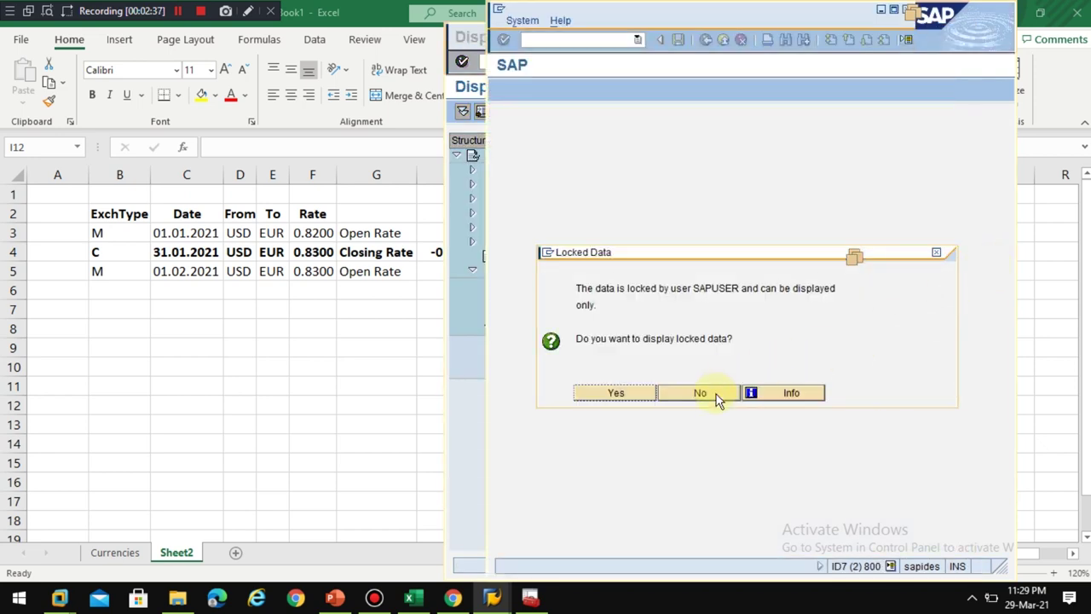
{"action": "left_click", "coordinate": [700, 397]}
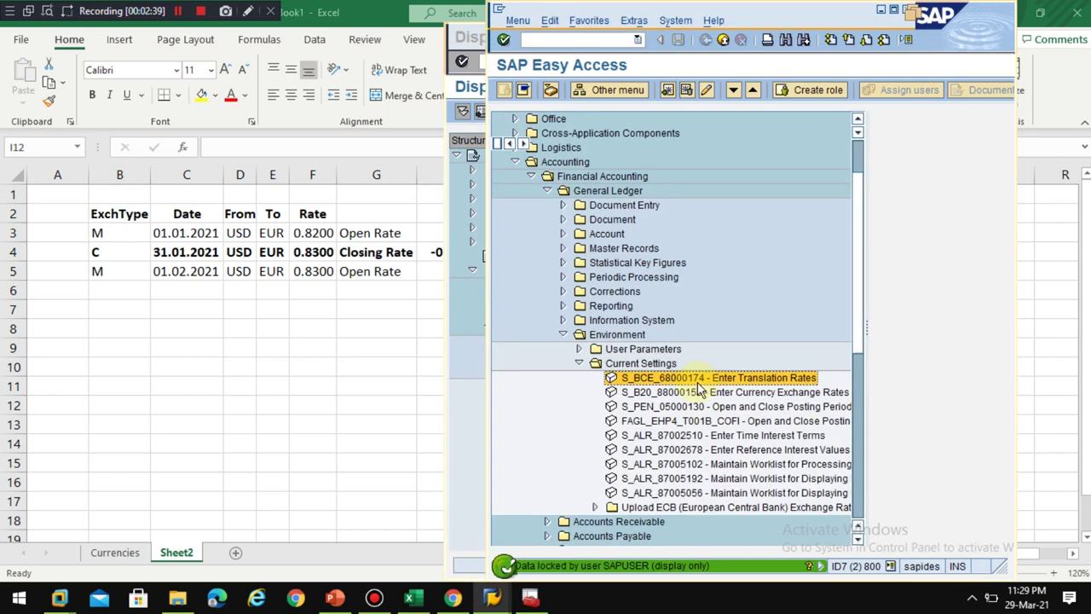
Reopen Enter Translation Rates in the first session for editing the currency exchange rates.
{"action": "double_click", "coordinate": [687, 380]}
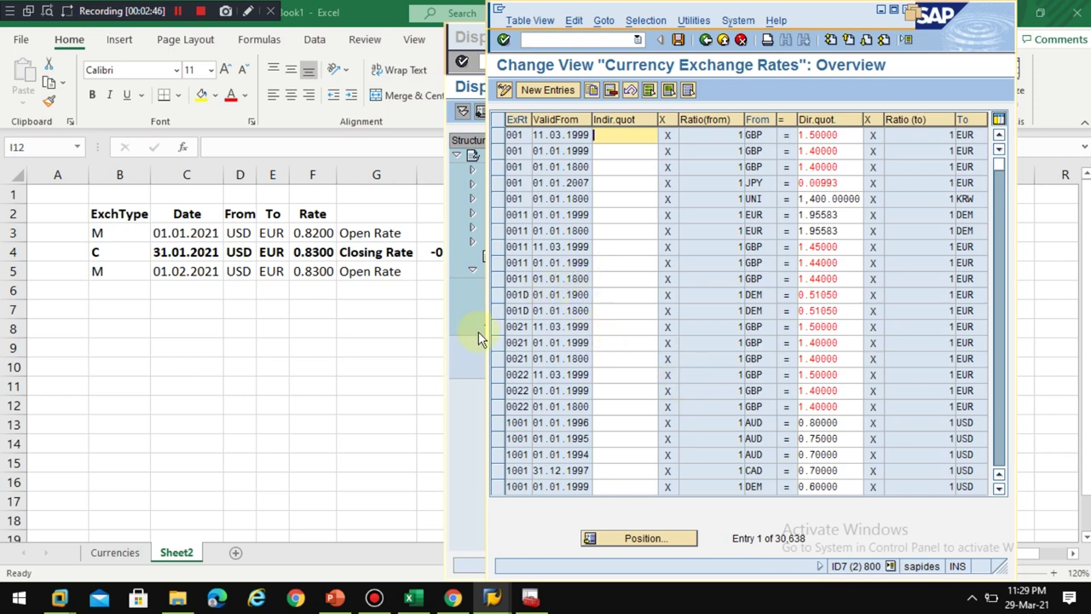
{"action": "left_click", "coordinate": [457, 384]}
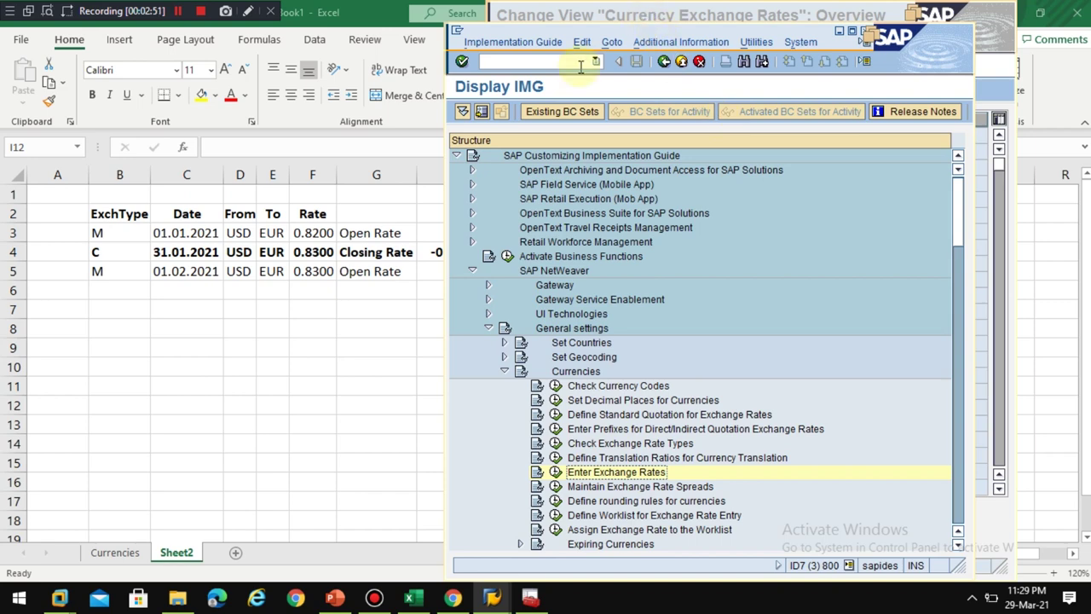
{"action": "left_click", "coordinate": [984, 314]}
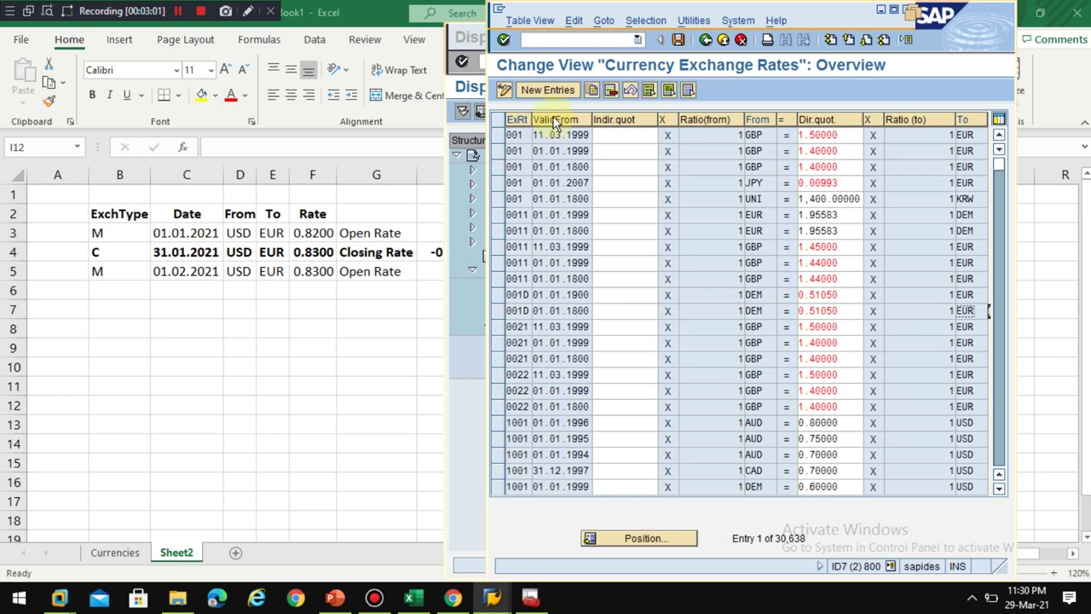
Start a new currency exchange rate entry with exchange rate type M and valid-from date 01.01.2021.
{"action": "left_click", "coordinate": [543, 90]}
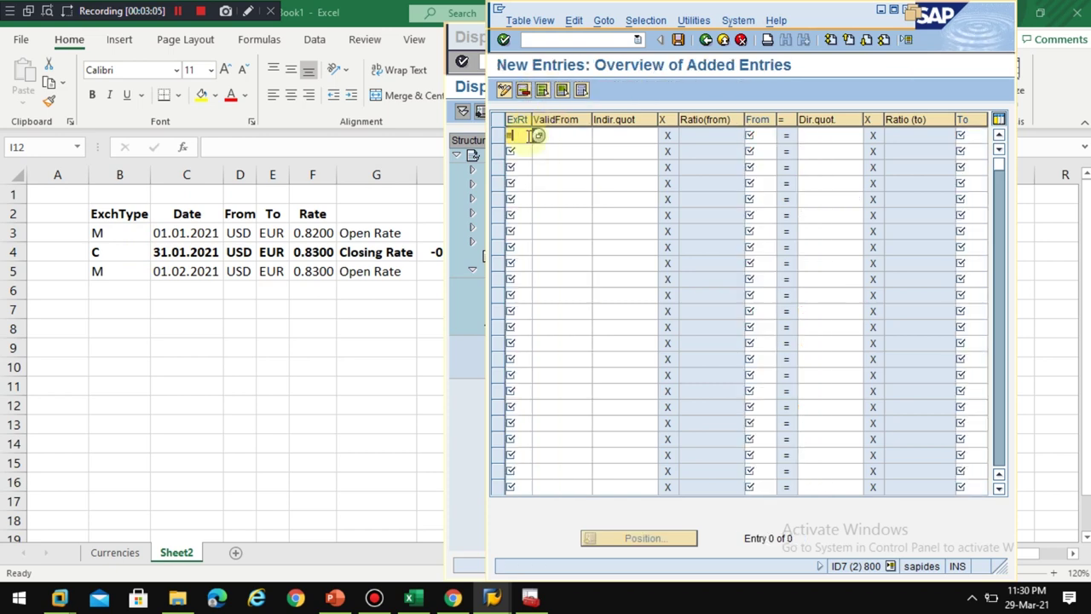
{"action": "type", "text": "M"}
{"action": "left_click", "coordinate": [558, 137]}
{"action": "type", "text": "0101202"}
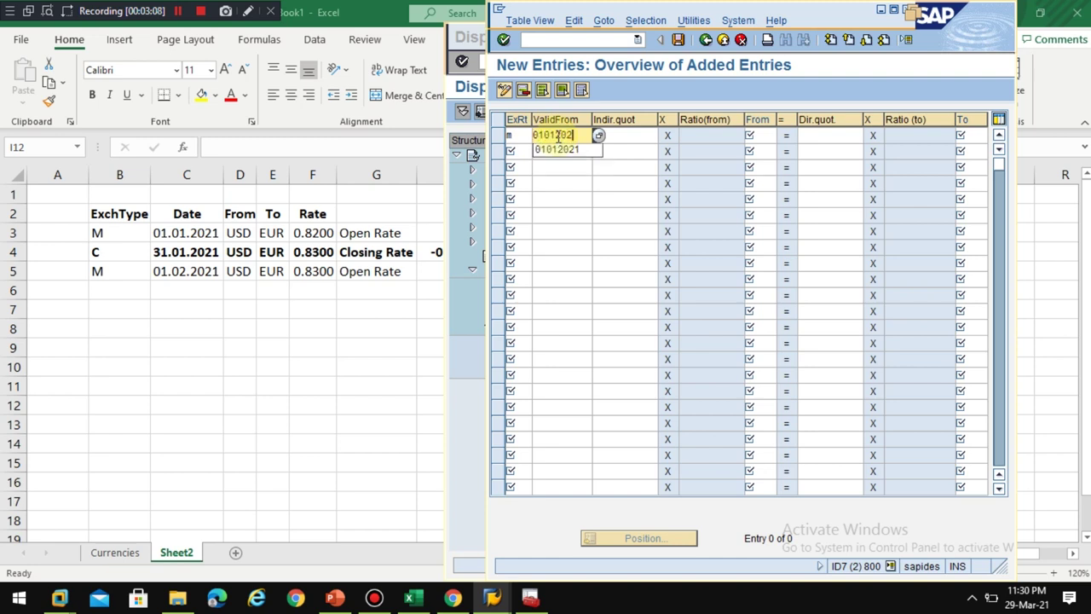
{"action": "key", "text": "Down"}
{"action": "key", "text": "Return"}
Set the new entry's from currency to USD and to currency to EUR, and confirm it with both quotations left empty.
{"action": "key", "text": "Tab"}
{"action": "key", "text": "Tab"}
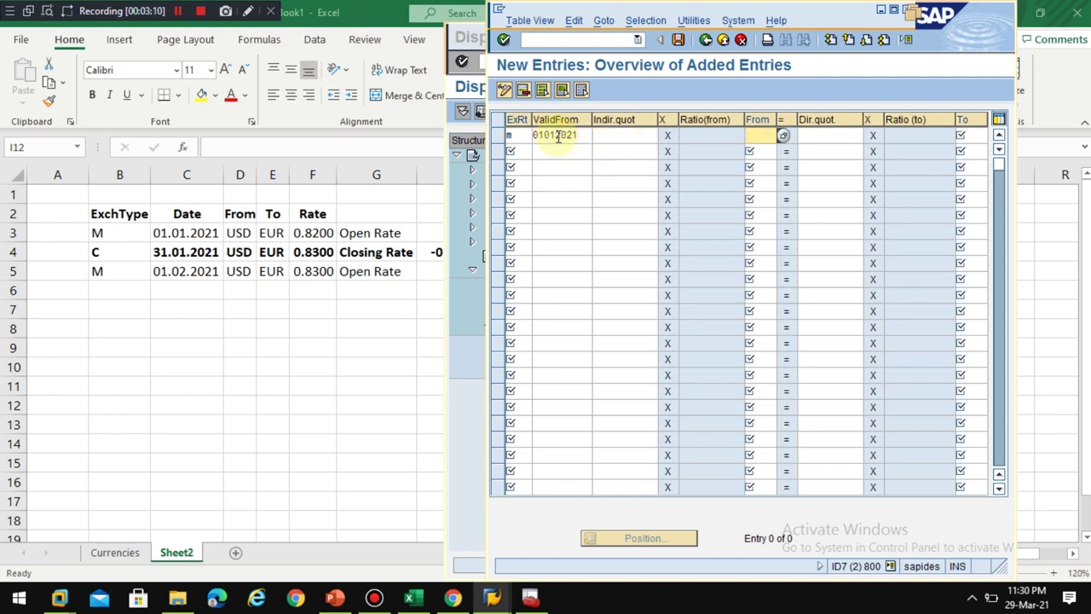
{"action": "key", "text": "Tab"}
{"action": "key", "text": "Tab"}
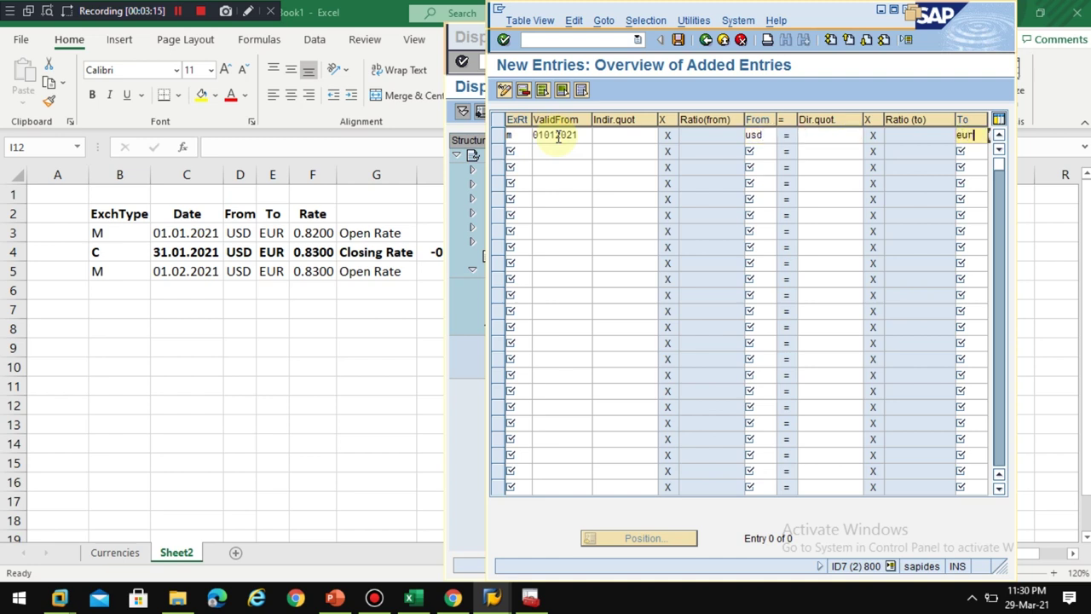
{"action": "type", "text": "eur"}
{"action": "key", "text": "Return"}
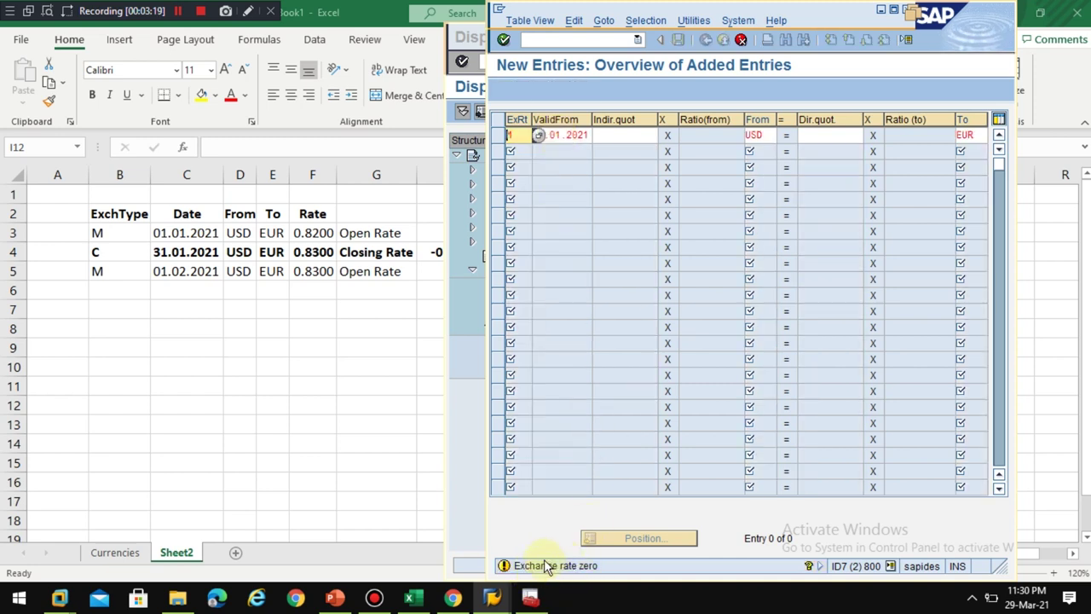
{"action": "left_click", "coordinate": [628, 136]}
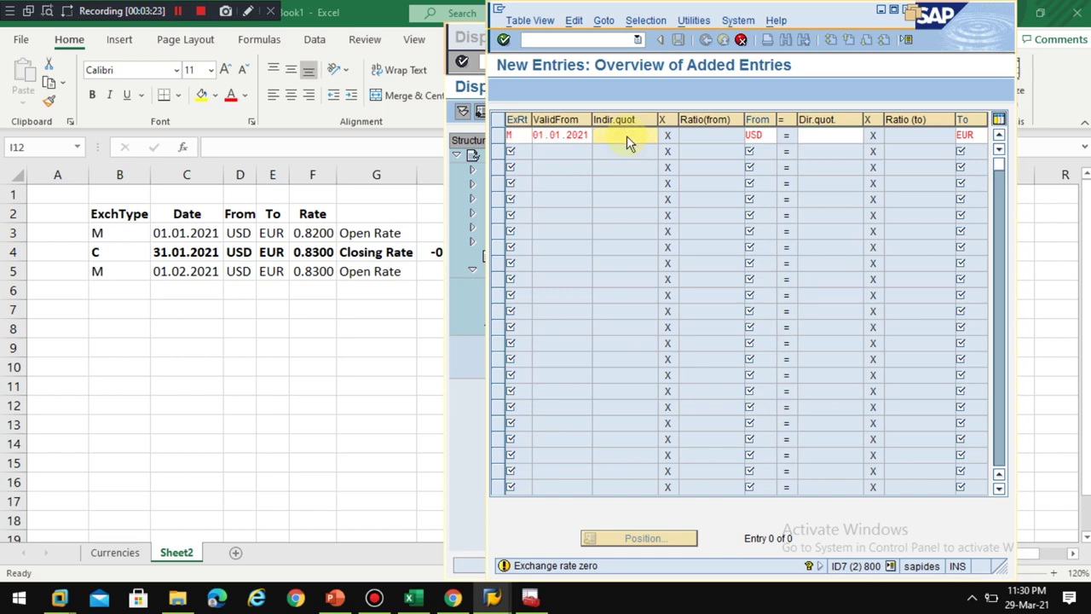
{"action": "key", "text": "Return"}
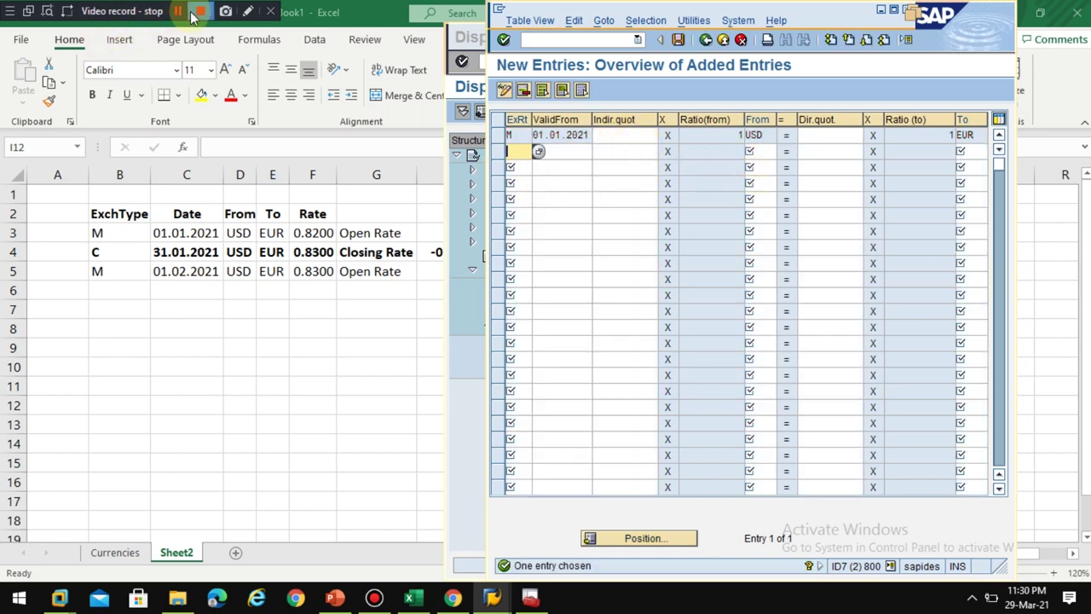
{"action": "left_click", "coordinate": [248, 16]}
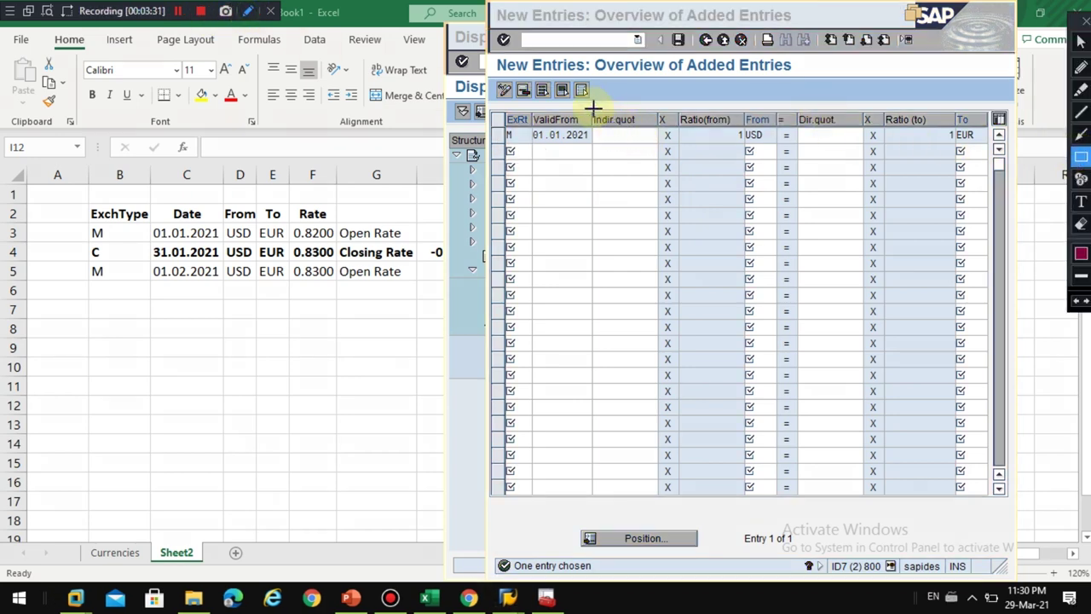
{"action": "mouse_move", "coordinate": [590, 110]}
{"action": "left_mouse_down"}
{"action": "mouse_move", "coordinate": [620, 141]}
{"action": "mouse_move", "coordinate": [658, 151]}
{"action": "left_mouse_up"}
{"action": "mouse_move", "coordinate": [793, 100]}
{"action": "left_mouse_down"}
{"action": "mouse_move", "coordinate": [828, 159]}
{"action": "mouse_move", "coordinate": [864, 168]}
{"action": "left_mouse_up"}
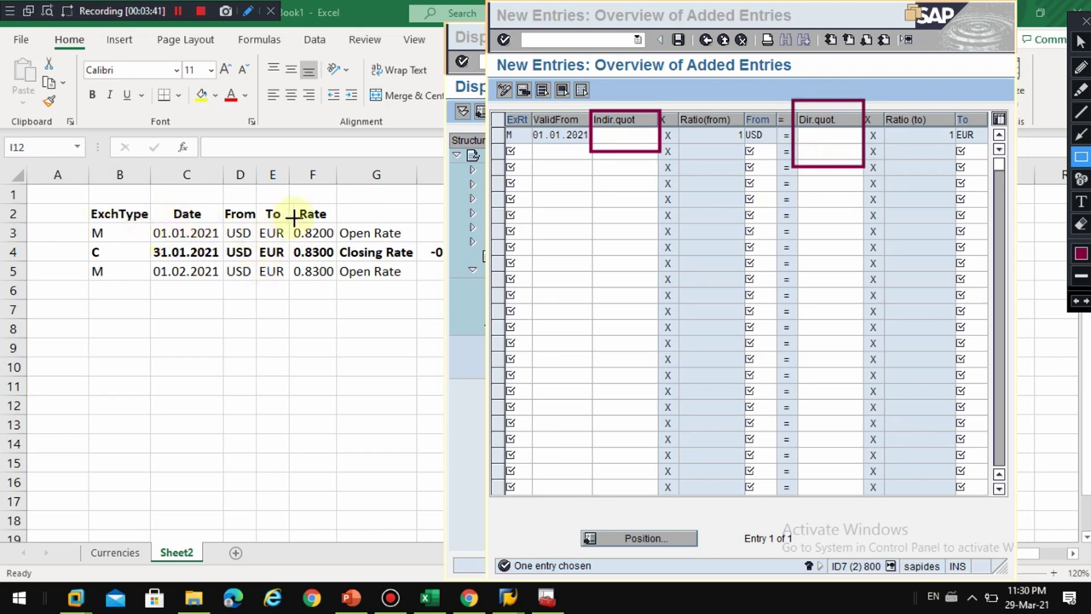
{"action": "mouse_move", "coordinate": [290, 204]}
{"action": "left_mouse_down"}
{"action": "mouse_move", "coordinate": [333, 256]}
{"action": "mouse_move", "coordinate": [361, 256]}
{"action": "mouse_move", "coordinate": [338, 244]}
{"action": "left_mouse_up"}
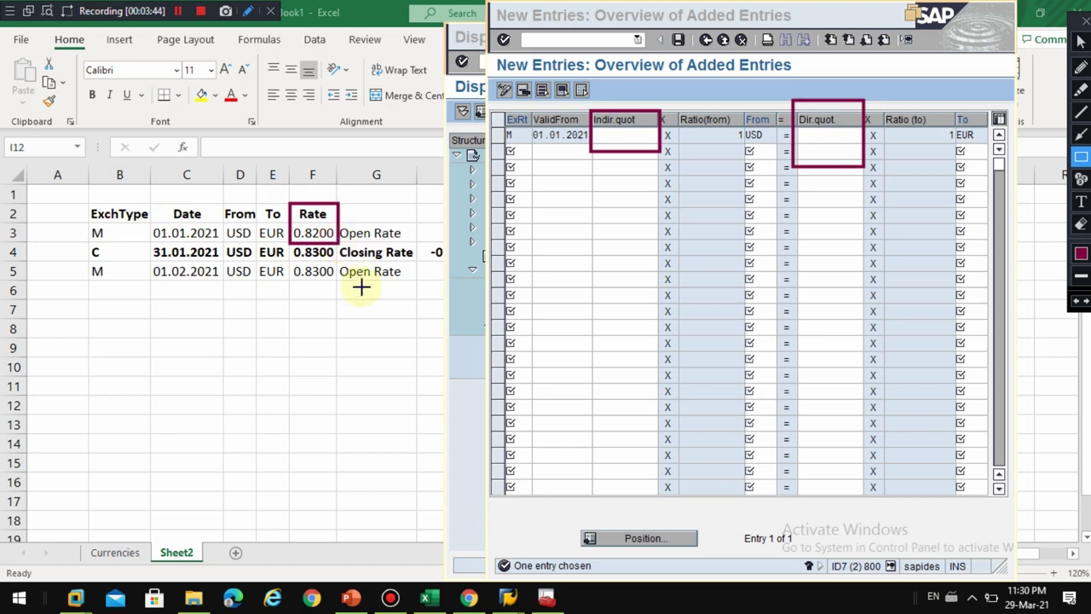
{"action": "left_click", "coordinate": [1081, 134]}
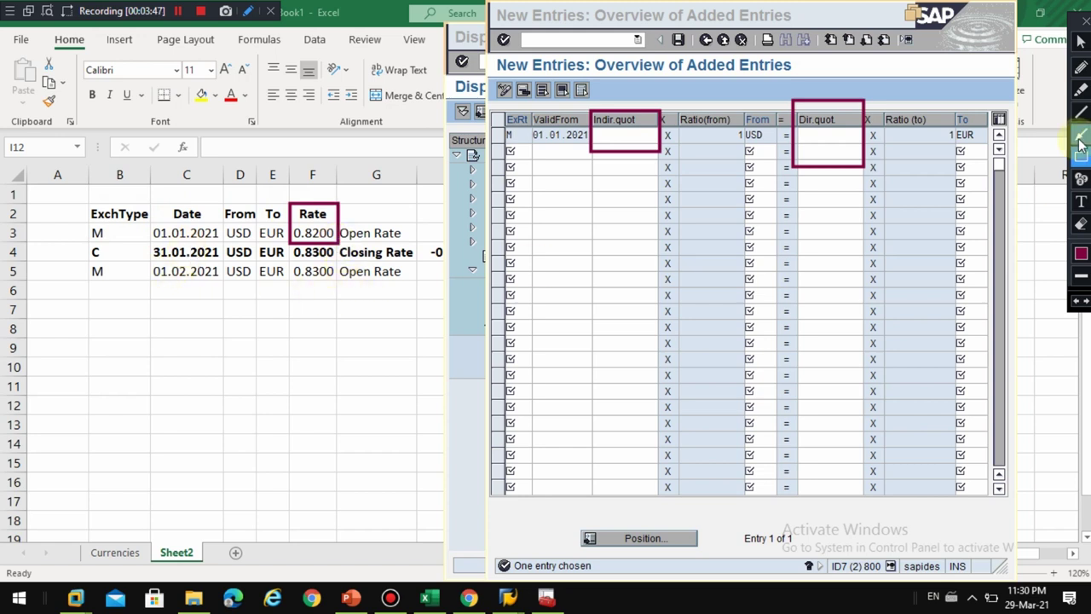
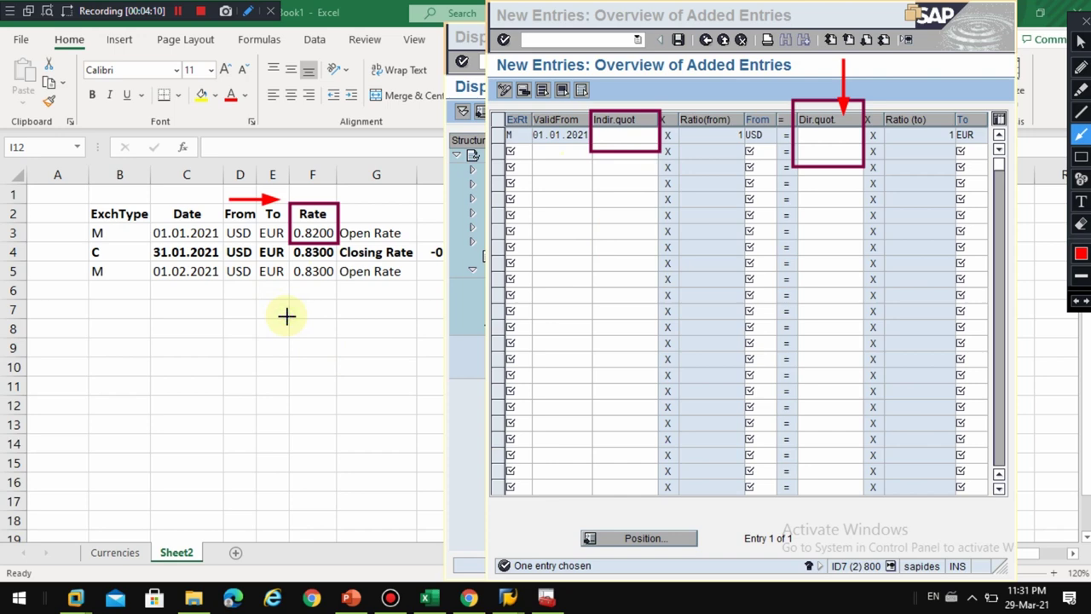
Switch to the Excel workbook, rename the header in F2 to "Direct Rate" and widen column F to fit it.
{"action": "left_click", "coordinate": [312, 310]}
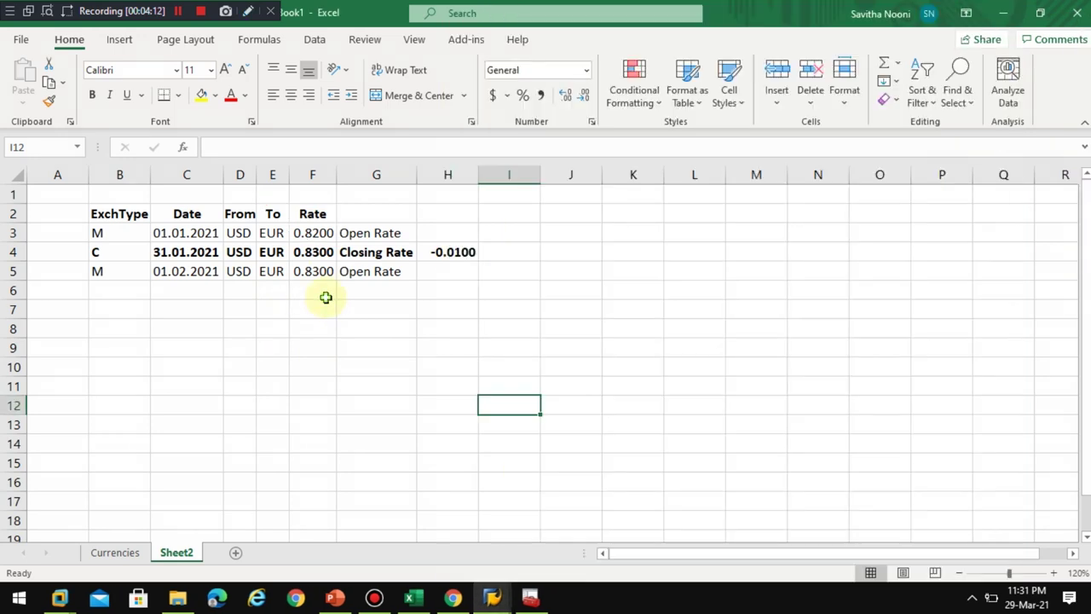
{"action": "double_click", "coordinate": [305, 217]}
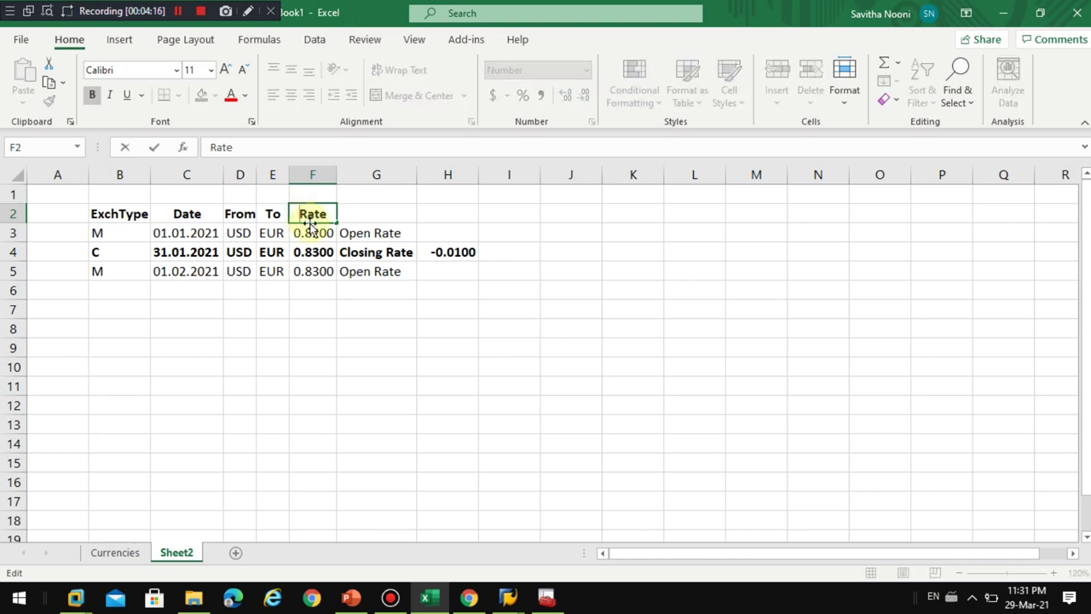
{"action": "type", "text": "Direct"}
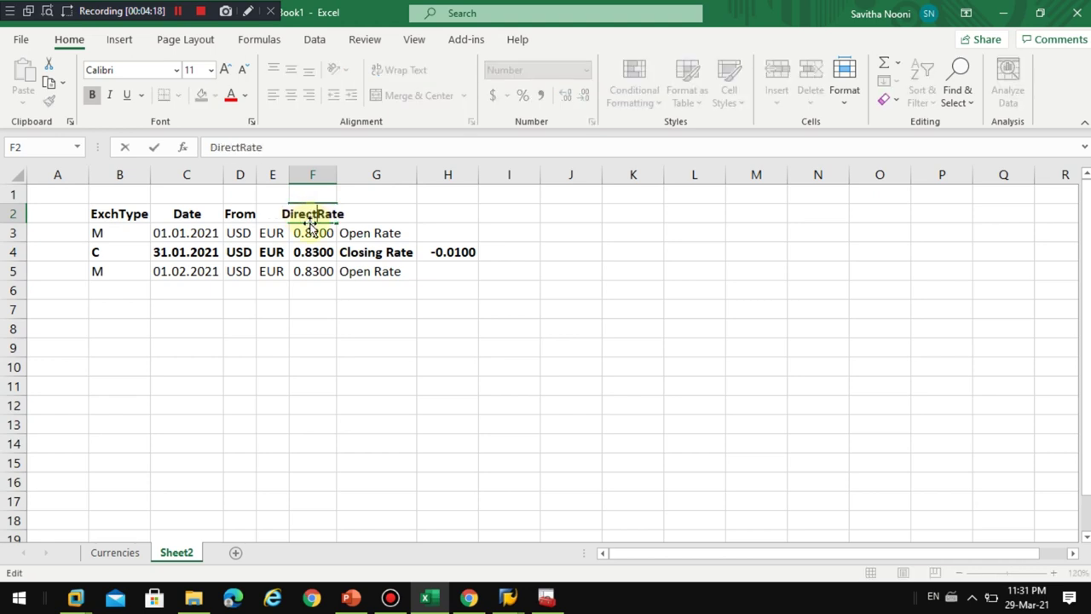
{"action": "key", "text": "Return"}
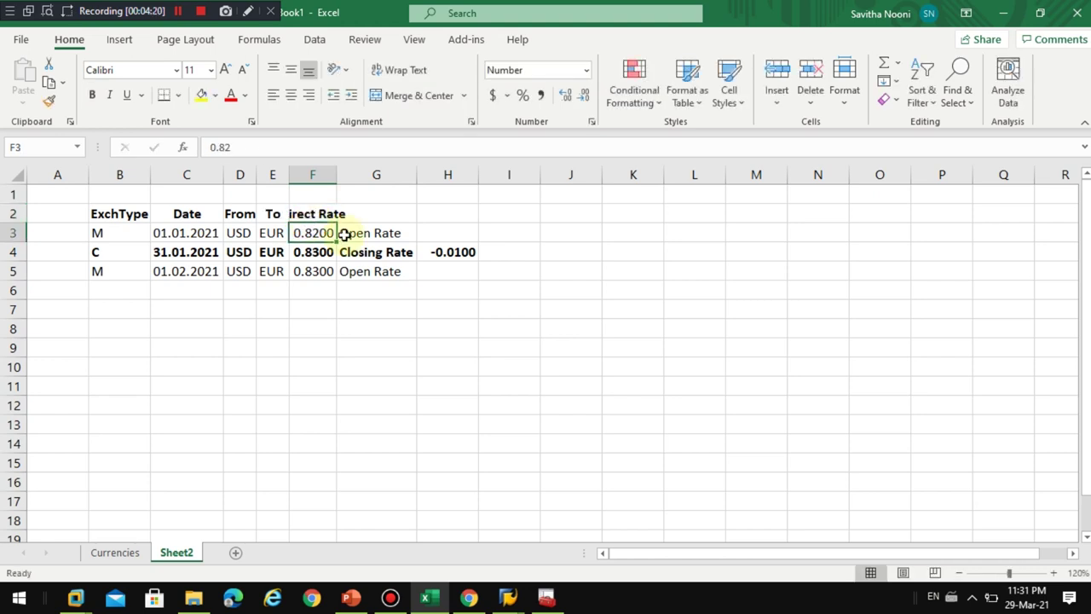
{"action": "left_click_drag", "start_coordinate": [336, 178], "coordinate": [361, 179]}
Copy the Direct Rate header into H2, change the copy to "Indirect Rate", and clear cell H4.
{"action": "left_click", "coordinate": [350, 214]}
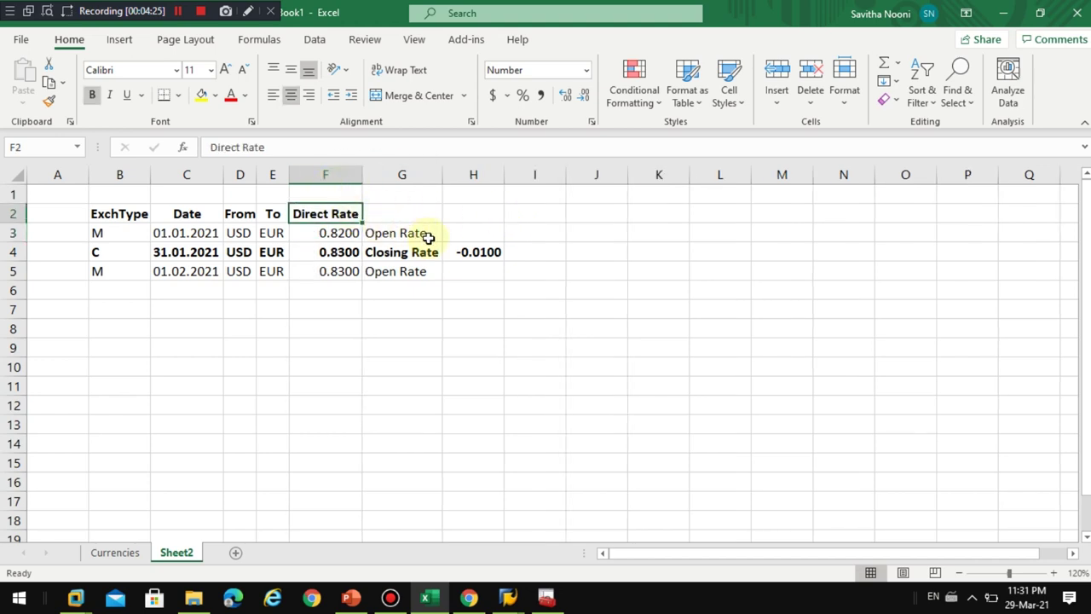
{"action": "key", "text": "ctrl+c"}
{"action": "left_click", "coordinate": [474, 221]}
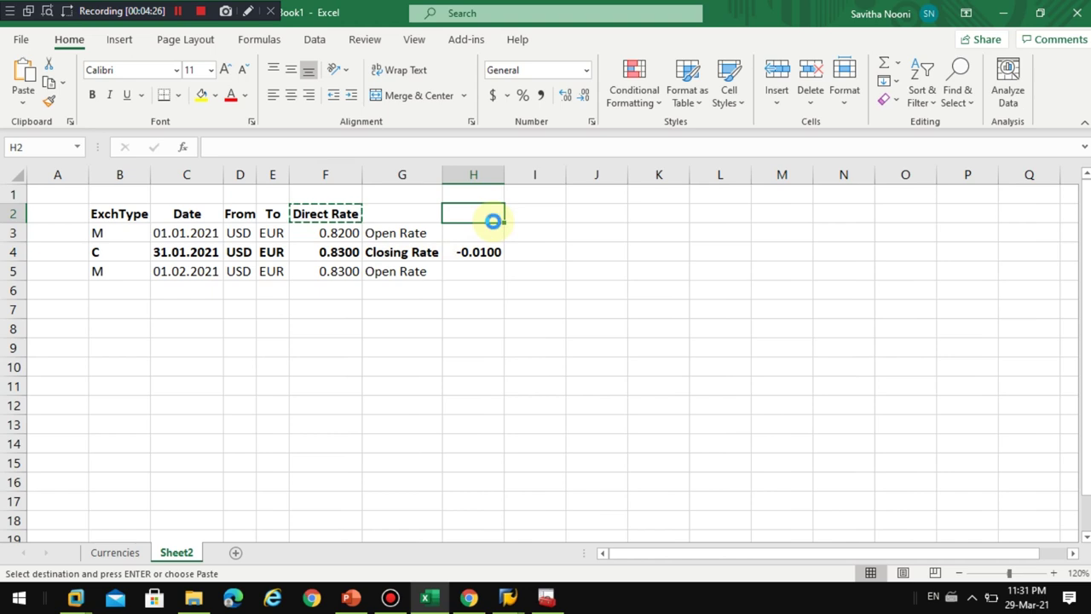
{"action": "key", "text": "ctrl+v"}
{"action": "left_click", "coordinate": [214, 146]}
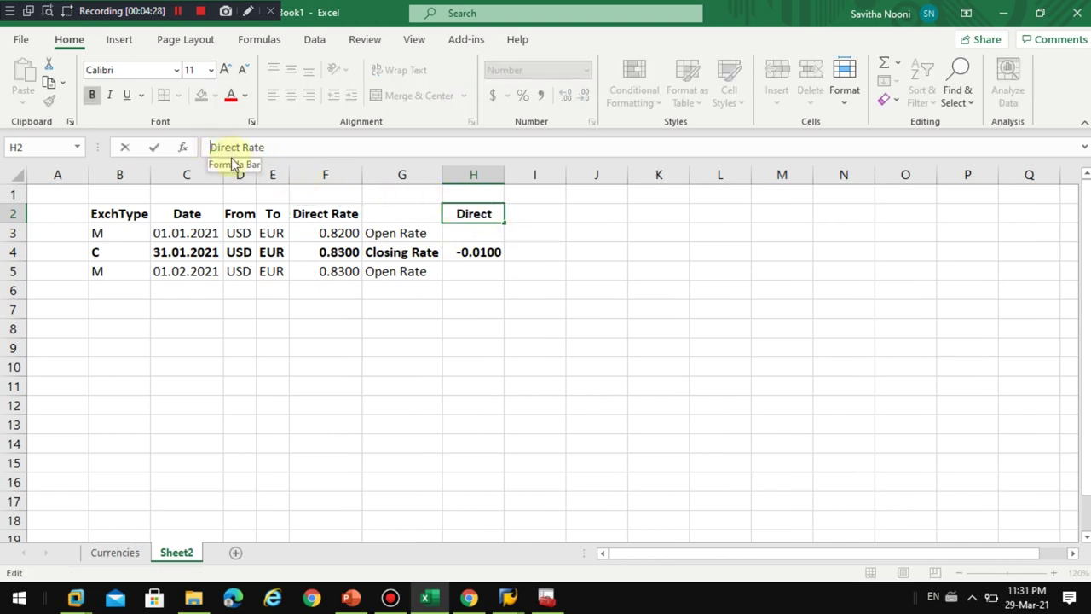
{"action": "type", "text": "In"}
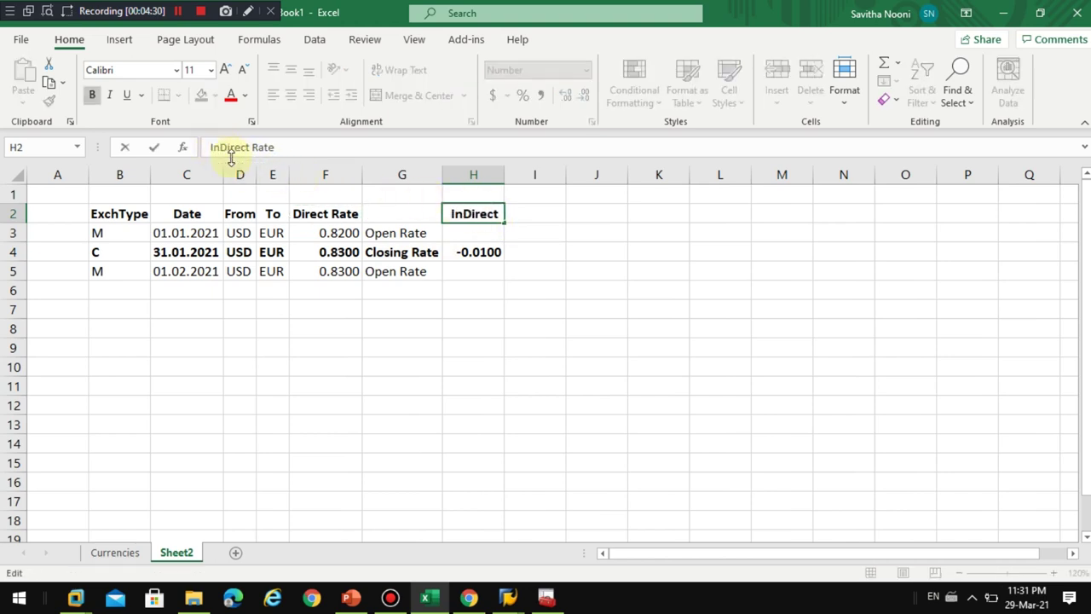
{"action": "key", "text": "Delete"}
{"action": "type", "text": "d"}
{"action": "key", "text": "Return"}
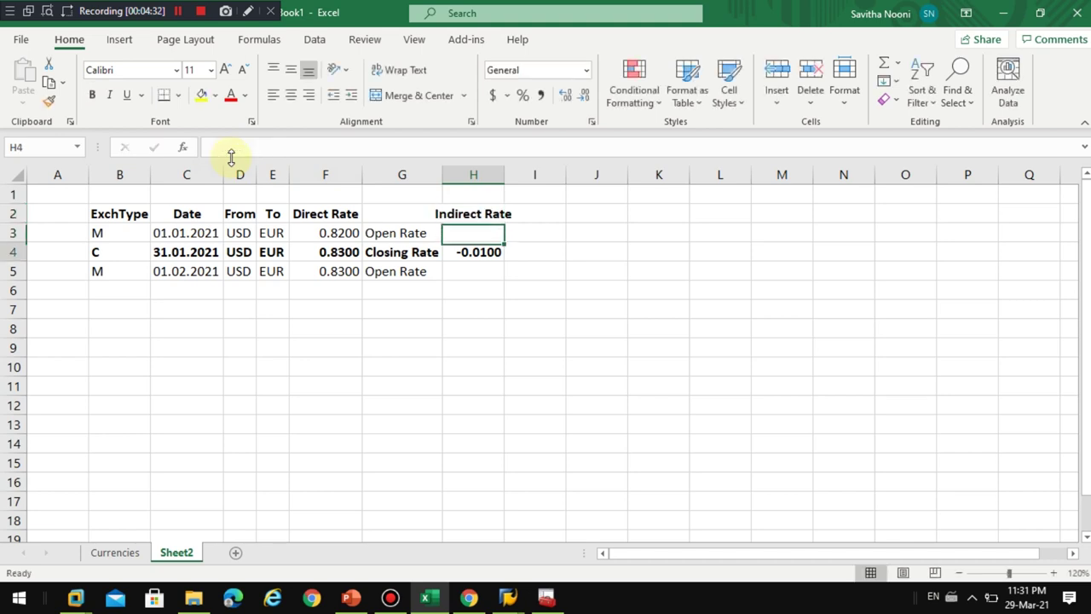
{"action": "key", "text": "Down"}
{"action": "key", "text": "Delete"}
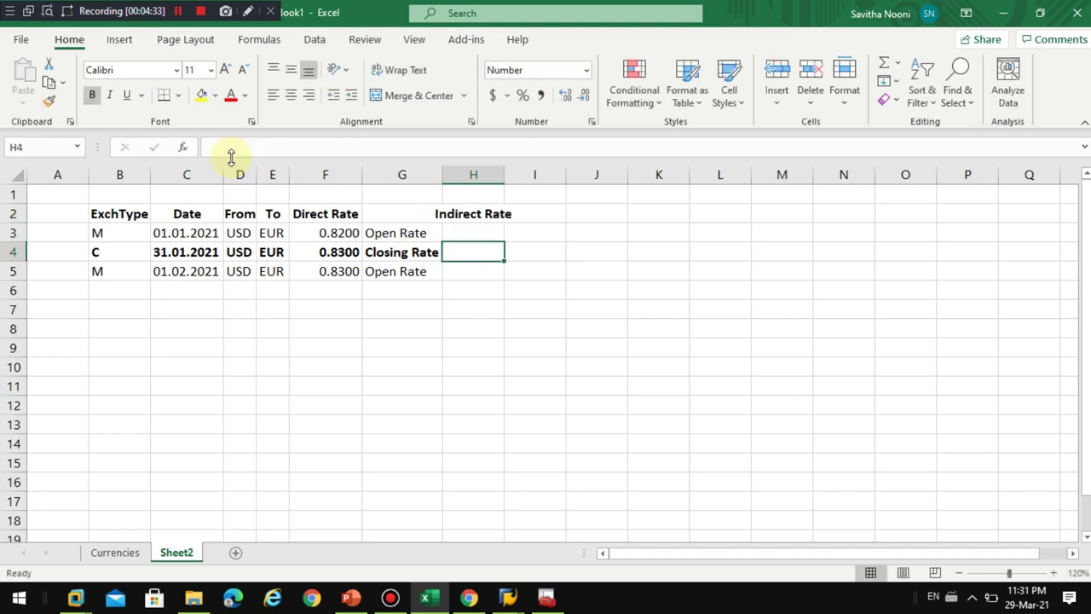
{"action": "type", "text": "="}
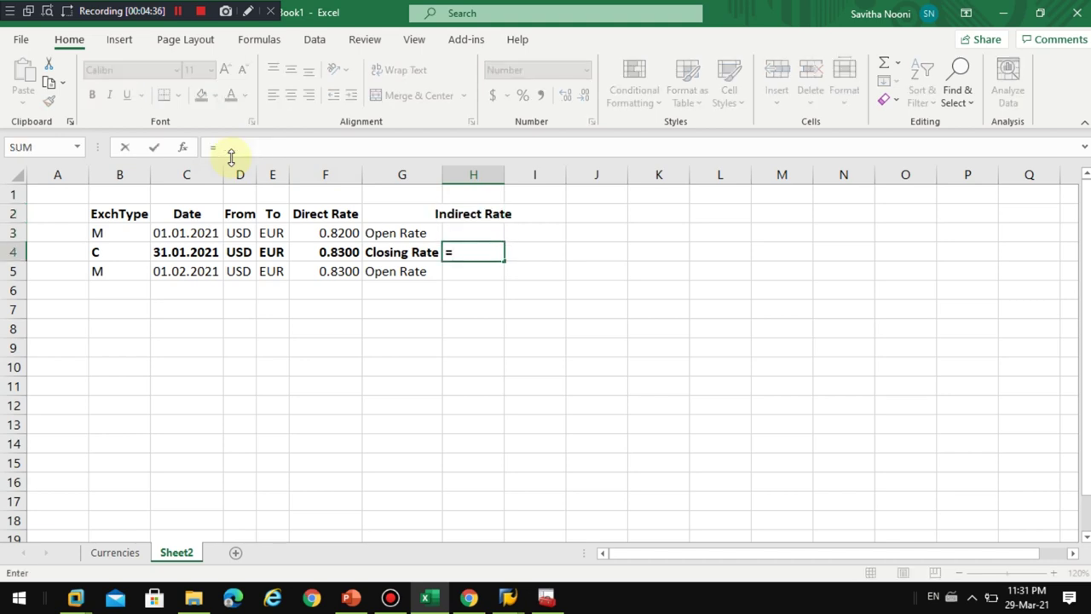
{"action": "type", "text": "1"}
{"action": "key", "text": "Left"}
{"action": "key", "text": "Left"}
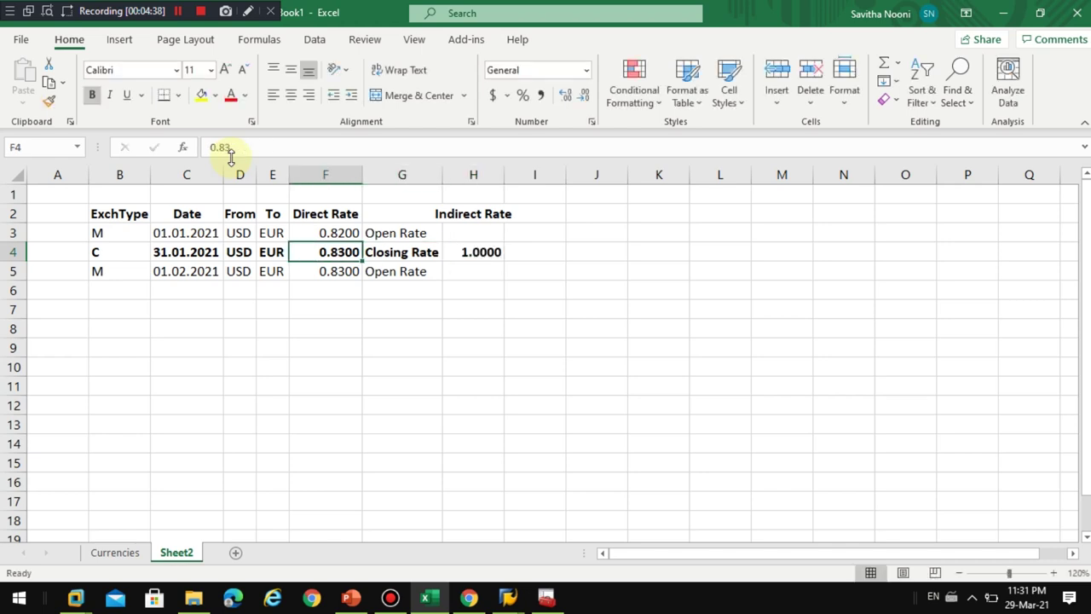
{"action": "key", "text": "Right"}
{"action": "key", "text": "Right"}
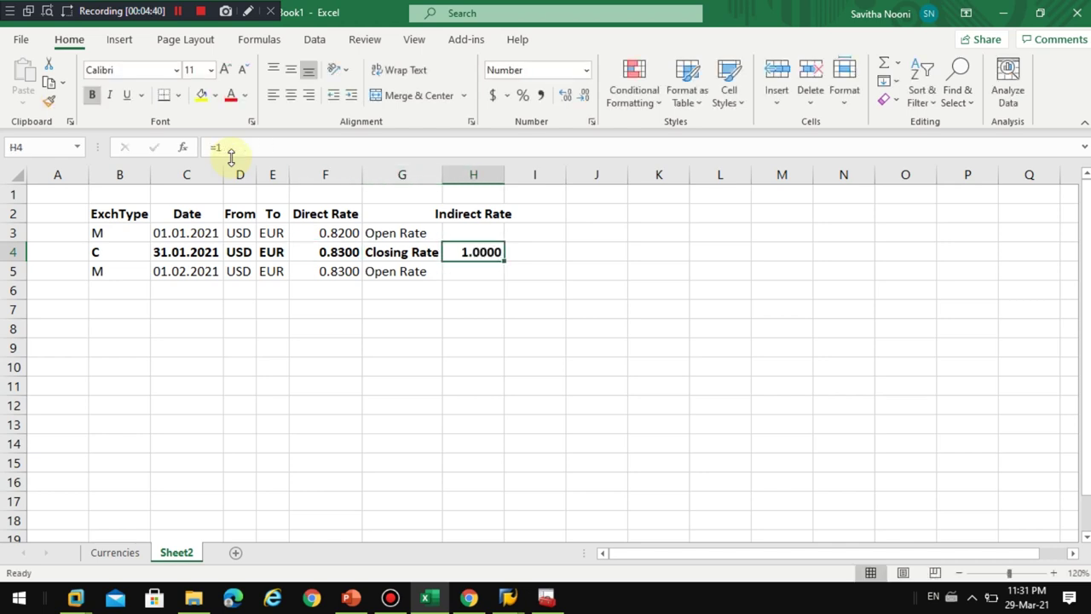
Calculate the indirect rate for the Closing Rate row by entering =1/F4 in cell H4.
{"action": "type", "text": "=1/"}
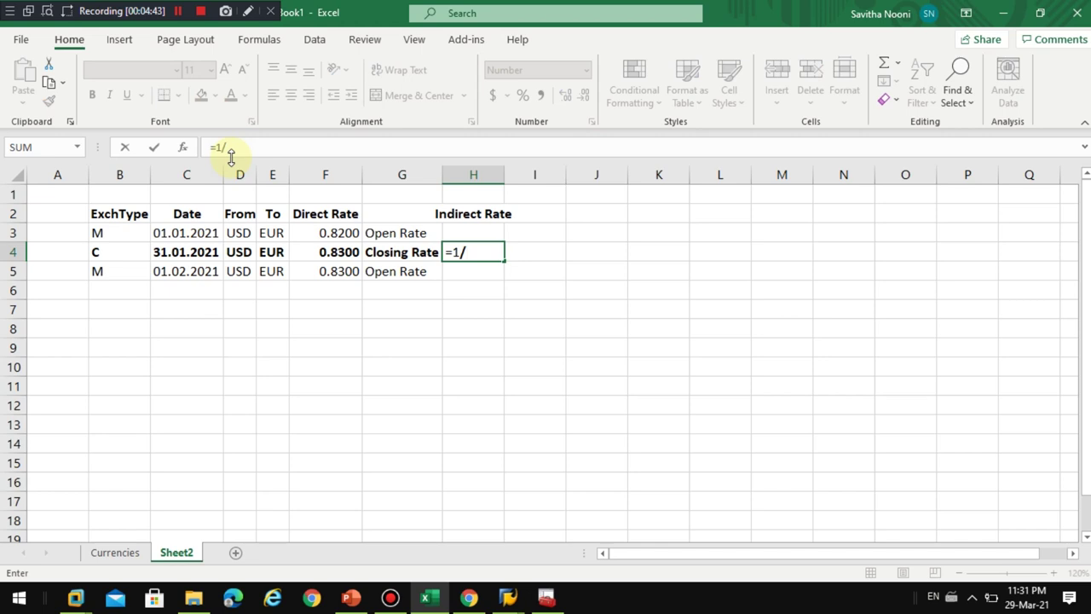
{"action": "key", "text": "Left"}
{"action": "key", "text": "Left"}
{"action": "key", "text": "Return"}
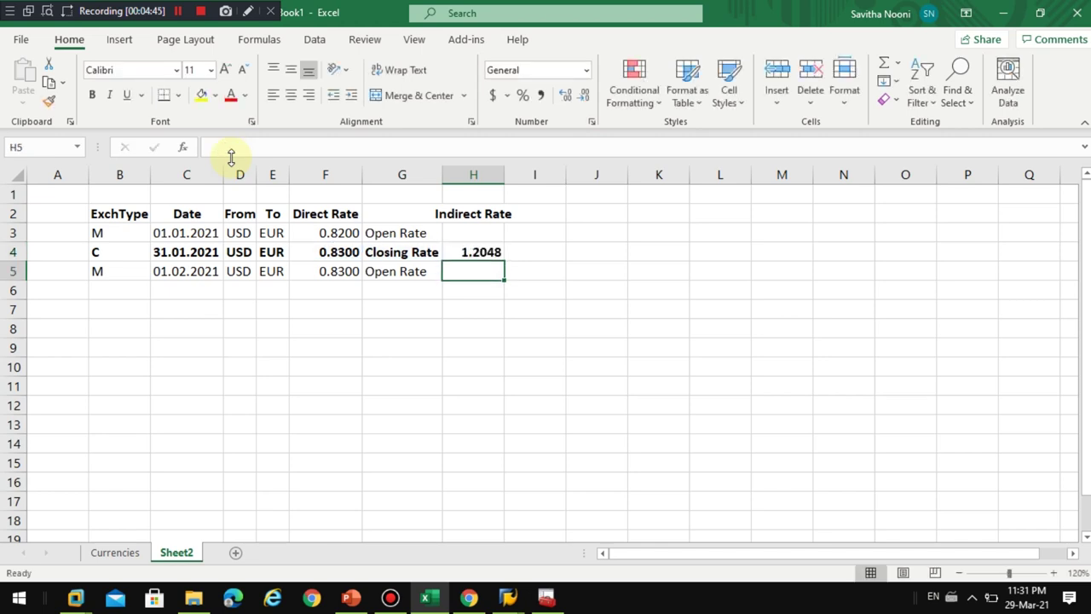
Copy the indirect rate formula from H4 into H3 and H5, and fit column H to its contents.
{"action": "key", "text": "Up"}
{"action": "key", "text": "ctrl+c"}
{"action": "key", "text": "Up"}
{"action": "key", "text": "Return"}
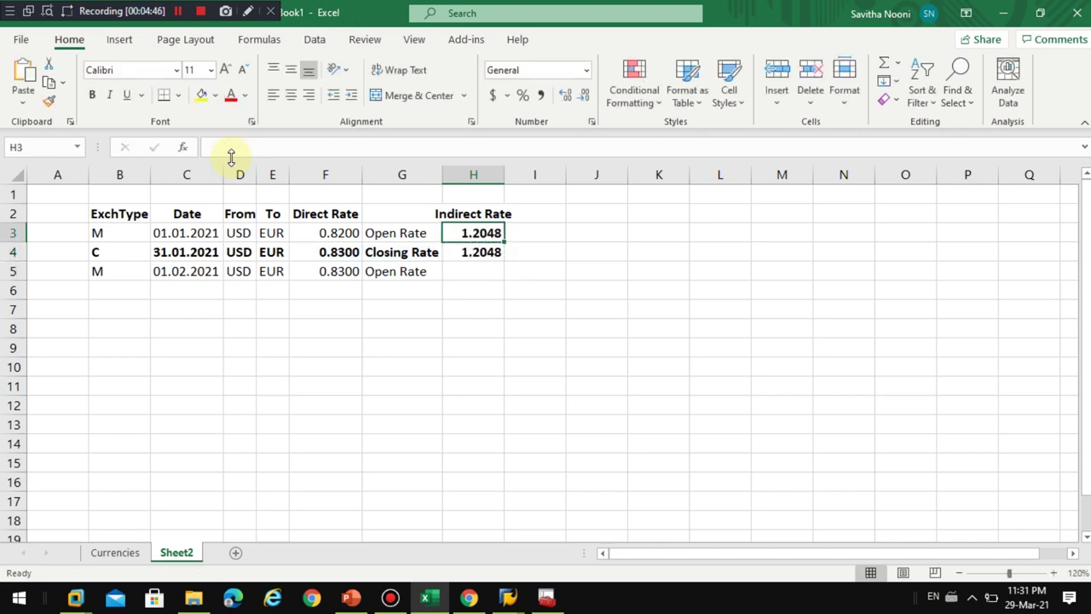
{"action": "key", "text": "ctrl+c"}
{"action": "key", "text": "Down"}
{"action": "key", "text": "Down"}
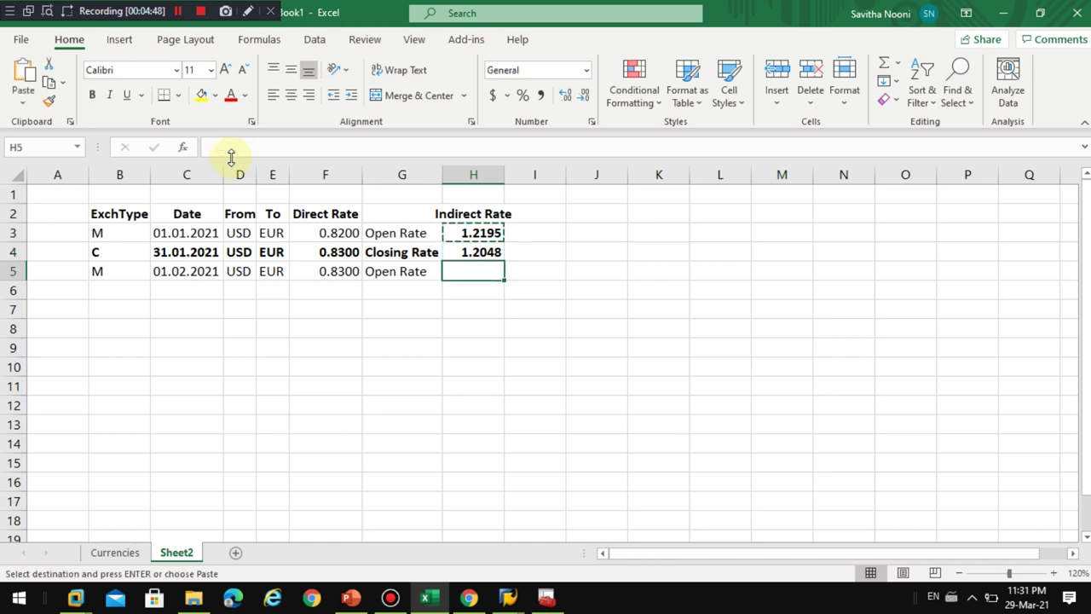
{"action": "key", "text": "Return"}
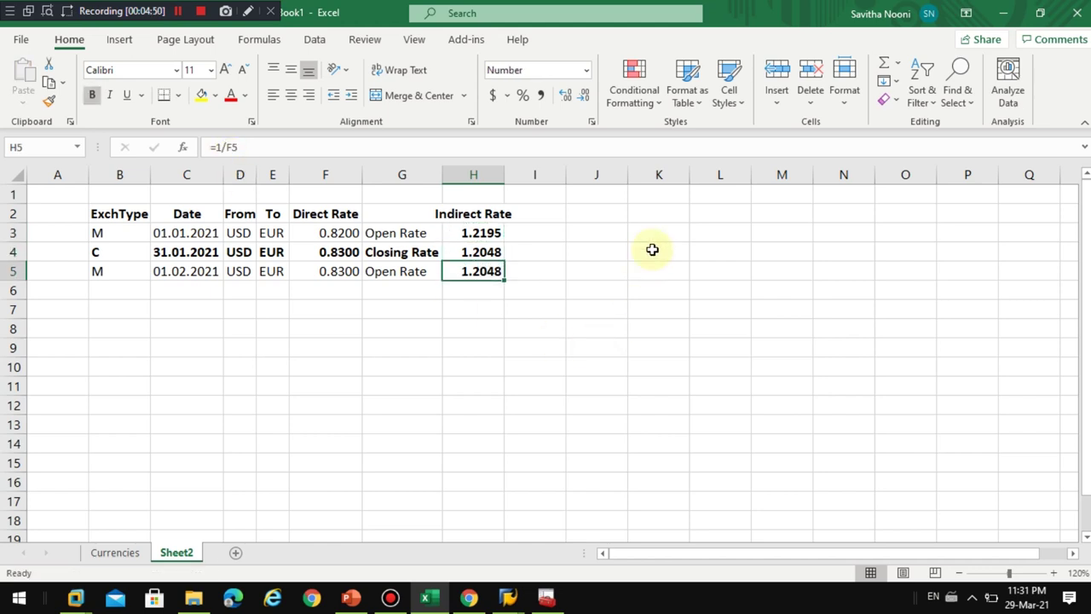
{"action": "double_click", "coordinate": [500, 173]}
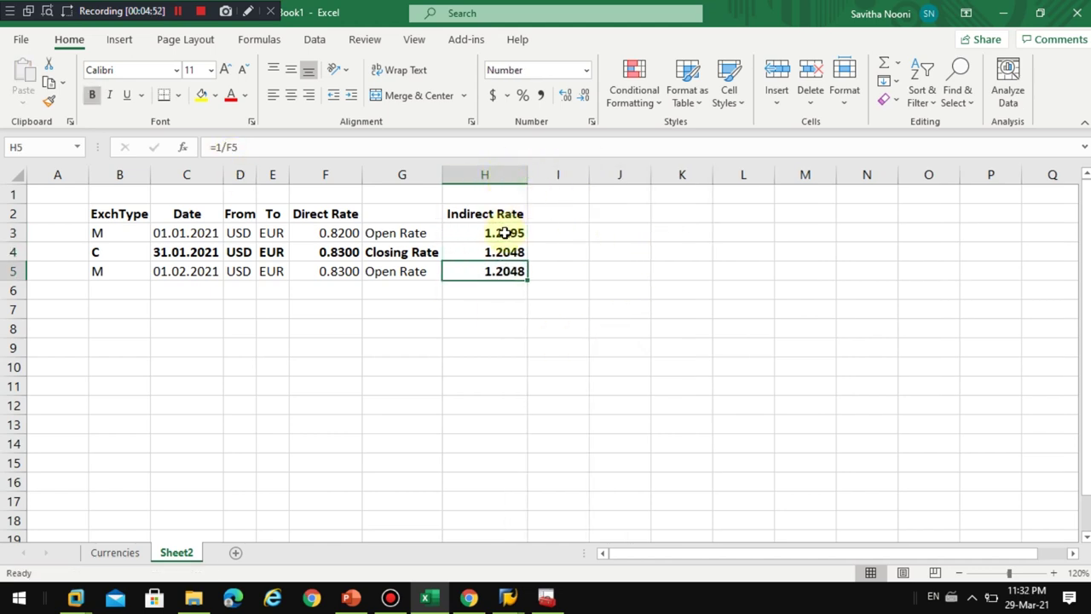
{"action": "left_click", "coordinate": [499, 233]}
{"action": "left_click", "coordinate": [558, 234]}
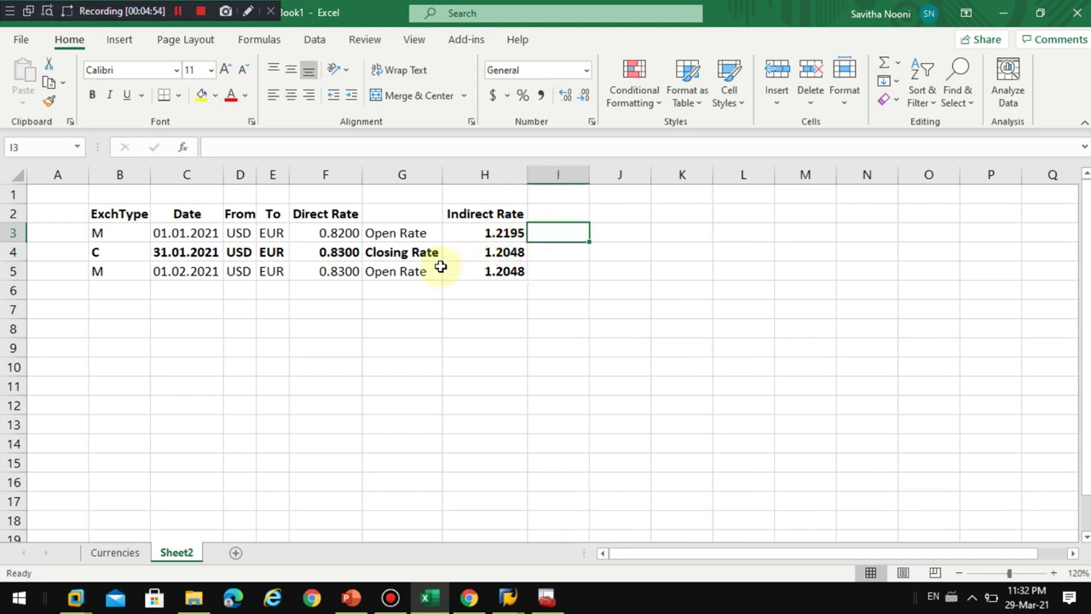
{"action": "left_click", "coordinate": [517, 220]}
{"action": "left_click", "coordinate": [503, 252]}
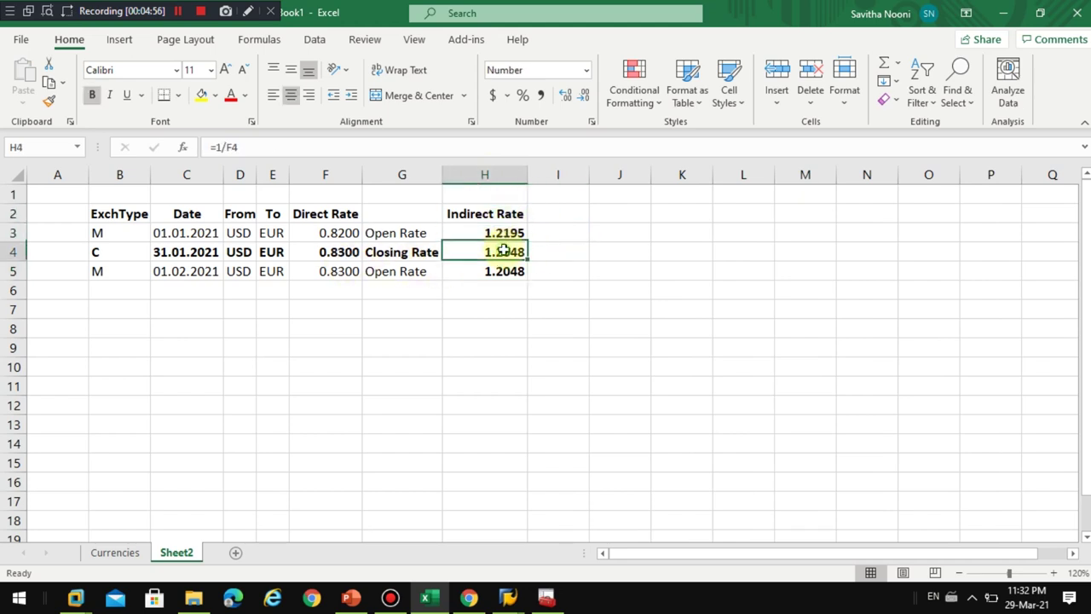
{"action": "left_click", "coordinate": [567, 233]}
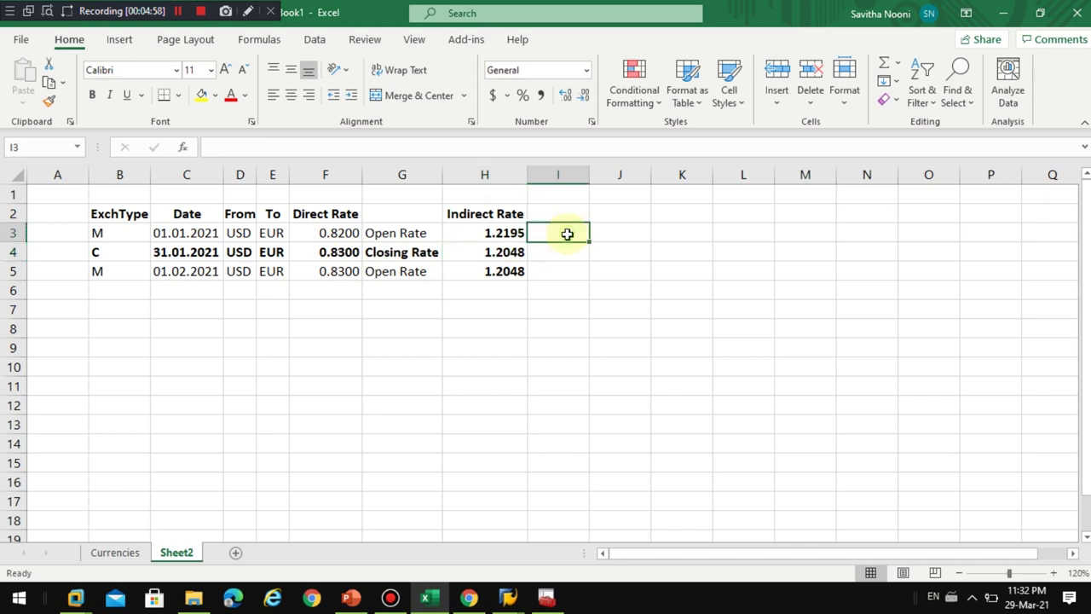
{"action": "left_click", "coordinate": [641, 242]}
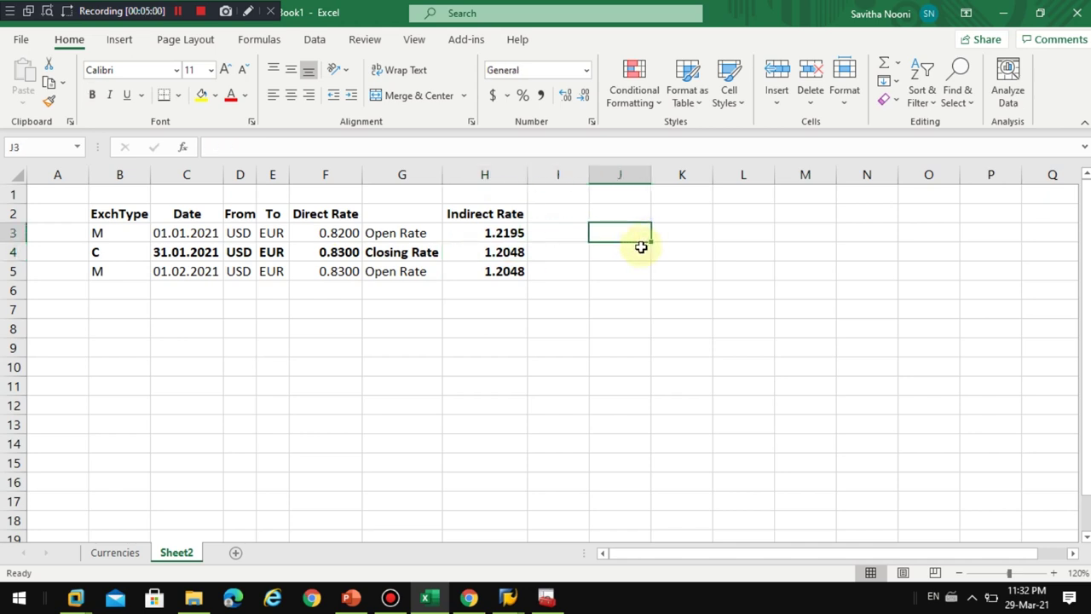
Label the indirect rate column EUR/USD in H1 and the direct rate column USD/EUR in F1.
{"action": "left_click", "coordinate": [484, 233]}
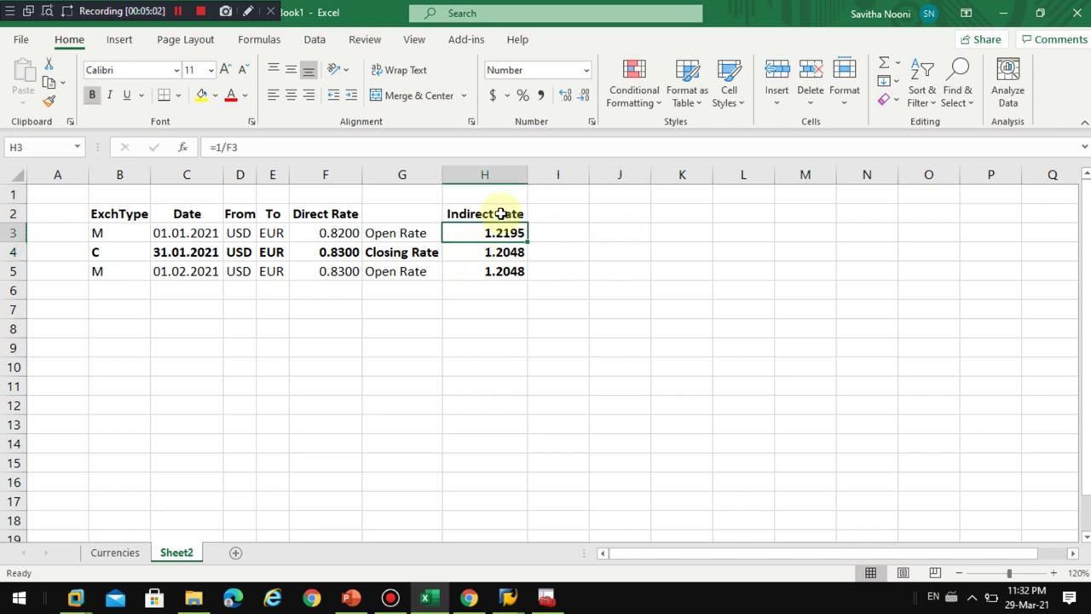
{"action": "left_click", "coordinate": [490, 196]}
{"action": "type", "text": "EUR"}
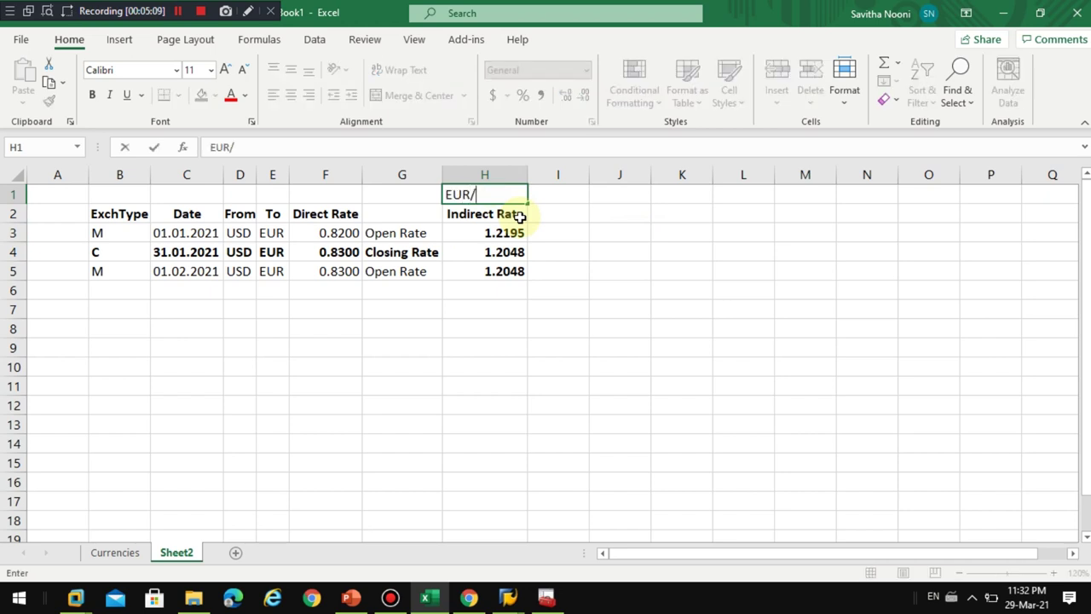
{"action": "type", "text": "/USD"}
{"action": "key", "text": "Left"}
{"action": "key", "text": "Left"}
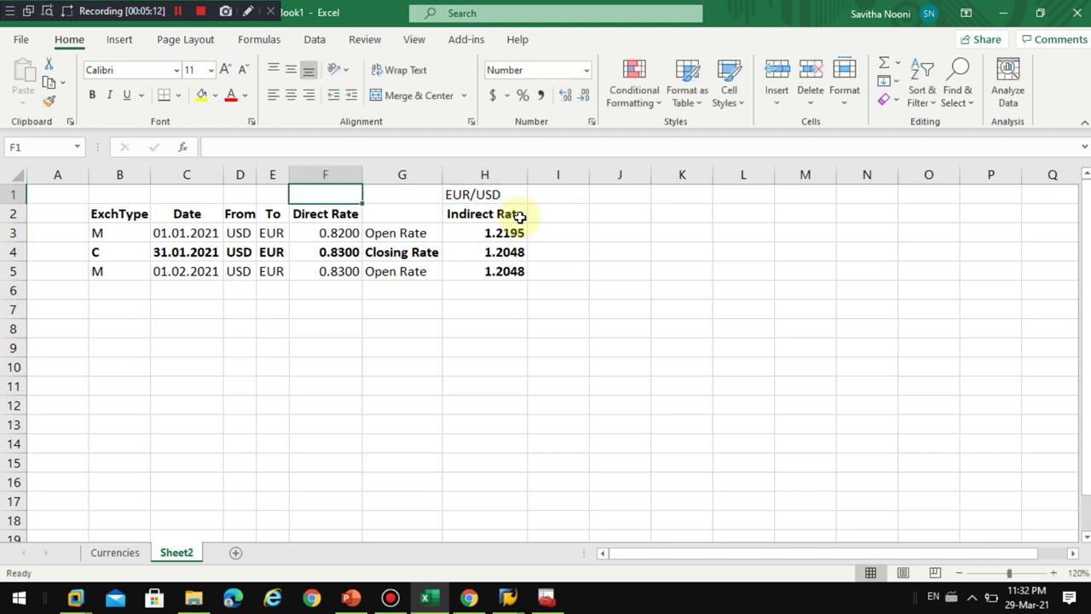
{"action": "type", "text": "USD"}
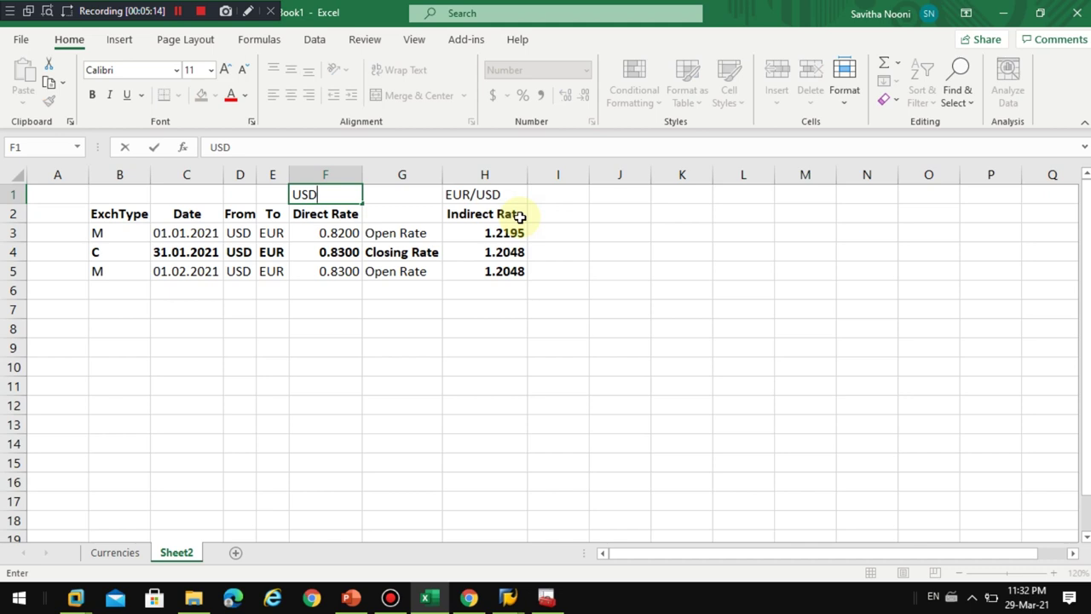
{"action": "type", "text": "/EUR"}
{"action": "key", "text": "Return"}
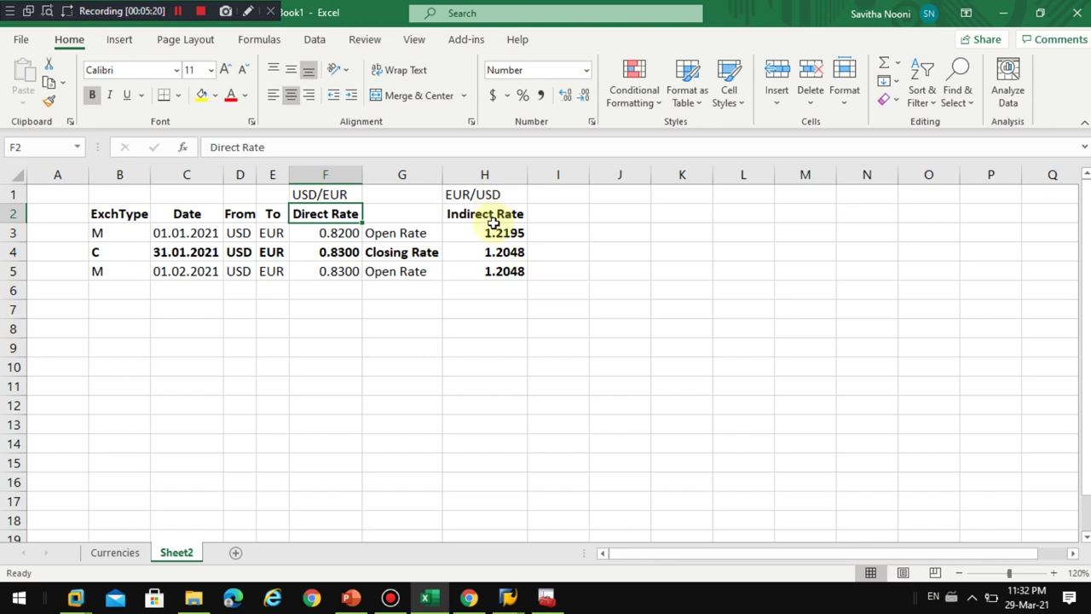
{"action": "left_click", "coordinate": [327, 195]}
{"action": "left_click", "coordinate": [472, 197]}
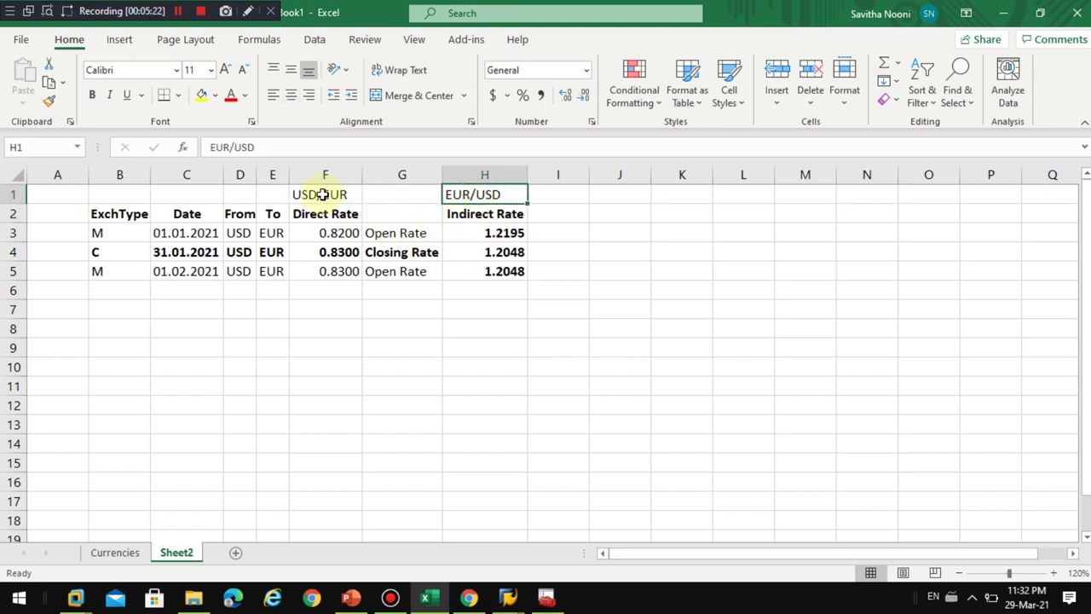
{"action": "left_click", "coordinate": [322, 195]}
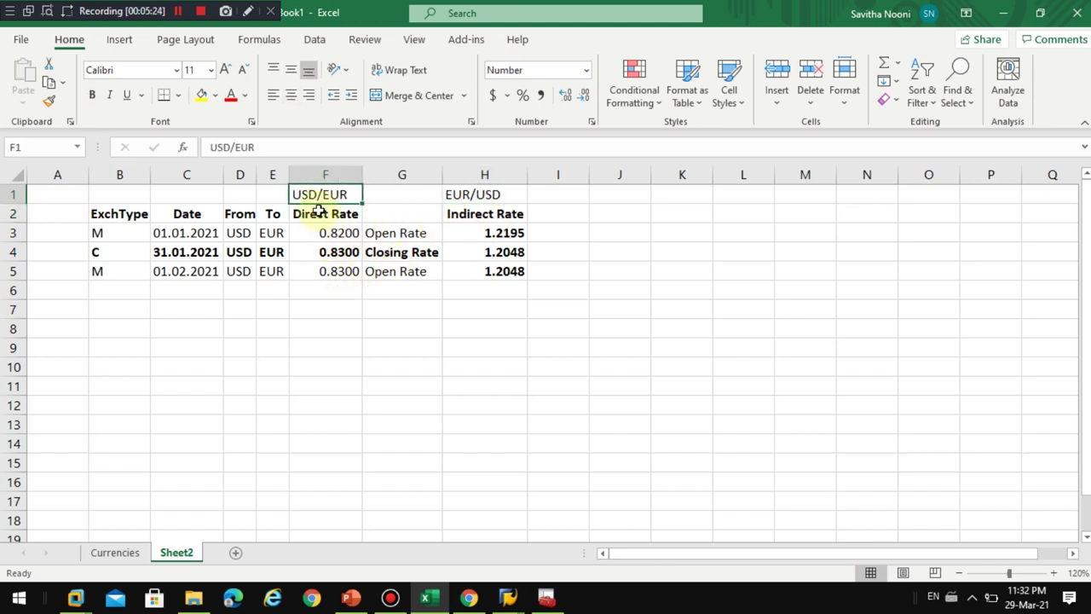
{"action": "left_click", "coordinate": [332, 235]}
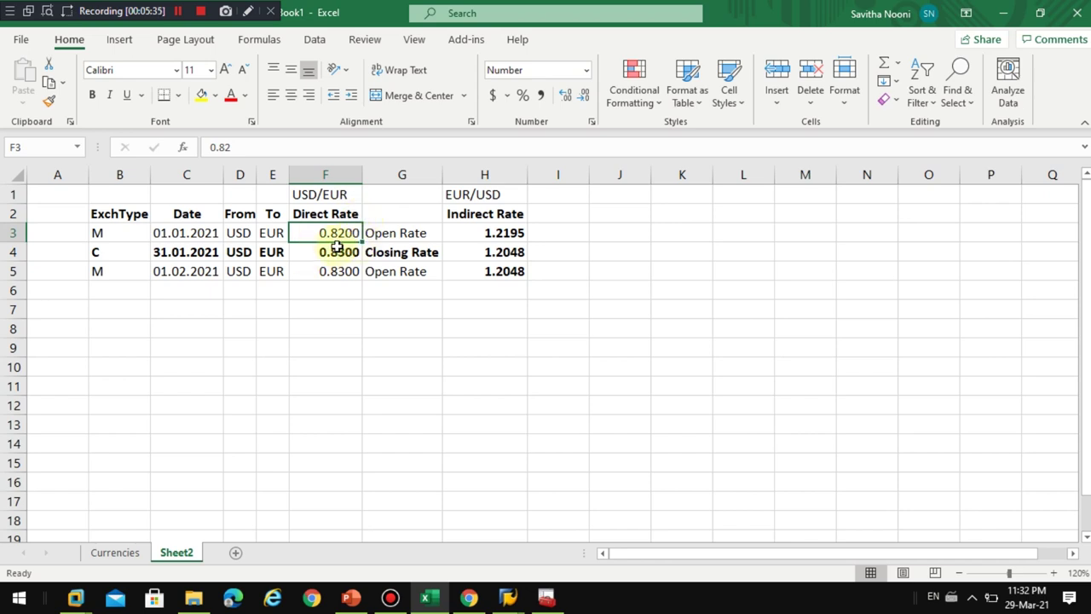
{"action": "left_click", "coordinate": [307, 194]}
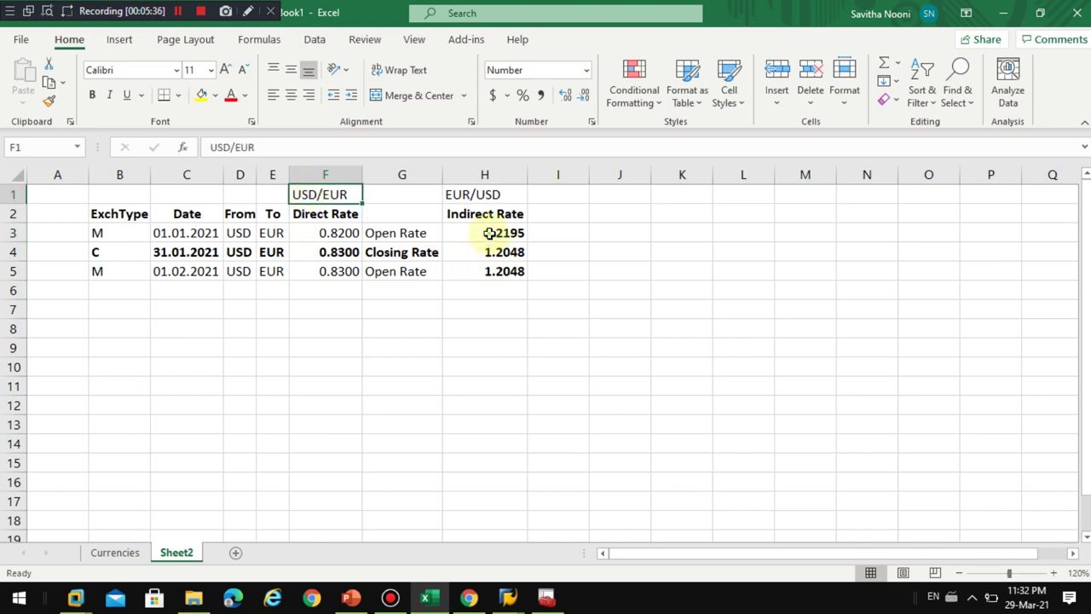
{"action": "left_click", "coordinate": [490, 236]}
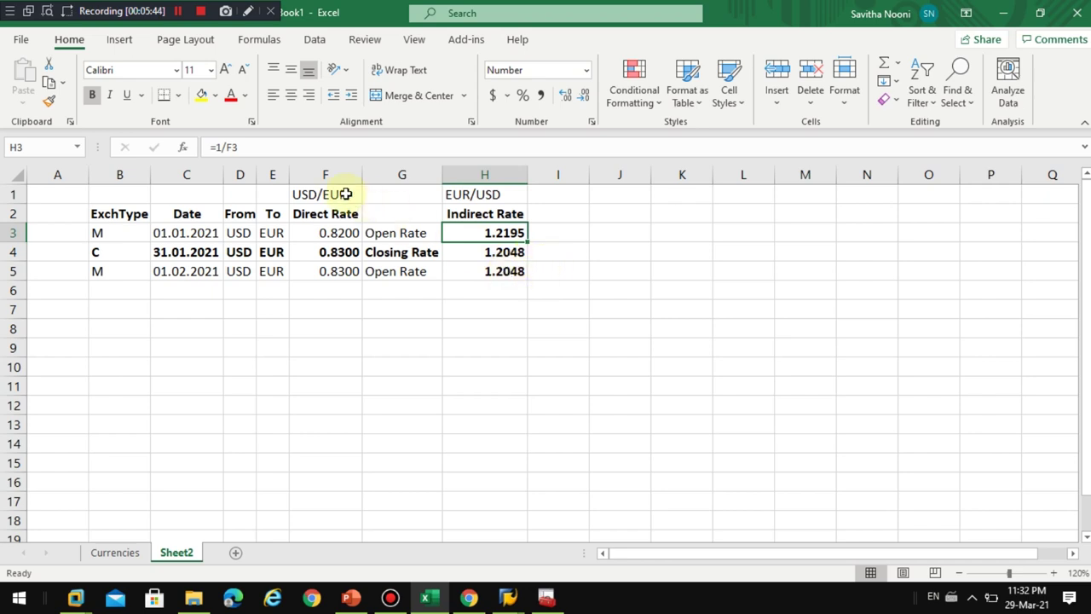
Center the currency pair labels across cells F1 to H1.
{"action": "left_click_drag", "start_coordinate": [348, 192], "coordinate": [490, 193]}
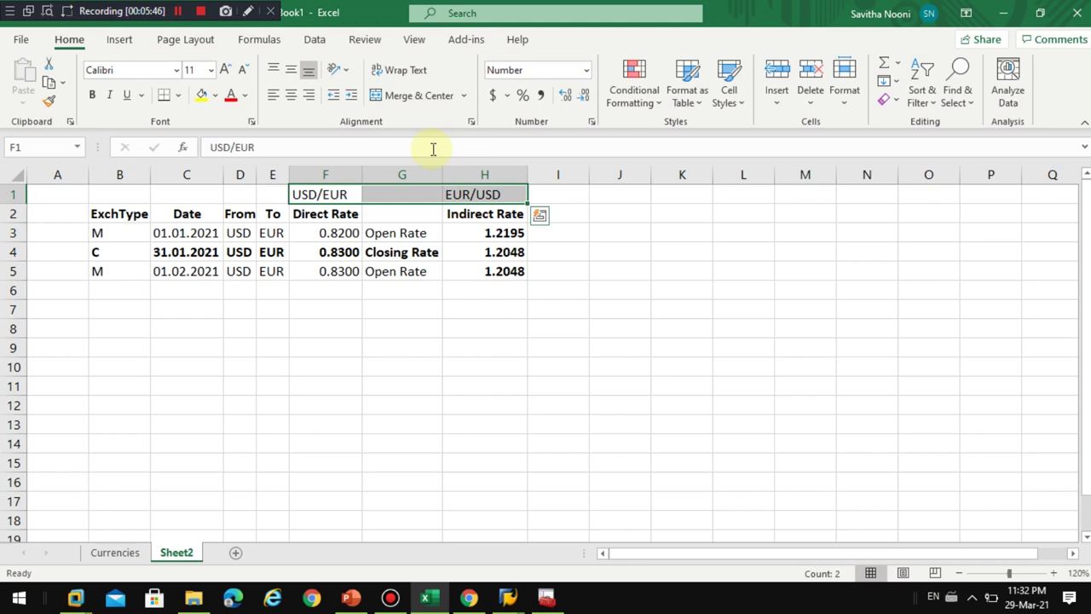
{"action": "left_click", "coordinate": [291, 94]}
{"action": "left_click", "coordinate": [329, 308]}
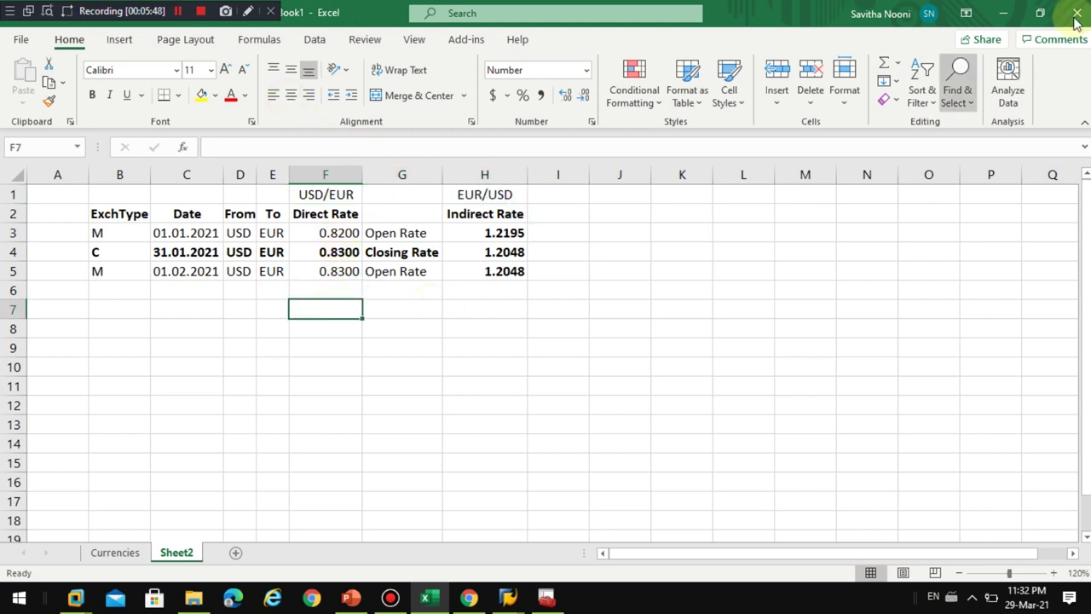
Switch to the SAP New Entries window and enter a direct quotation of 0.82 for the 01.01.2021 USD to EUR entry.
{"action": "mouse_move", "coordinate": [499, 591]}
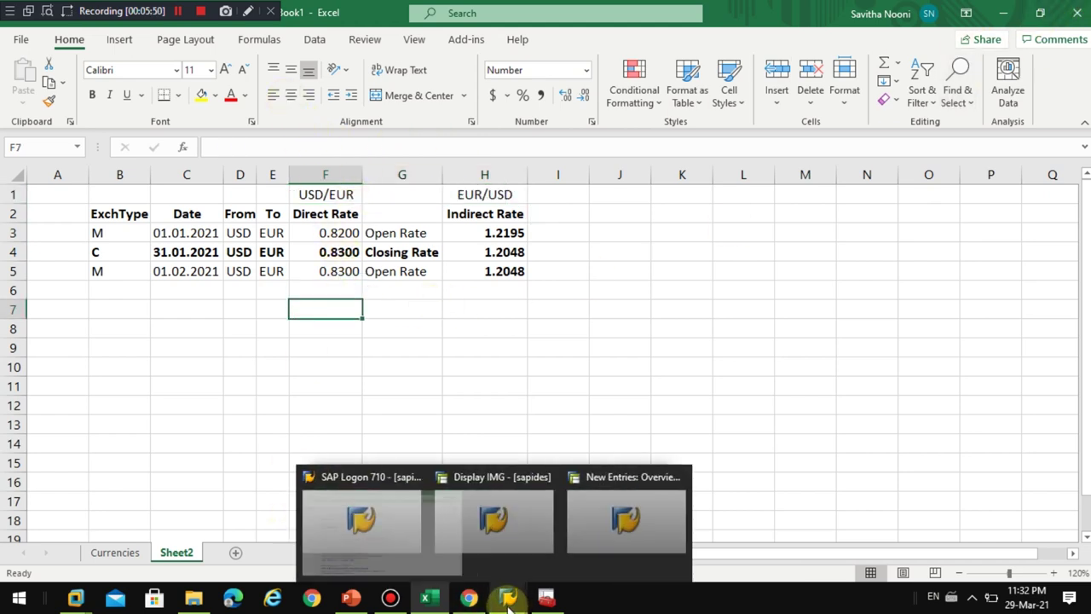
{"action": "left_click", "coordinate": [644, 522]}
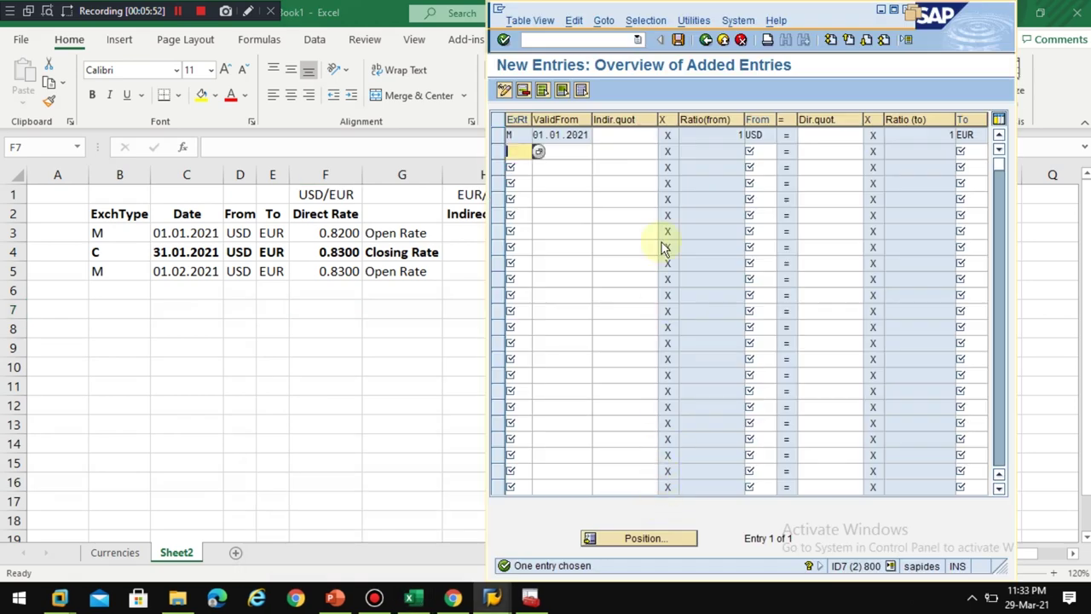
{"action": "left_click", "coordinate": [818, 136]}
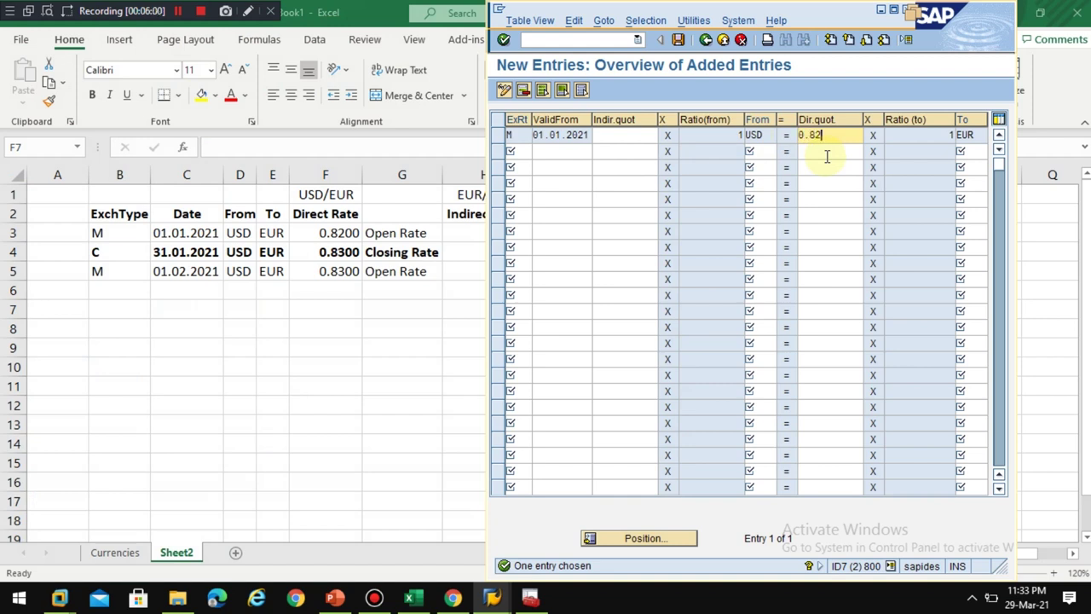
{"action": "left_click", "coordinate": [453, 594]}
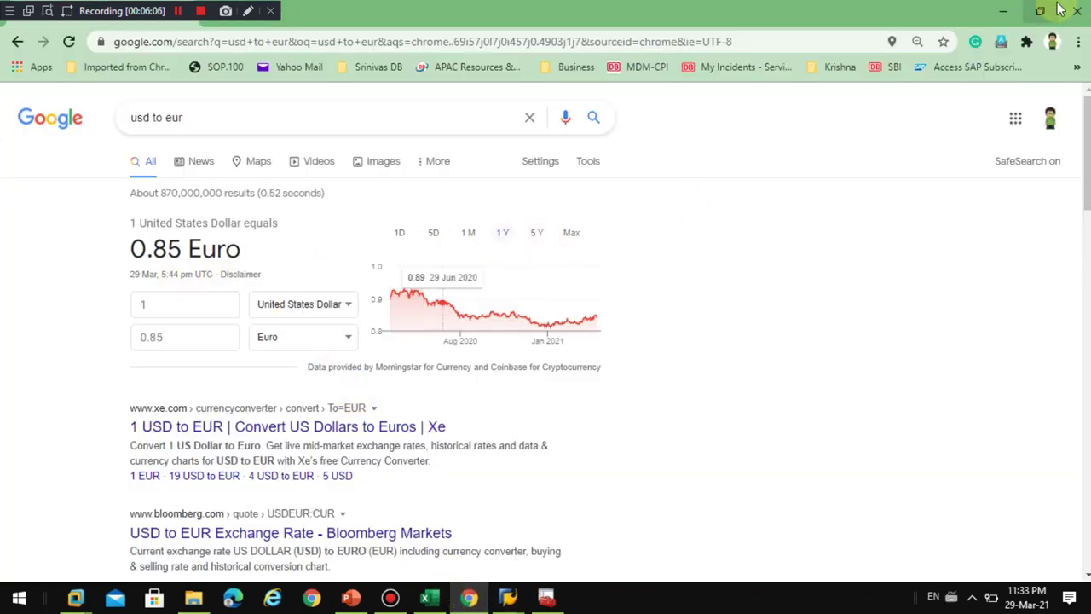
{"action": "left_click", "coordinate": [1003, 11]}
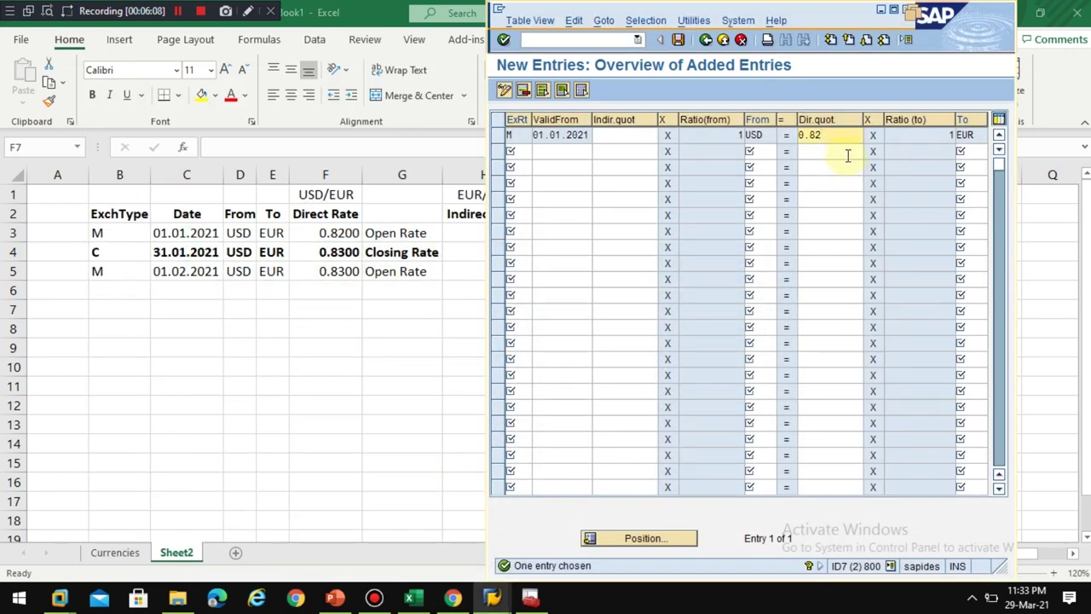
{"action": "key", "text": "Return"}
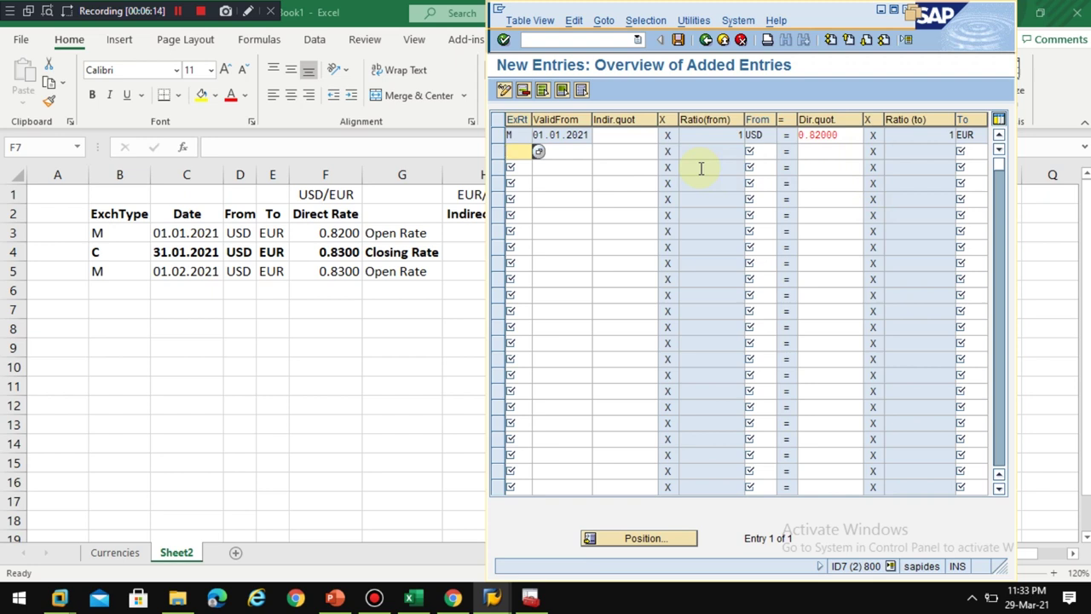
Add a type M exchange rate entry valid from 01.02.2021, from USD to EUR, with direct quotation .8300.
{"action": "type", "text": "m"}
{"action": "left_click", "coordinate": [579, 152]}
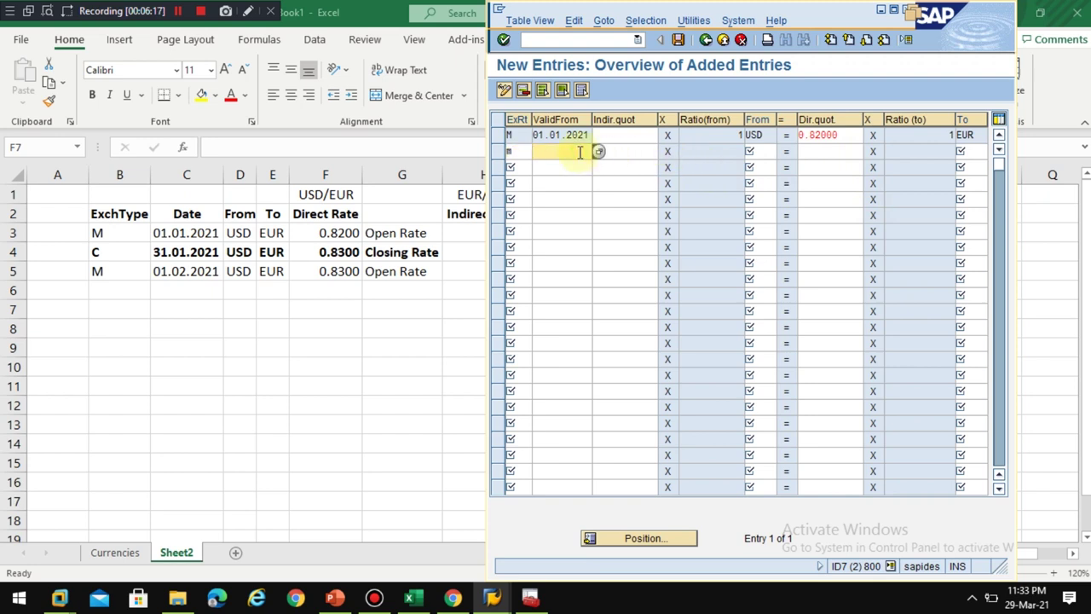
{"action": "type", "text": "01022021"}
{"action": "key", "text": "Tab"}
{"action": "key", "text": "Tab"}
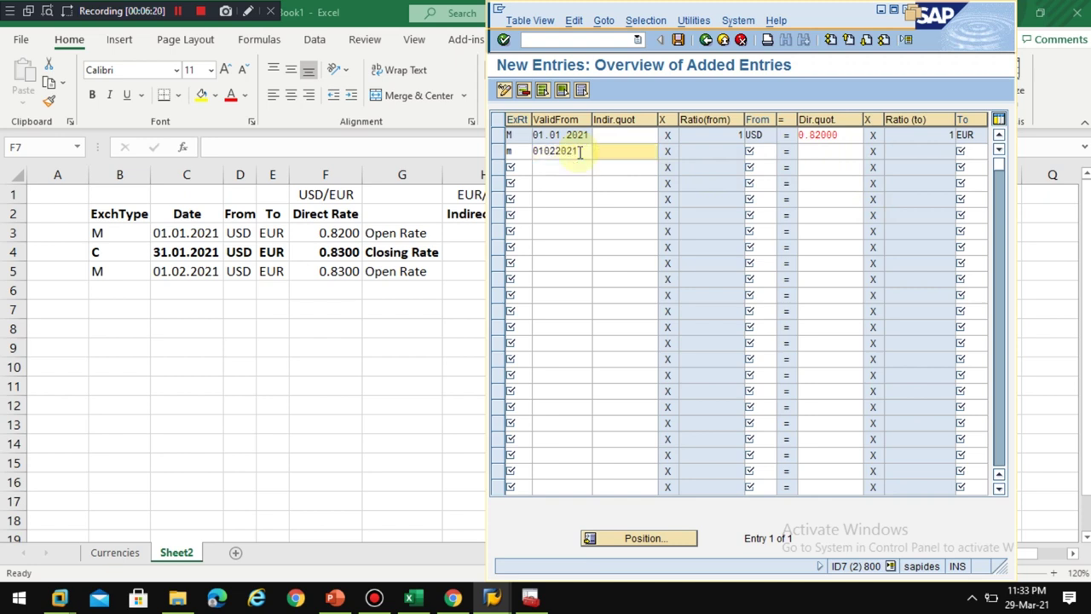
{"action": "type", "text": "usd"}
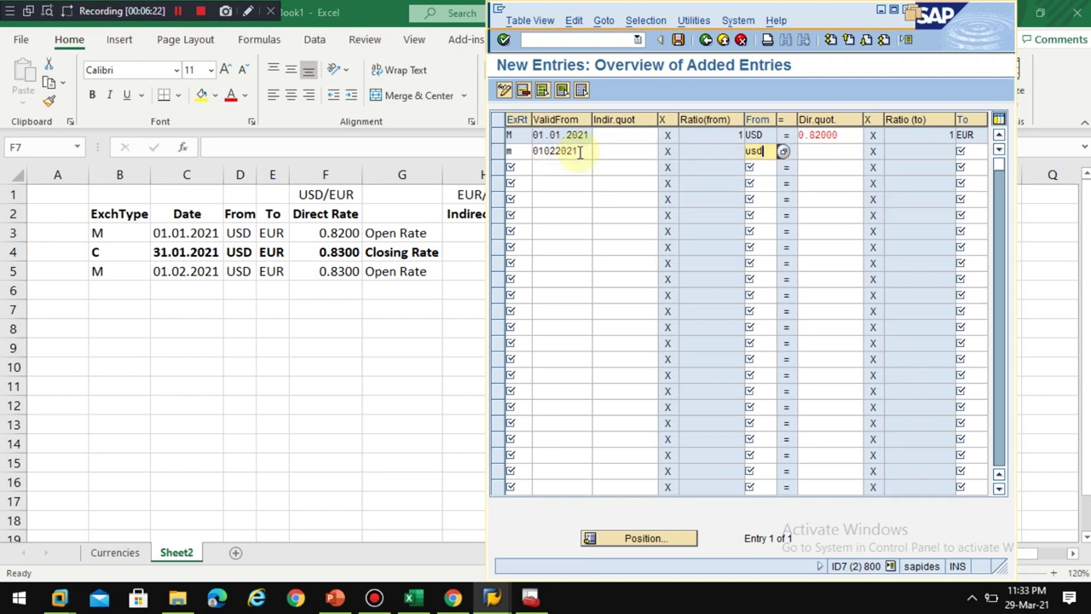
{"action": "key", "text": "Tab"}
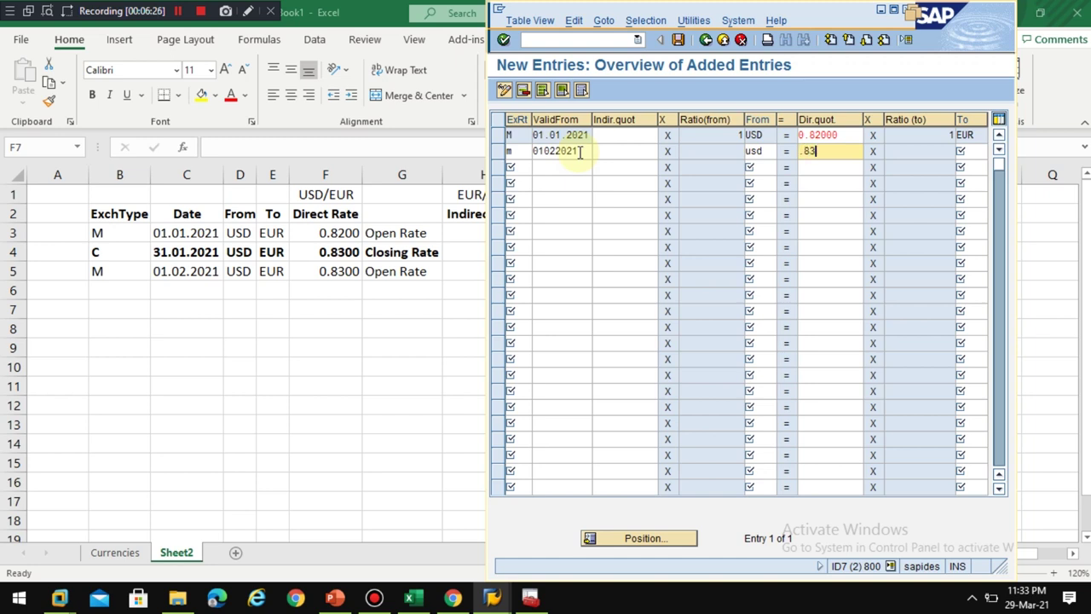
{"action": "key", "text": "Tab"}
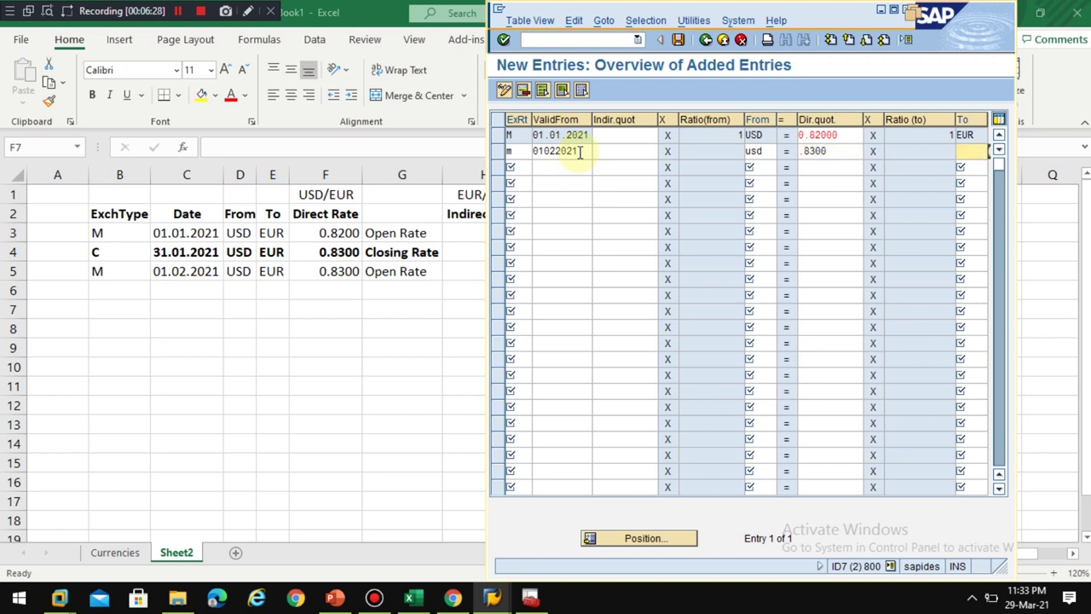
{"action": "type", "text": "eur"}
{"action": "key", "text": "Return"}
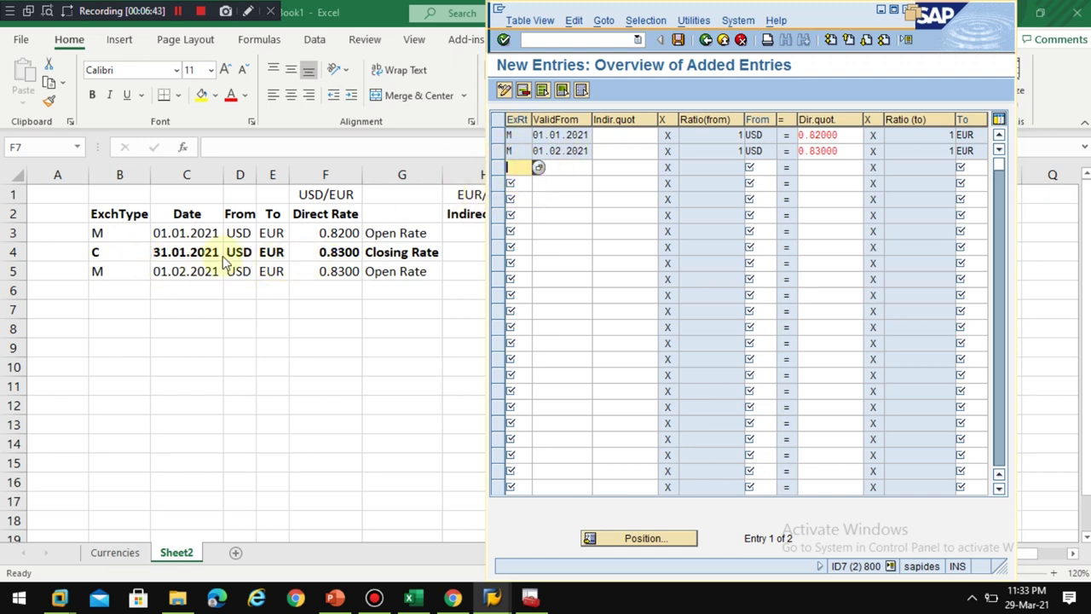
Save the new exchange rate entries under the New Company Code customizing request.
{"action": "left_click", "coordinate": [678, 40]}
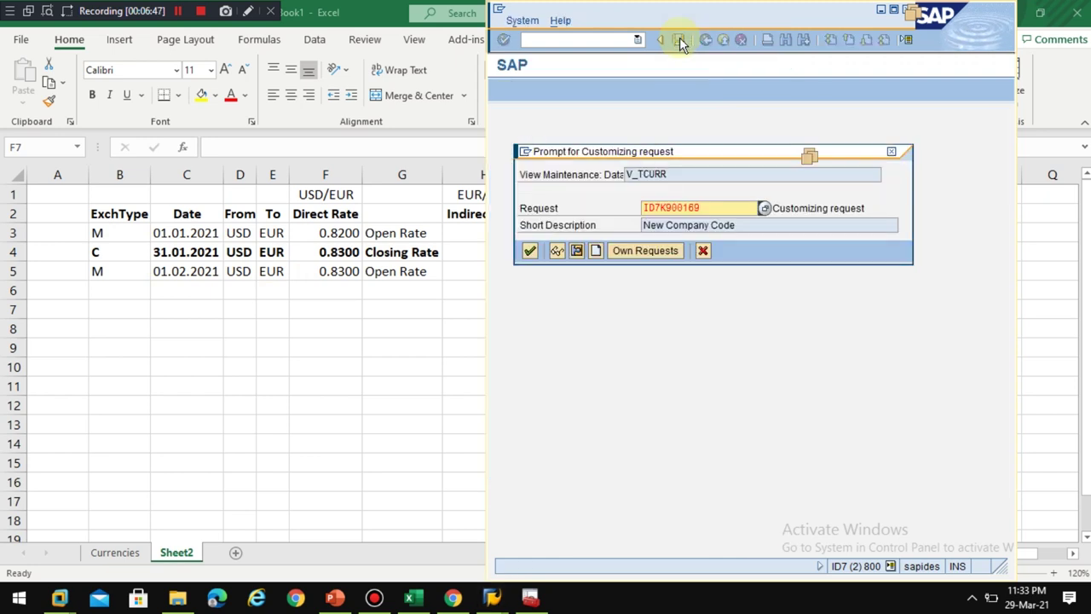
{"action": "left_click", "coordinate": [529, 251]}
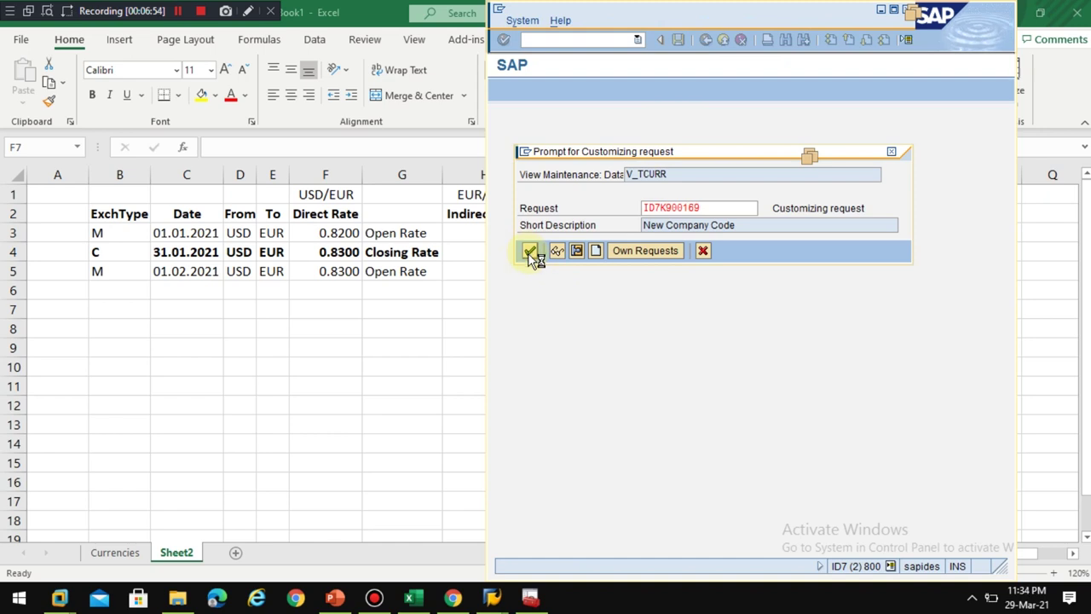
{"action": "key", "text": "Return"}
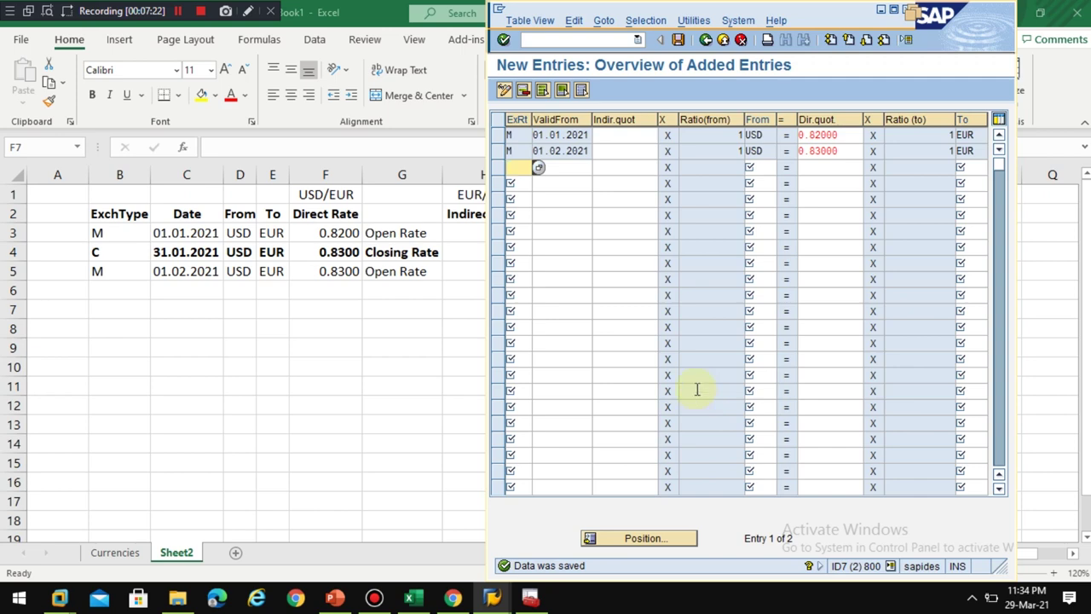
Leave the currency exchange rates view for SAP Easy Access and start transaction fb70.
{"action": "left_click", "coordinate": [705, 41]}
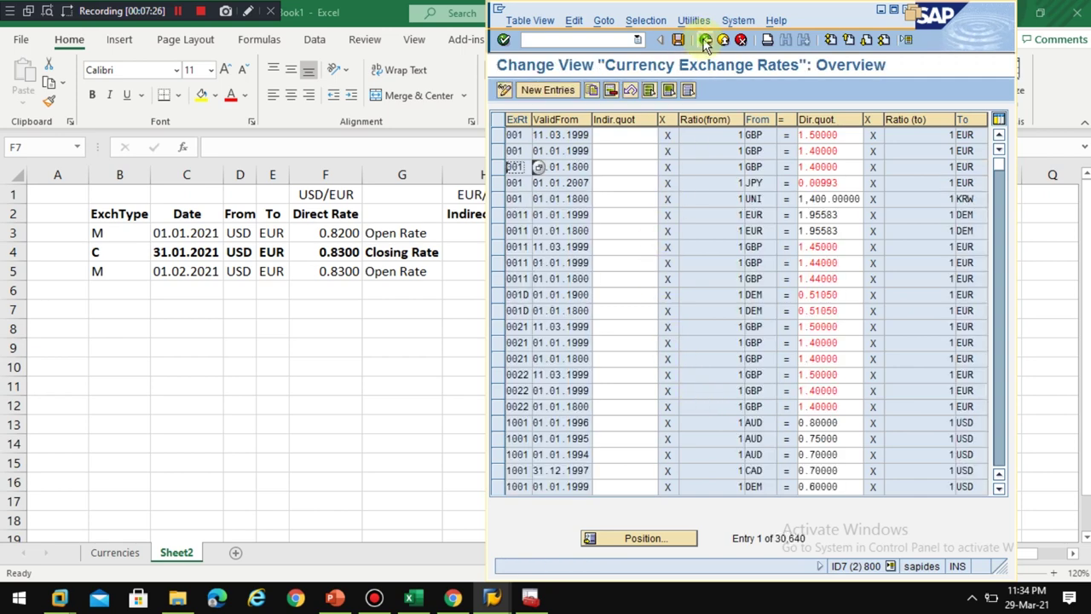
{"action": "left_click", "coordinate": [706, 41]}
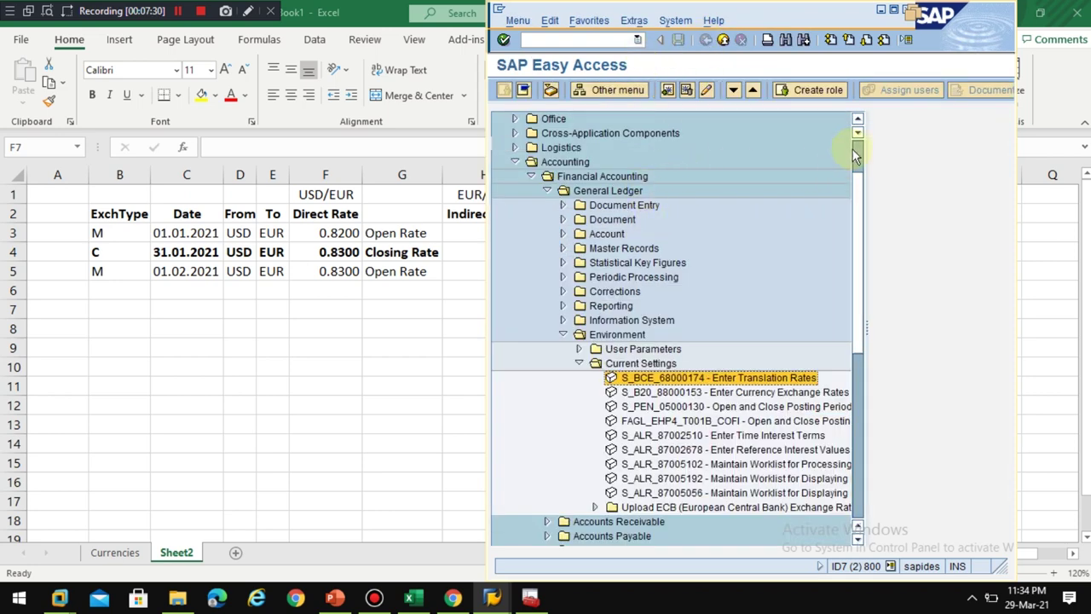
{"action": "scroll", "coordinate": [852, 149], "scroll_direction": "up", "scroll_amount": 2}
{"action": "left_click", "coordinate": [592, 41]}
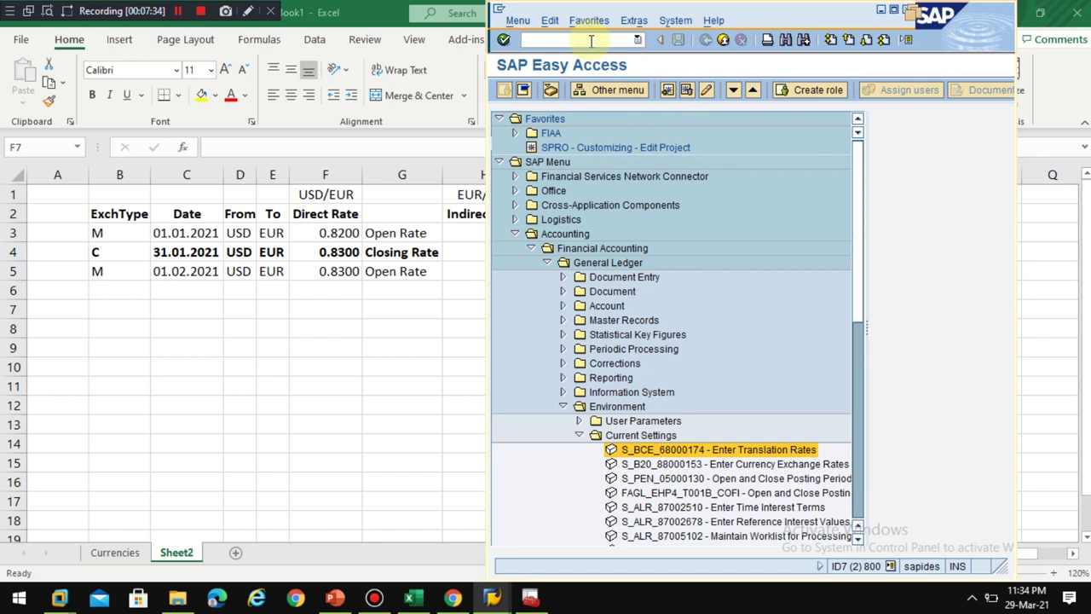
{"action": "type", "text": "fb70"}
{"action": "key", "text": "Return"}
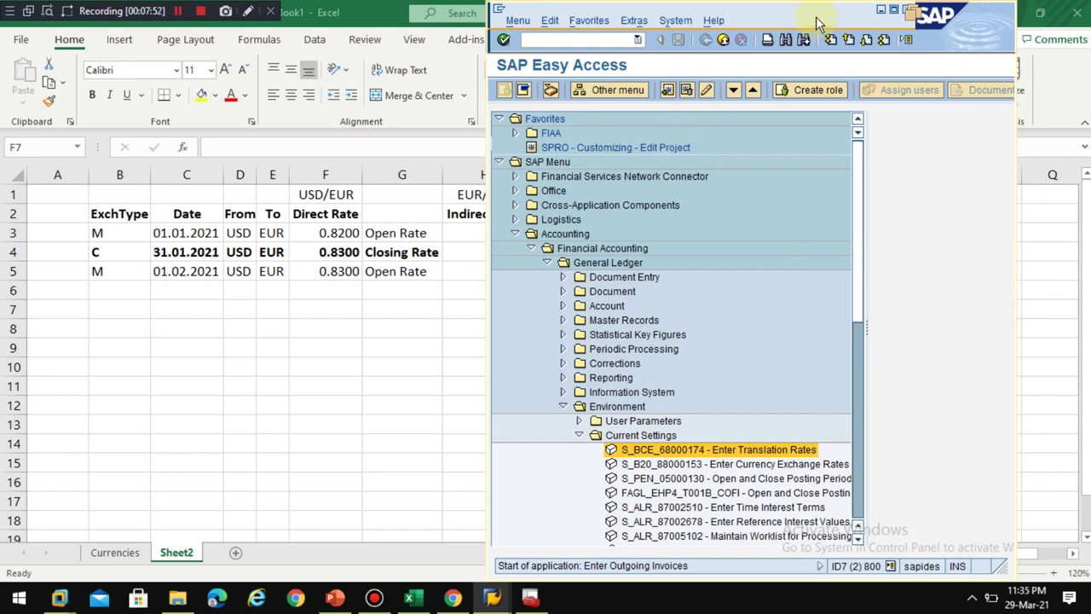
Switch to the Excel exchange rate sheet and enter a sample amount of 1000 in cell I3.
{"action": "left_click", "coordinate": [316, 379]}
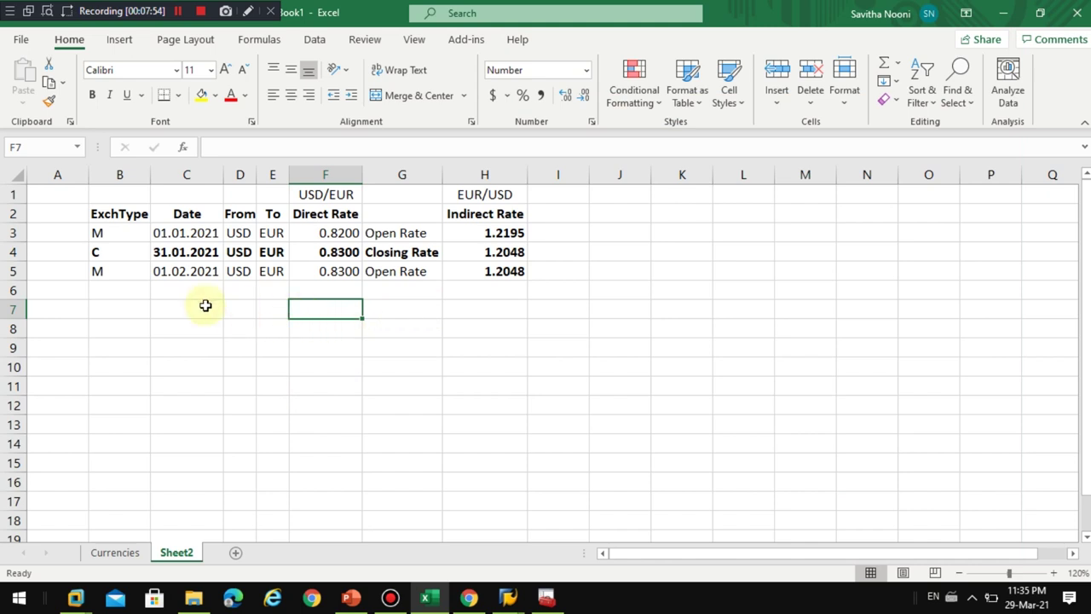
{"action": "left_click", "coordinate": [551, 231]}
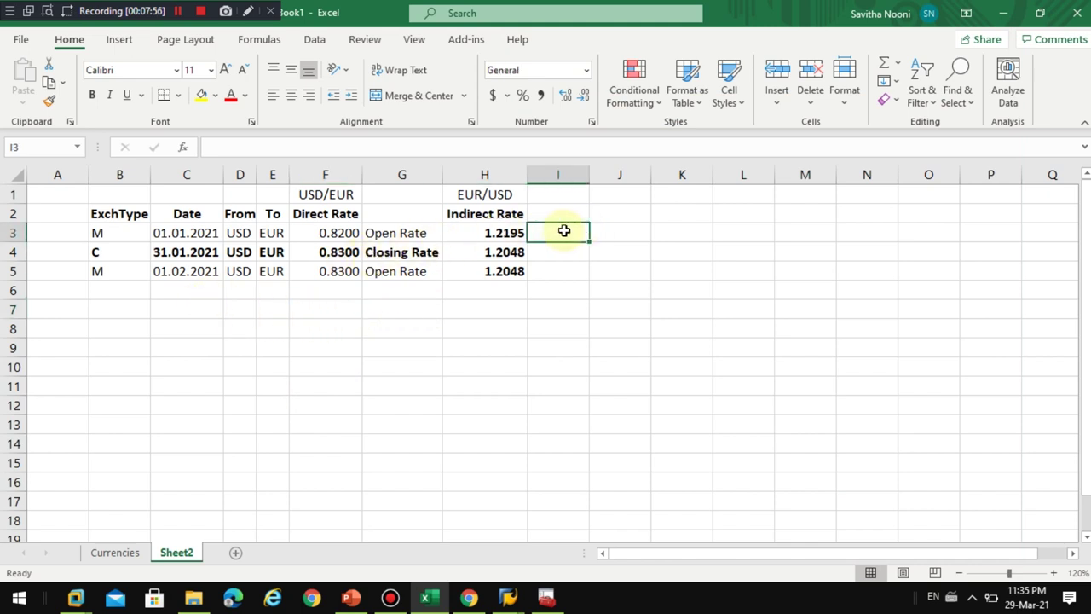
{"action": "type", "text": "1000"}
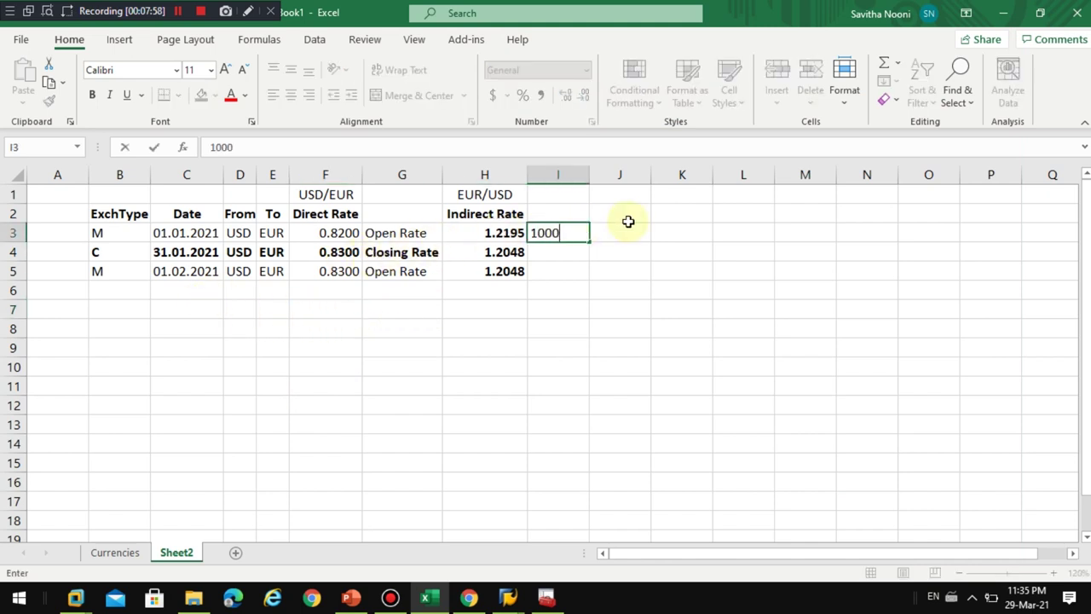
{"action": "key", "text": "Tab"}
Calculate the converted amount in J3 by multiplying the sample amount in I3 by the direct rate in F3.
{"action": "type", "text": "="}
{"action": "key", "text": "Left"}
{"action": "key", "text": "Left"}
{"action": "key", "text": "Left"}
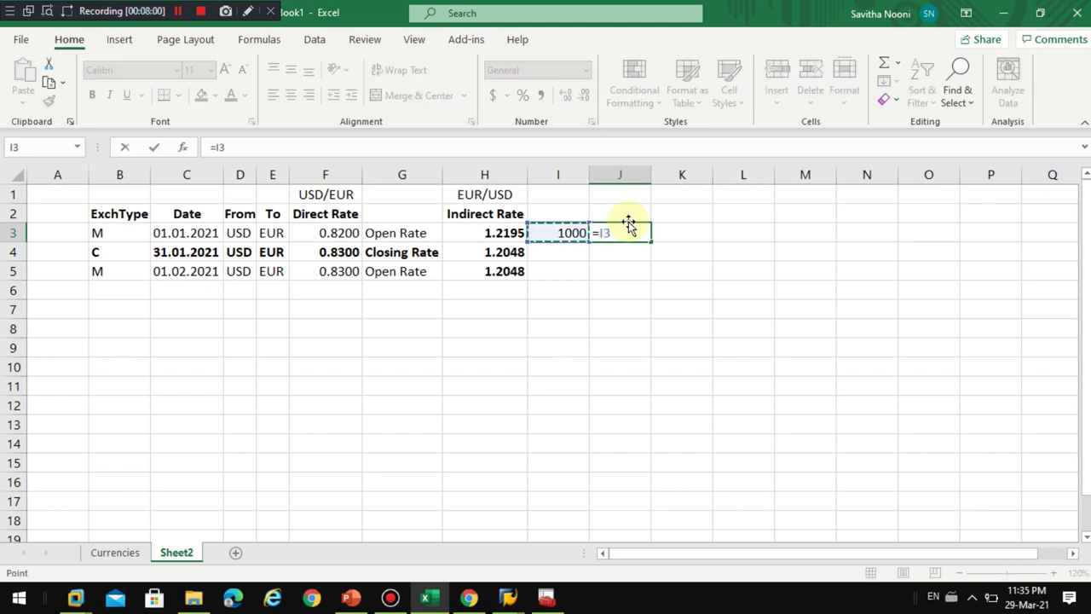
{"action": "key", "text": "Right"}
{"action": "key", "text": "Right"}
{"action": "type", "text": "*"}
{"action": "key", "text": "Left"}
{"action": "key", "text": "Left"}
{"action": "key", "text": "Left"}
{"action": "key", "text": "Left"}
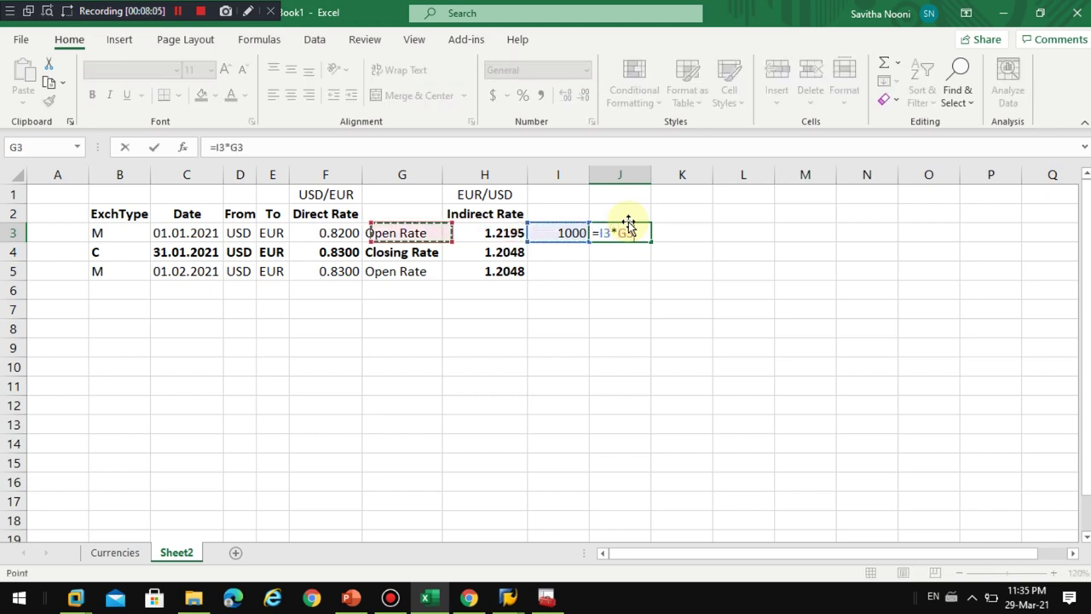
{"action": "key", "text": "Return"}
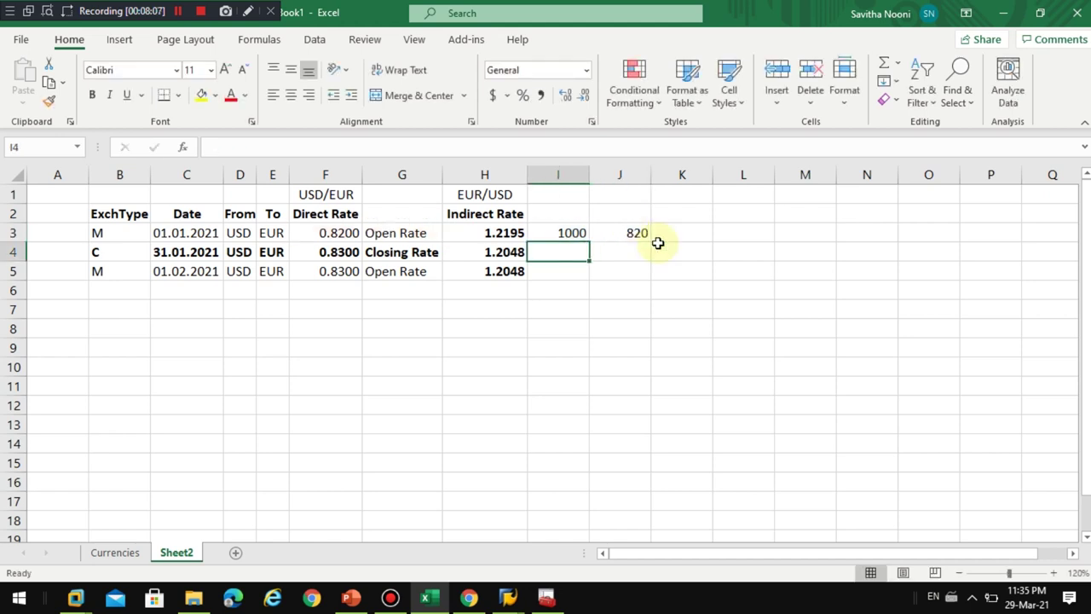
{"action": "key", "text": "Up"}
{"action": "key", "text": "Up"}
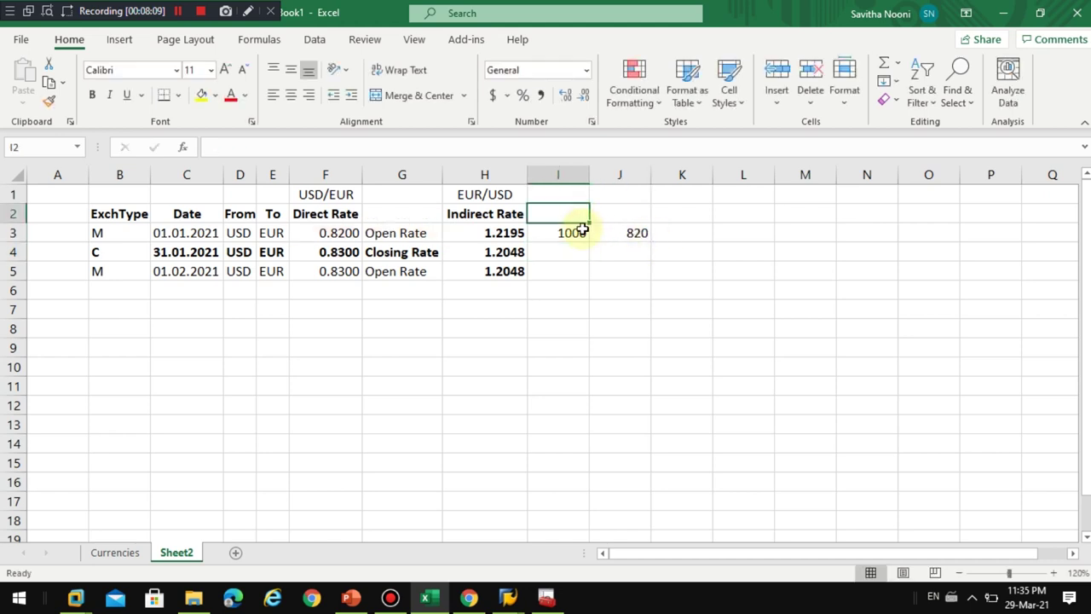
Switch to the SAP customer invoice window, maximize it and enter the customer number.
{"action": "key", "text": "alt+Tab"}
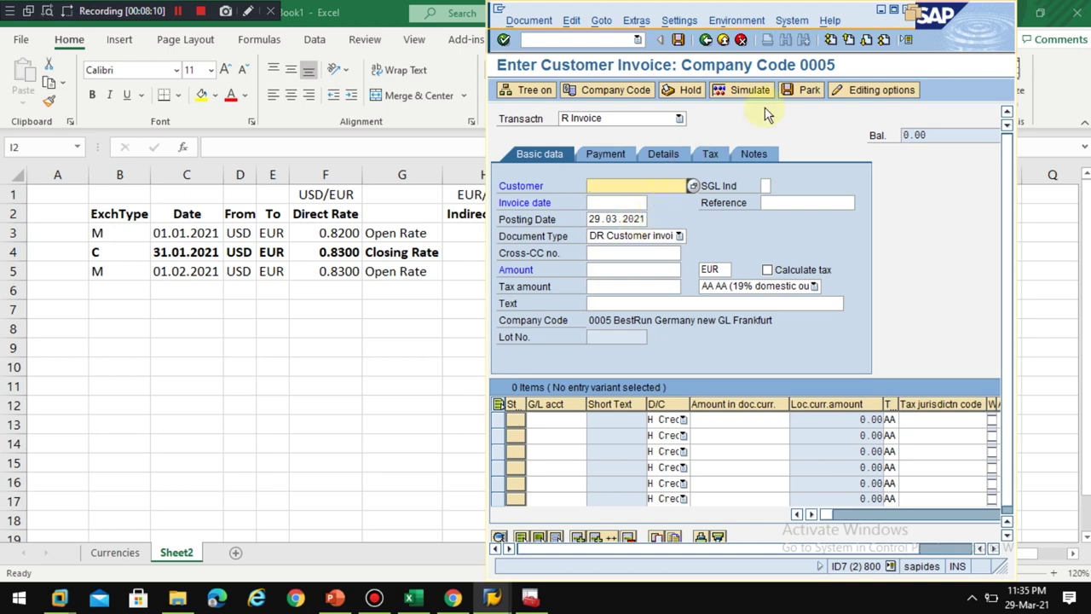
{"action": "double_click", "coordinate": [856, 17]}
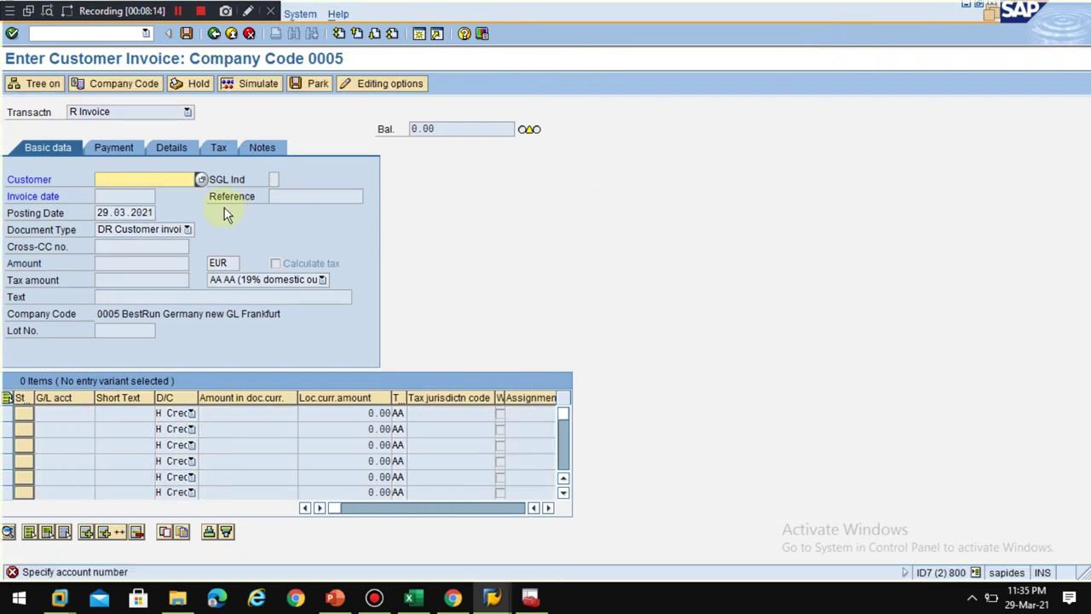
{"action": "type", "text": "600"}
{"action": "key", "text": "Return"}
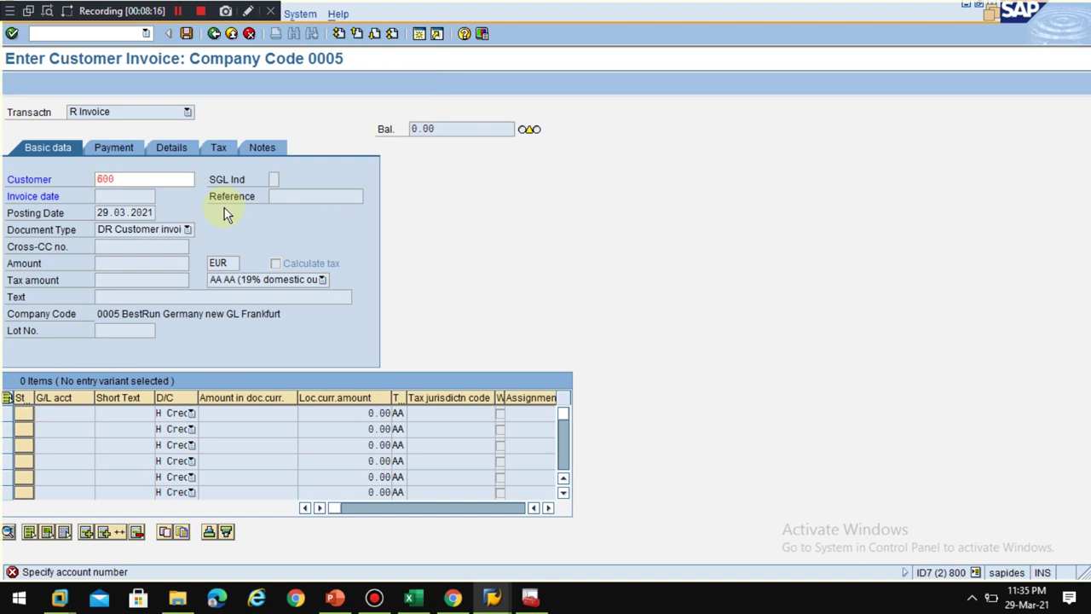
Set the invoice date and posting date to 01.01.2021 and accept the resulting messages.
{"action": "type", "text": "0101"}
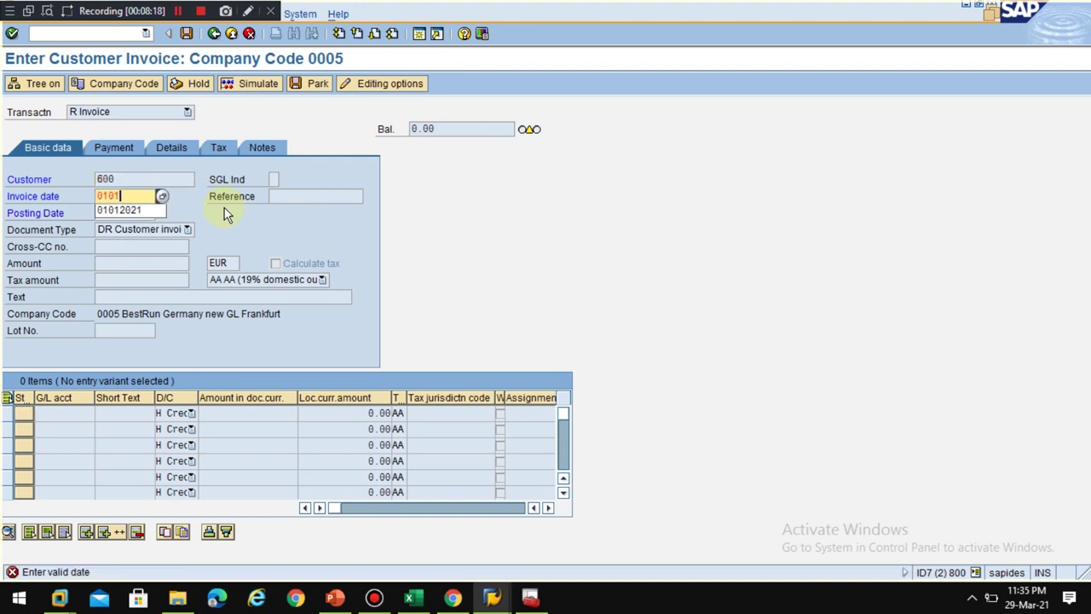
{"action": "type", "text": "2021"}
{"action": "key", "text": "Tab"}
{"action": "type", "text": "01"}
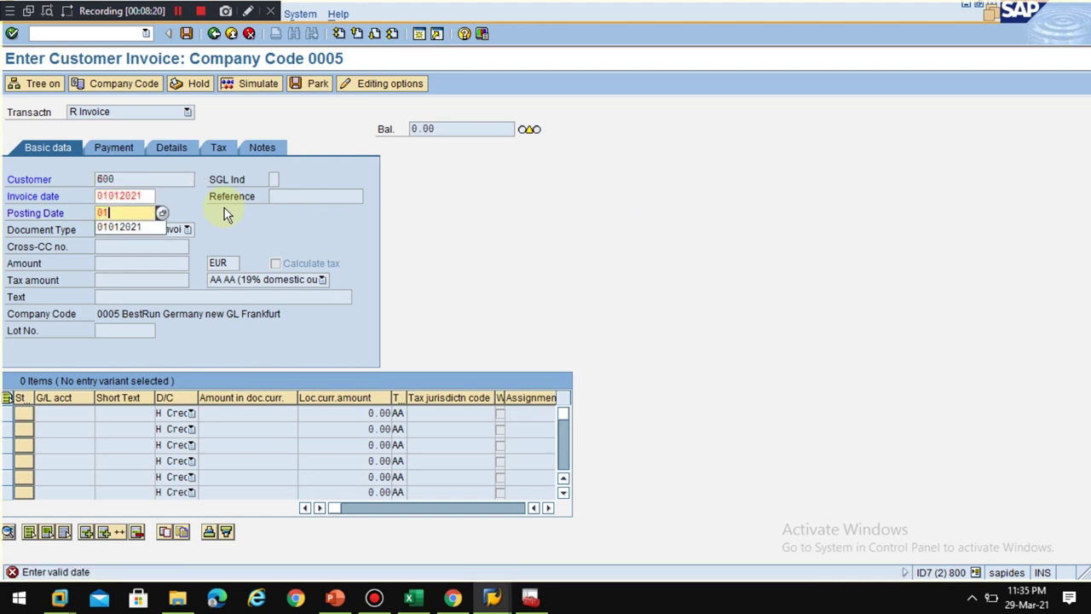
{"action": "type", "text": "012021"}
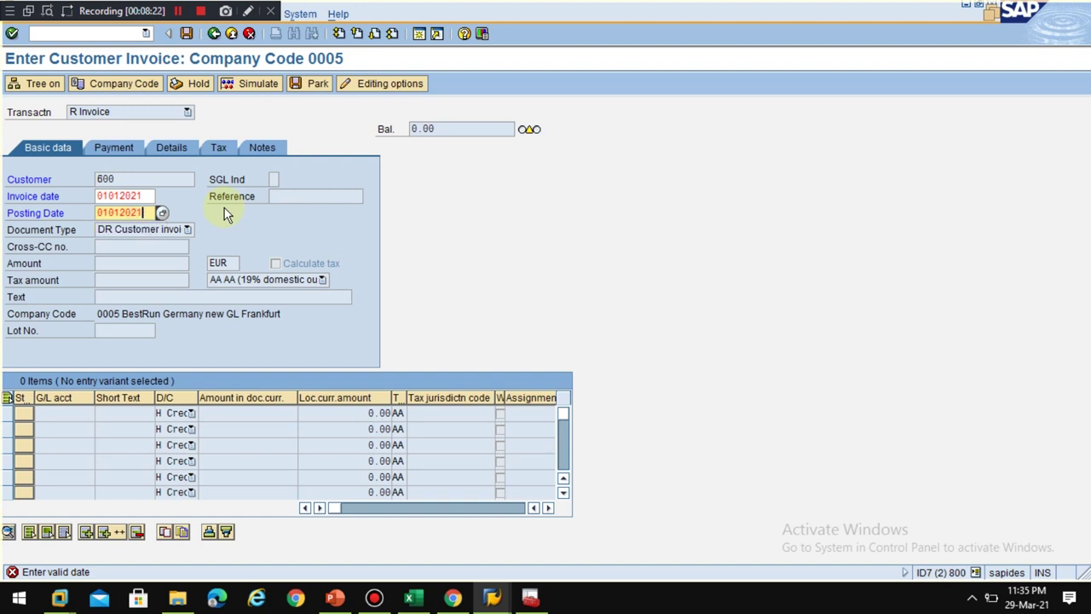
{"action": "key", "text": "Return"}
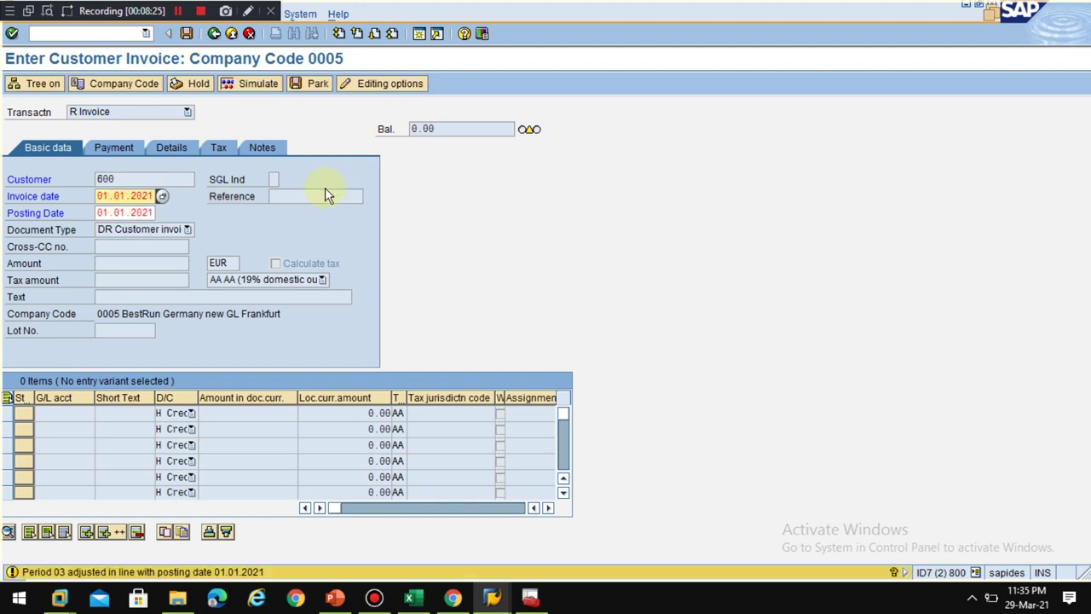
{"action": "key", "text": "Return"}
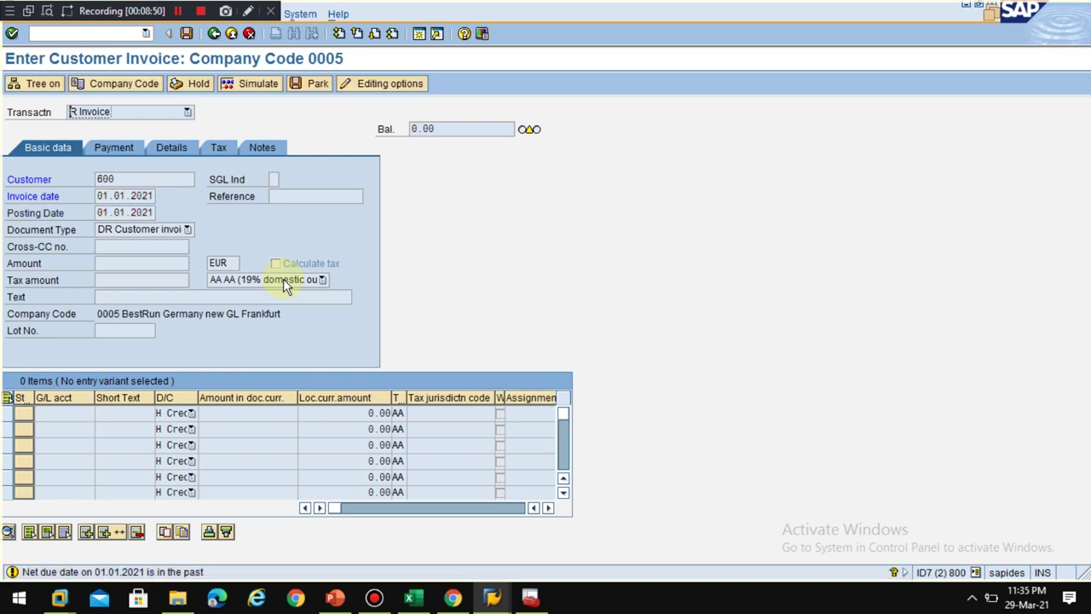
{"action": "key", "text": "Return"}
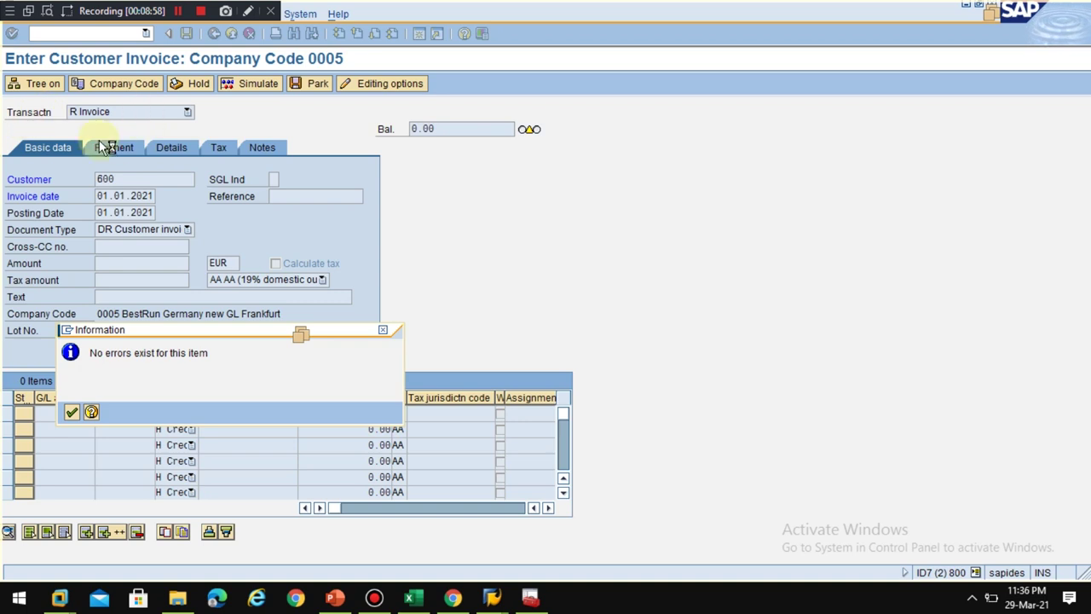
{"action": "left_click", "coordinate": [73, 410]}
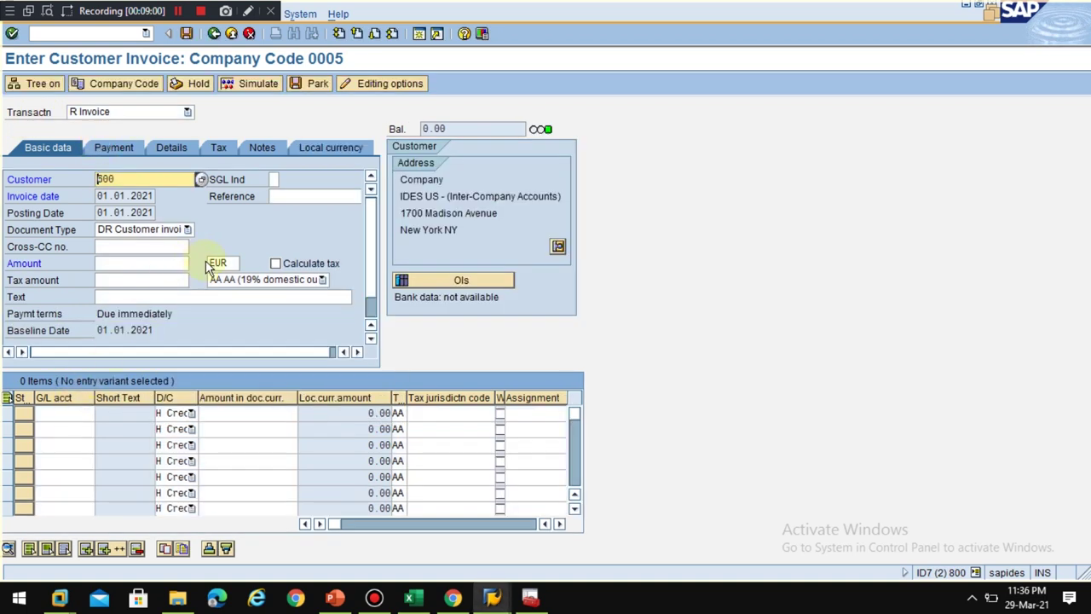
Set the invoice currency to USD, the tax code to 0O (Output tax 0%) and the amount to 1000.
{"action": "left_click", "coordinate": [173, 265]}
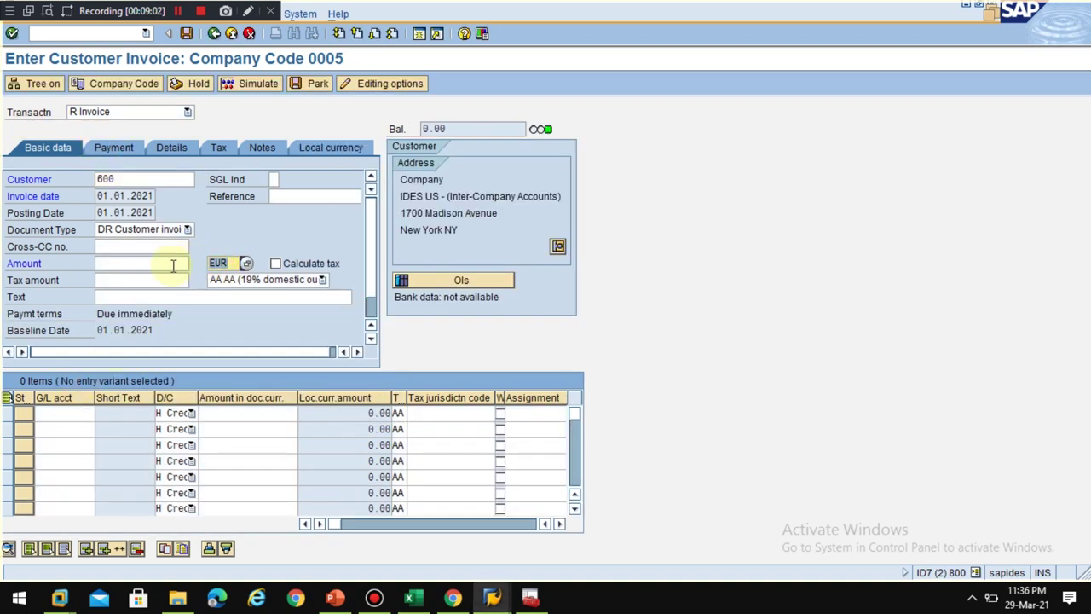
{"action": "type", "text": "usd"}
{"action": "left_click", "coordinate": [232, 282]}
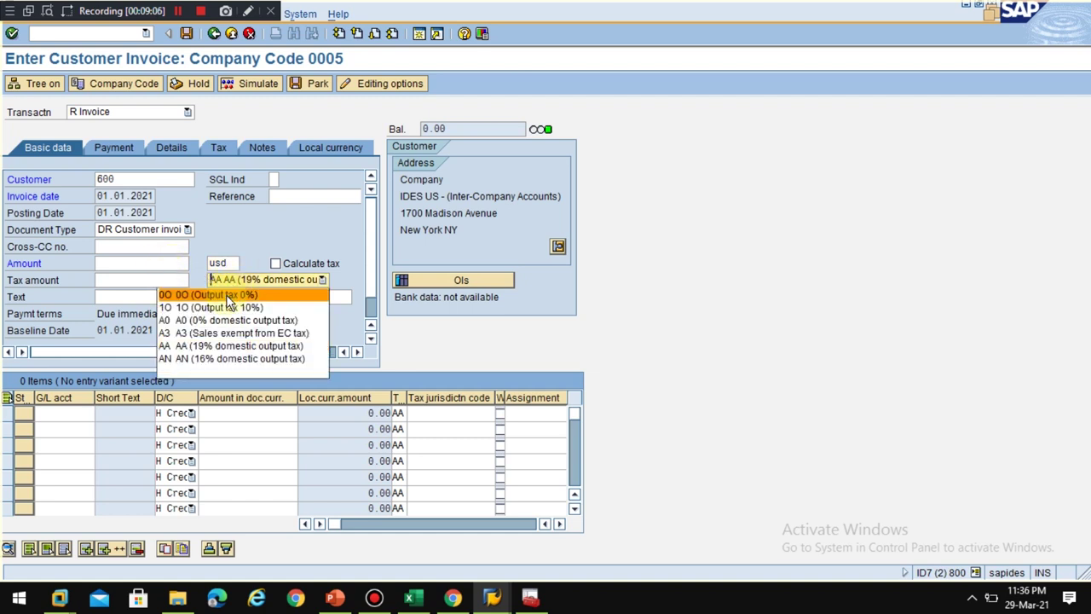
{"action": "left_click", "coordinate": [227, 296]}
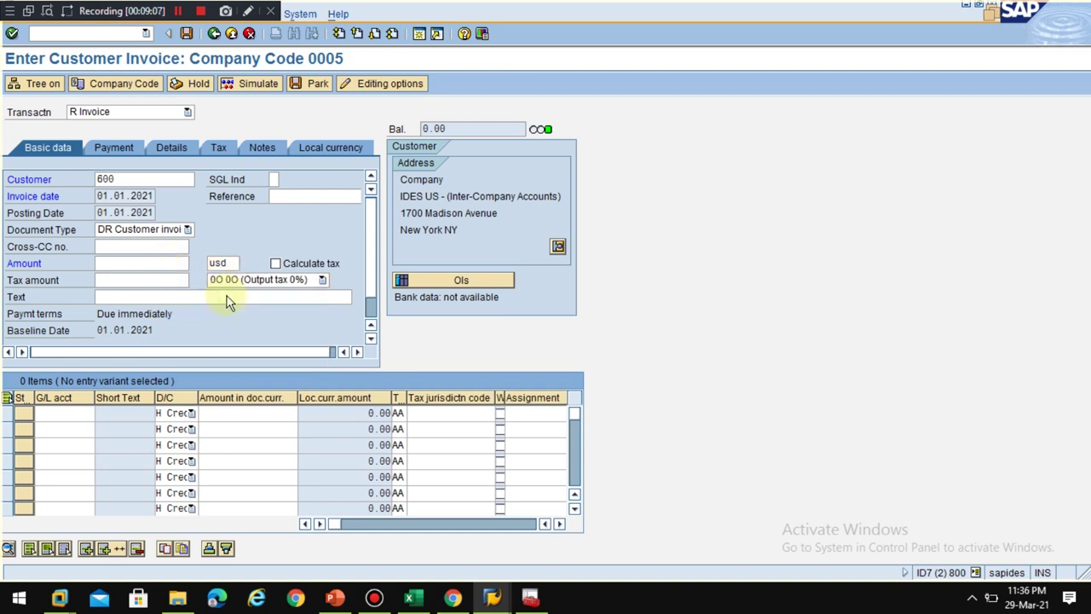
{"action": "left_click", "coordinate": [118, 264]}
{"action": "type", "text": "1000"}
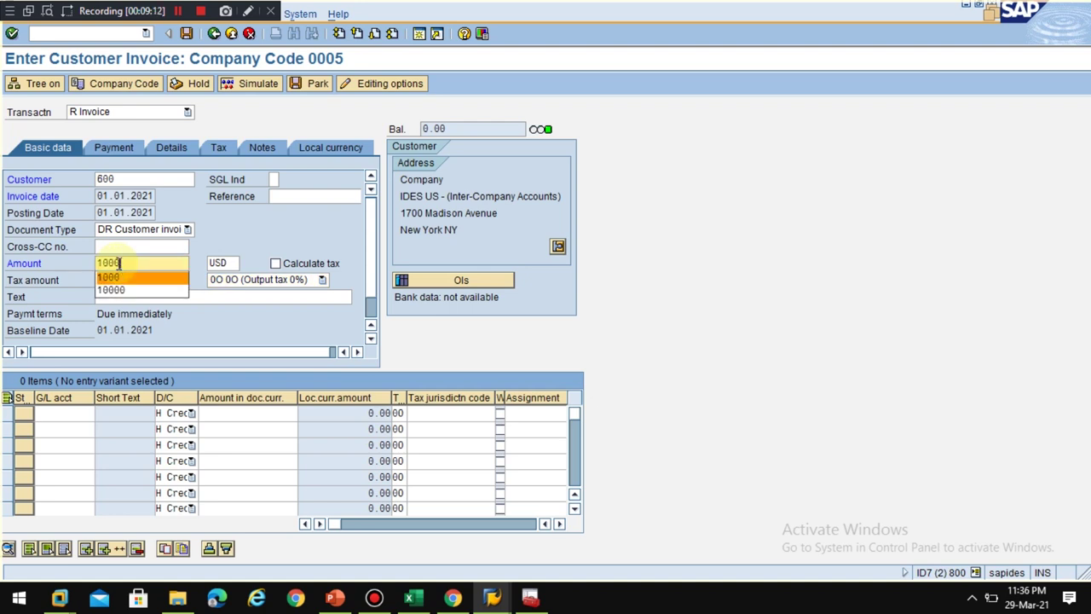
{"action": "left_click", "coordinate": [120, 271]}
Fill the first line item with the affiliated finished goods sales revenue G/L account and * as the document currency amount.
{"action": "left_click", "coordinate": [81, 413]}
{"action": "type", "text": "802000"}
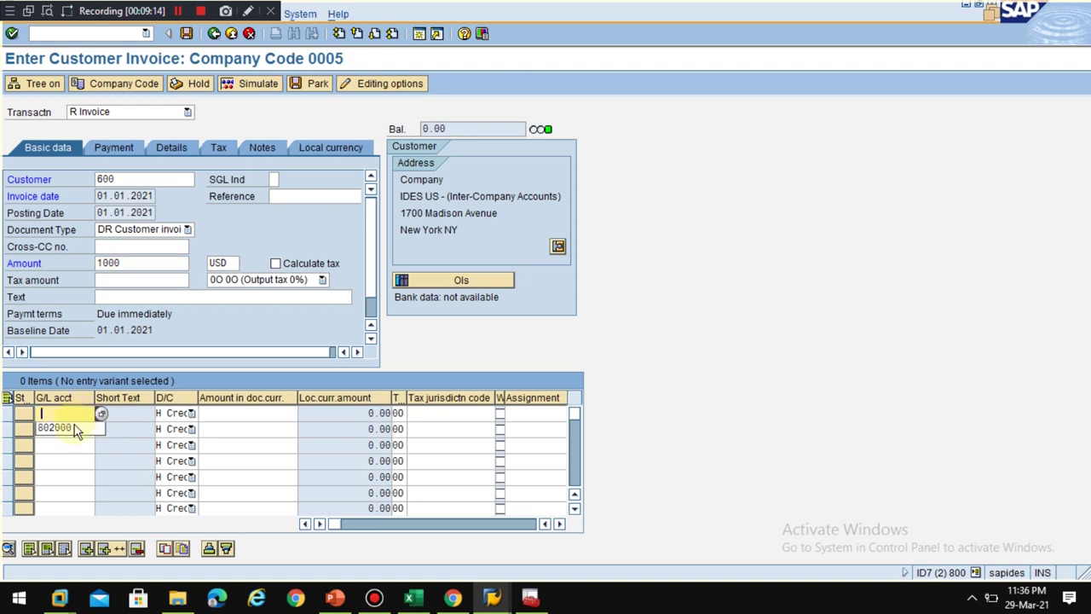
{"action": "left_click", "coordinate": [226, 413]}
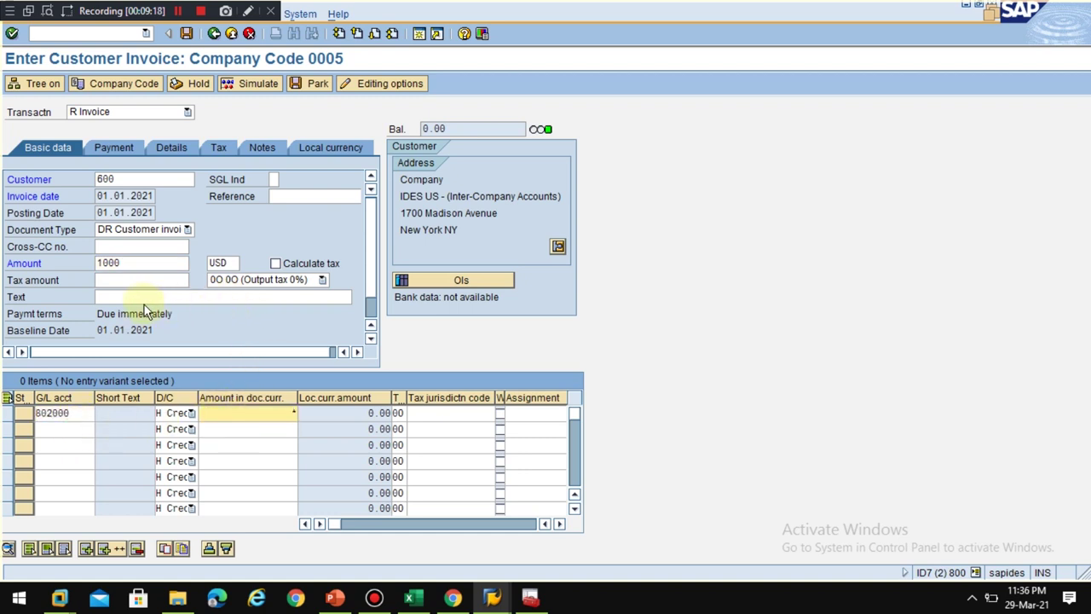
Enter 100106 as the invoice reference.
{"action": "left_click", "coordinate": [290, 195]}
{"action": "type", "text": "1"}
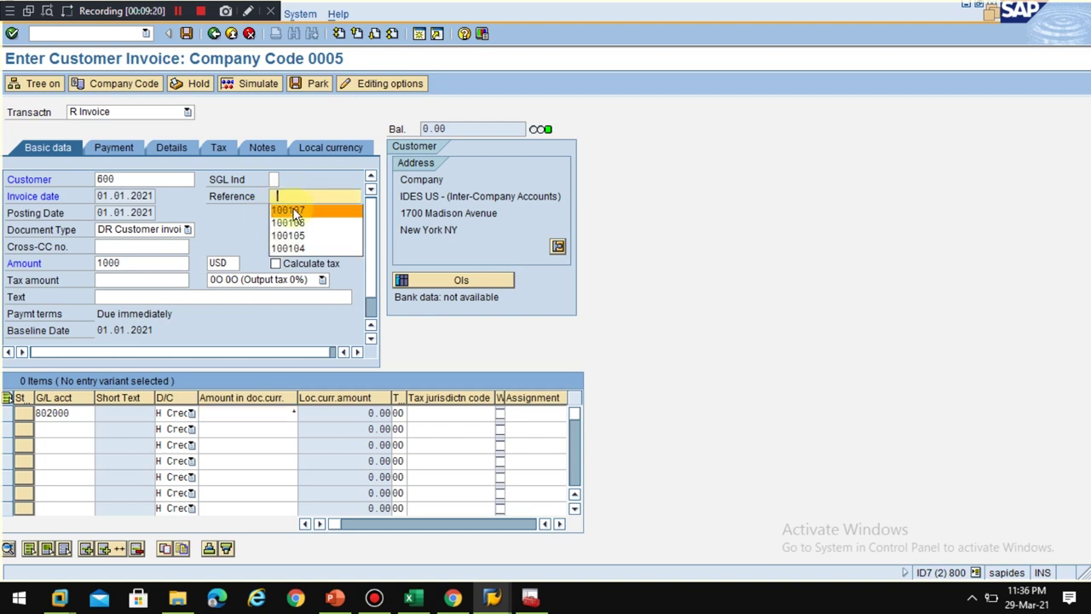
{"action": "left_click", "coordinate": [294, 212]}
{"action": "key", "text": "BackSpace"}
{"action": "type", "text": "6"}
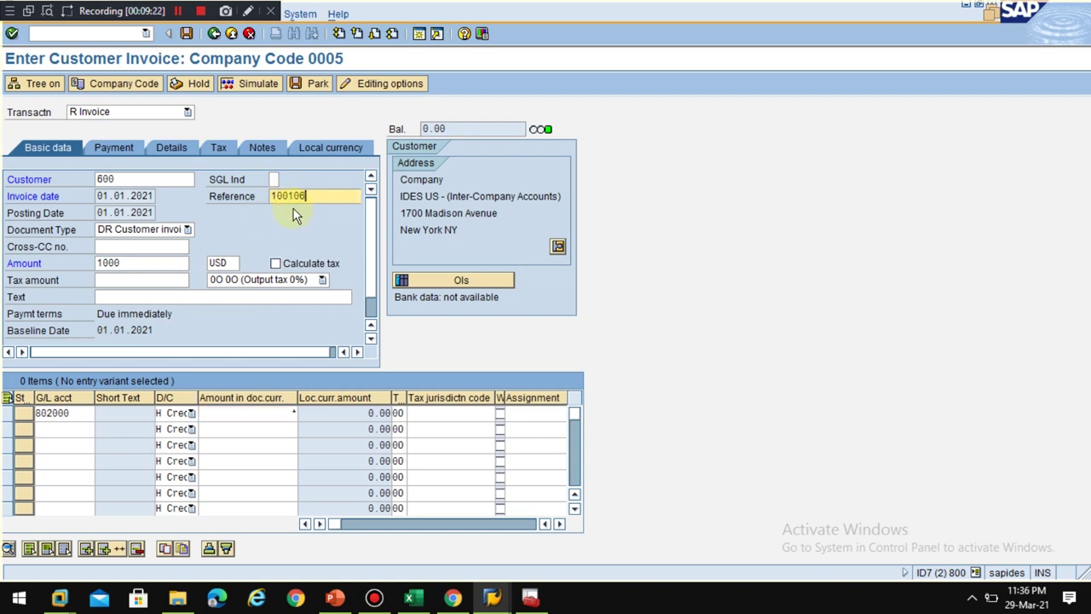
Open the G/L line item's coding block and assign profit center NGL_3010 and segment CONS.
{"action": "left_click", "coordinate": [54, 414]}
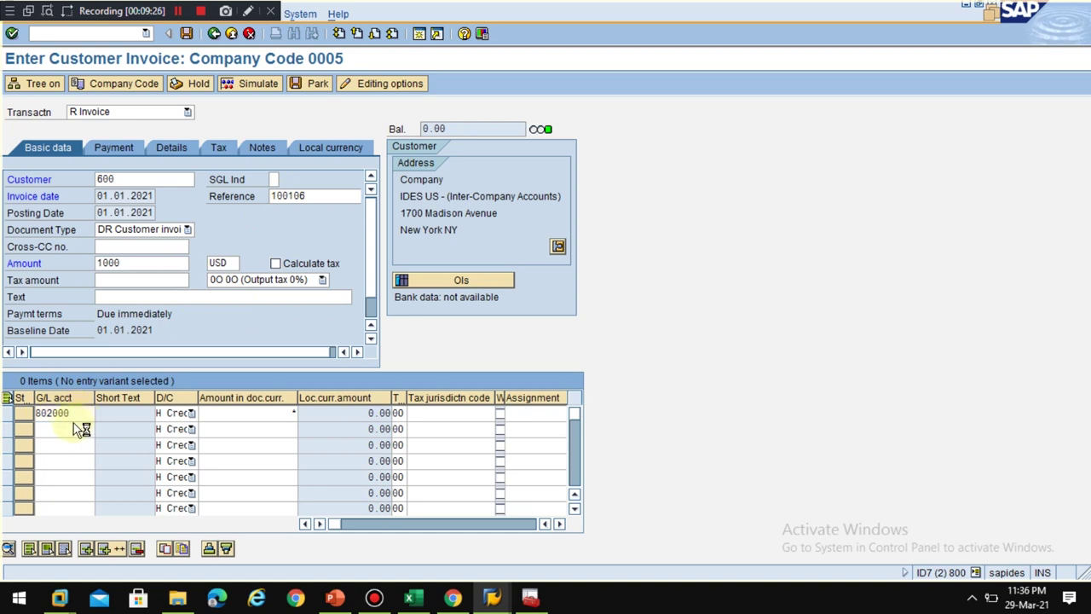
{"action": "key", "text": "Return"}
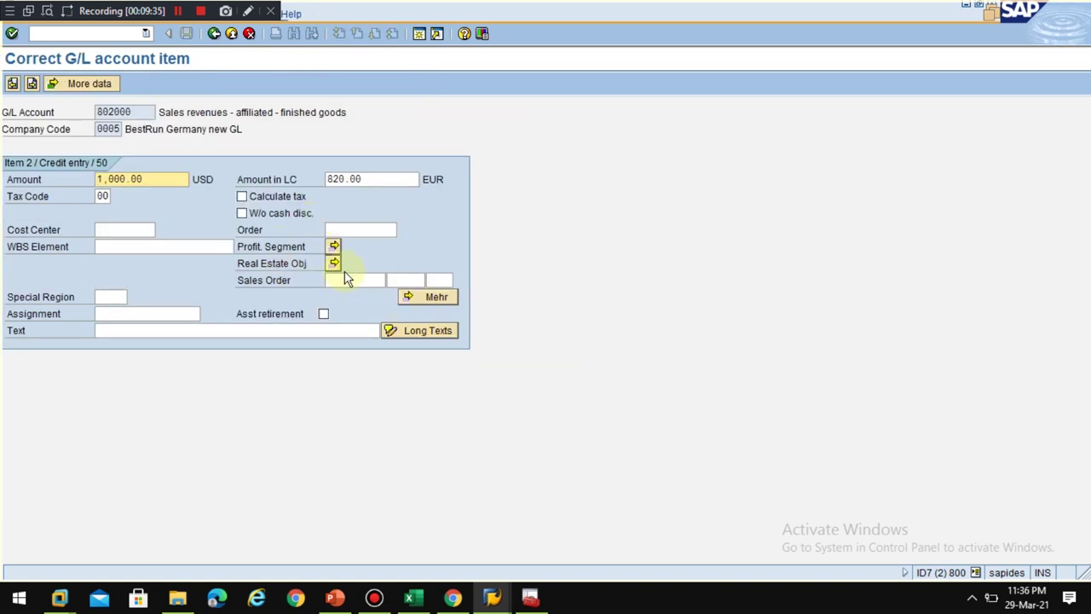
{"action": "left_click", "coordinate": [423, 300]}
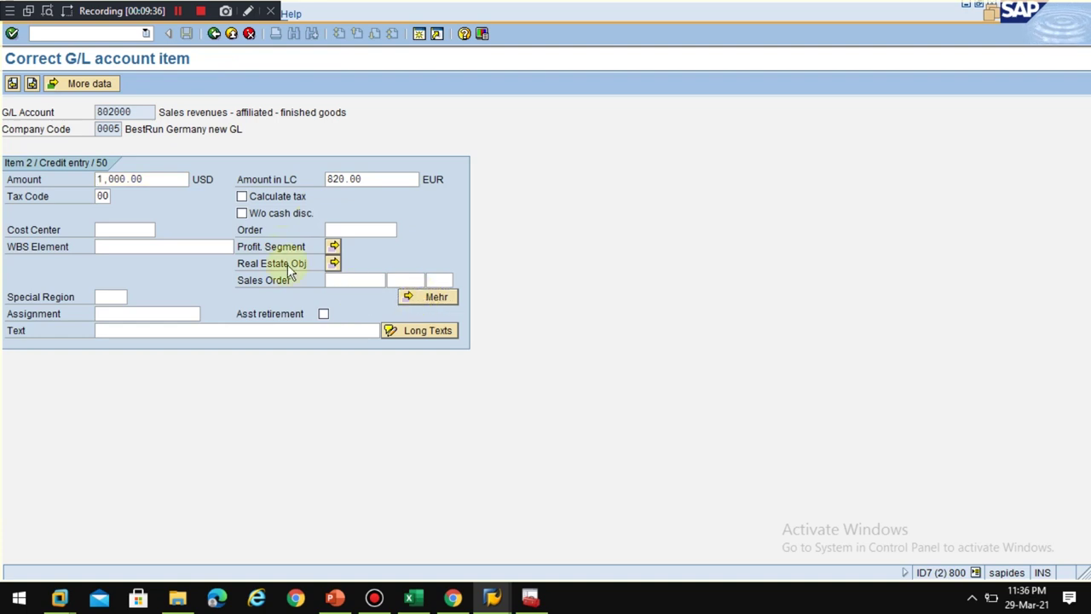
{"action": "left_click", "coordinate": [117, 268]}
{"action": "left_click", "coordinate": [117, 270]}
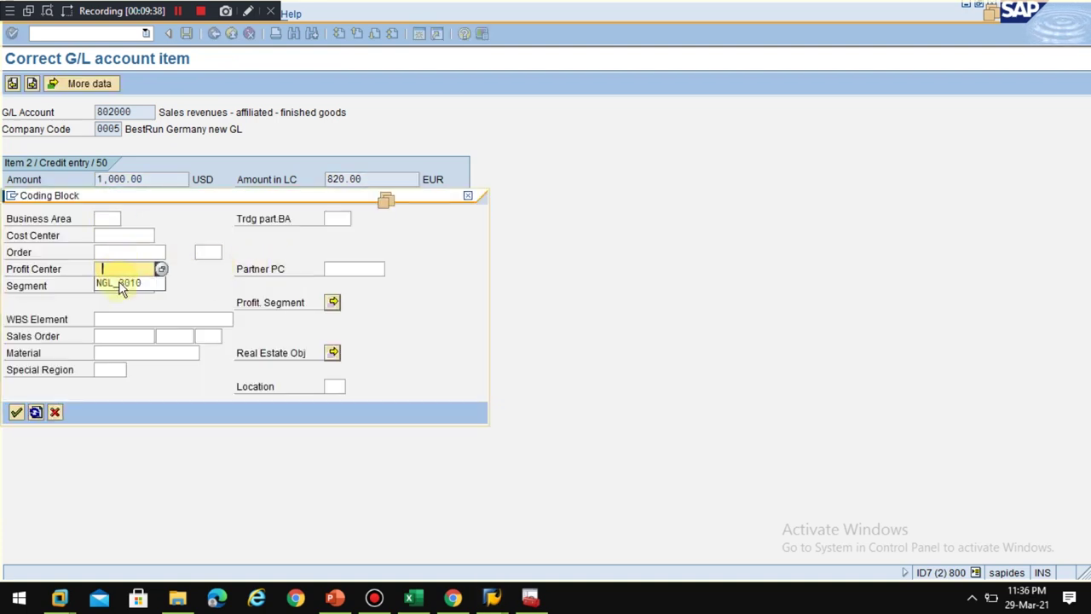
{"action": "left_click", "coordinate": [120, 283]}
{"action": "left_click", "coordinate": [122, 296]}
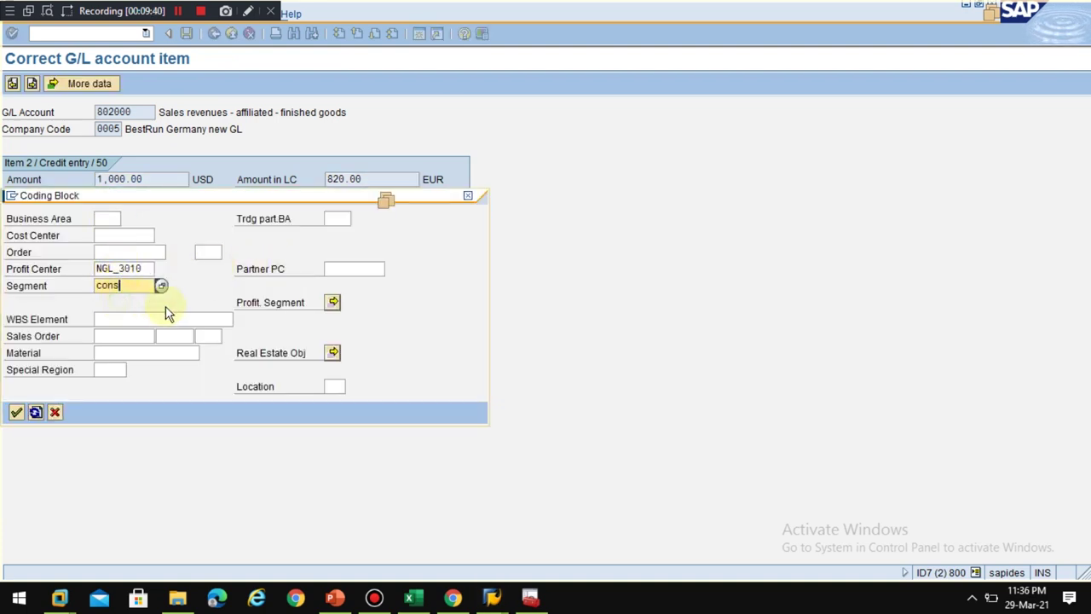
Derive the line item's profitability segment with blank characteristics, accept the assignment and confirm the coding block.
{"action": "left_click", "coordinate": [333, 303]}
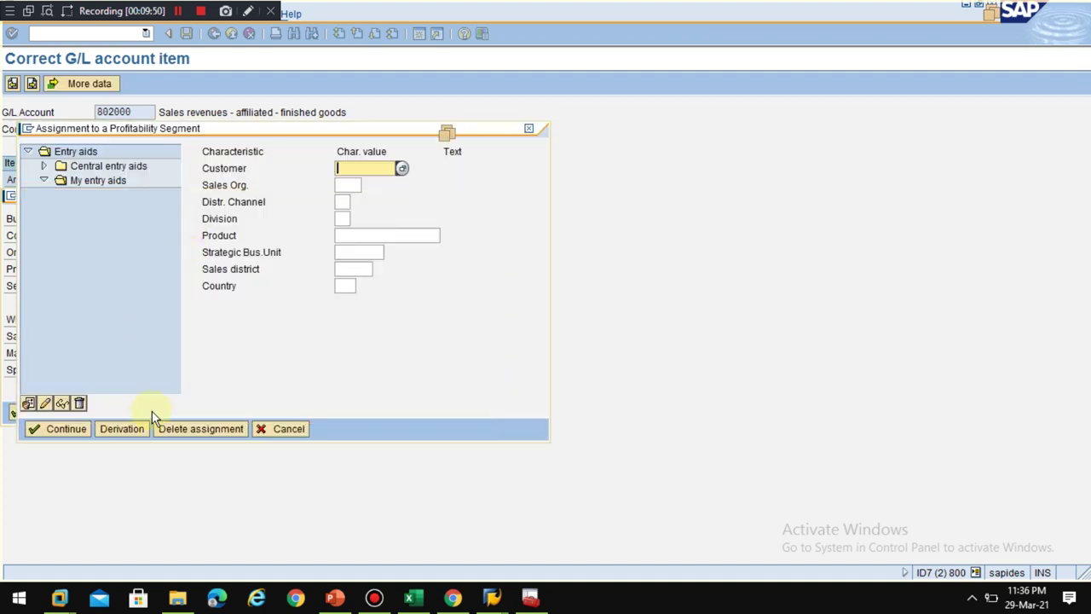
{"action": "left_click", "coordinate": [128, 428]}
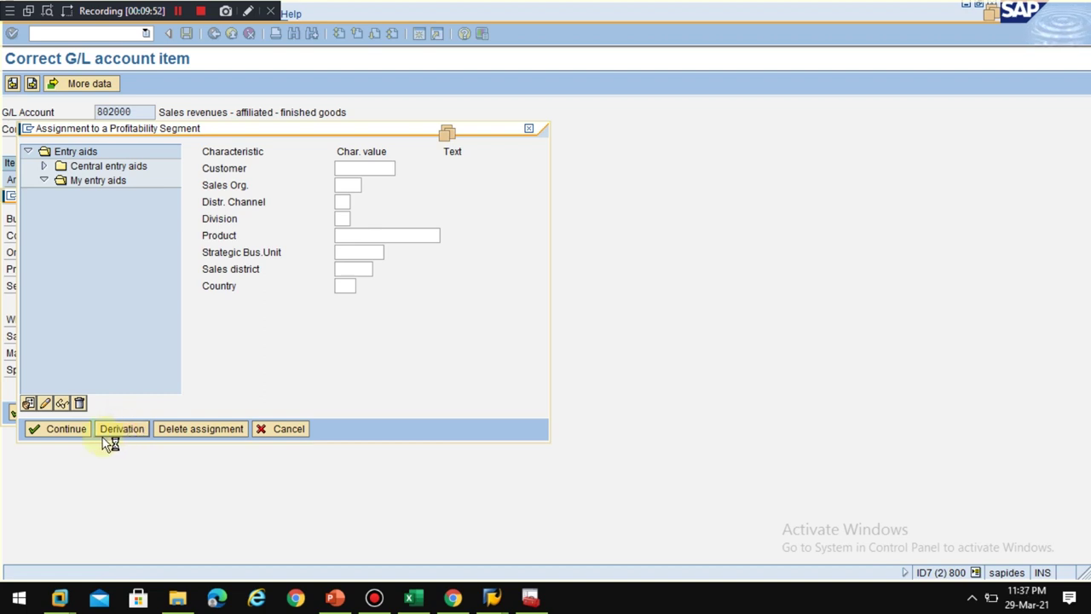
{"action": "left_click", "coordinate": [66, 430]}
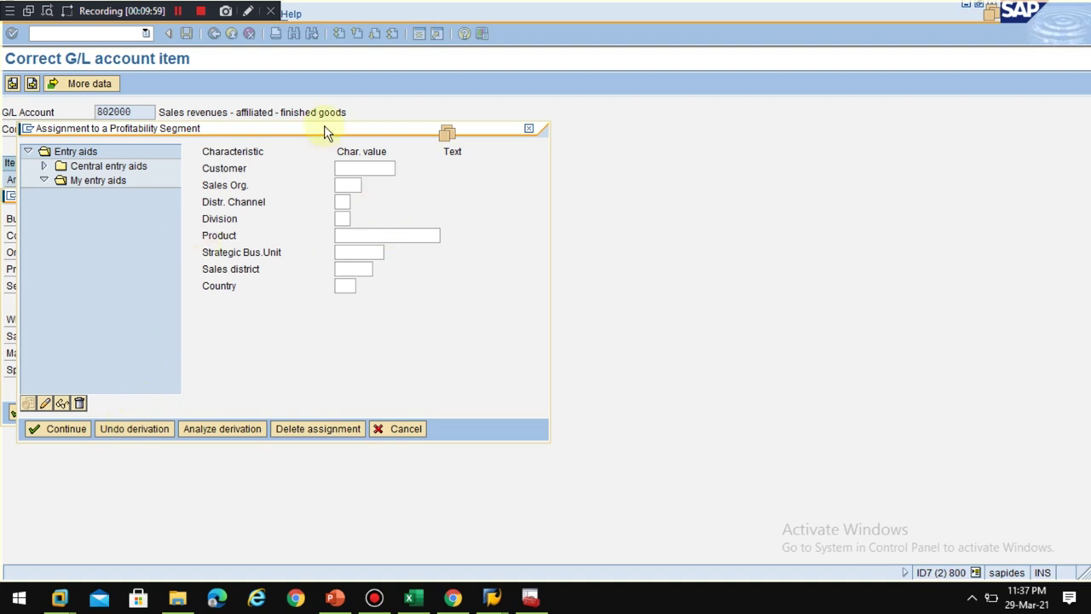
{"action": "left_click_drag", "start_coordinate": [324, 132], "coordinate": [745, 136]}
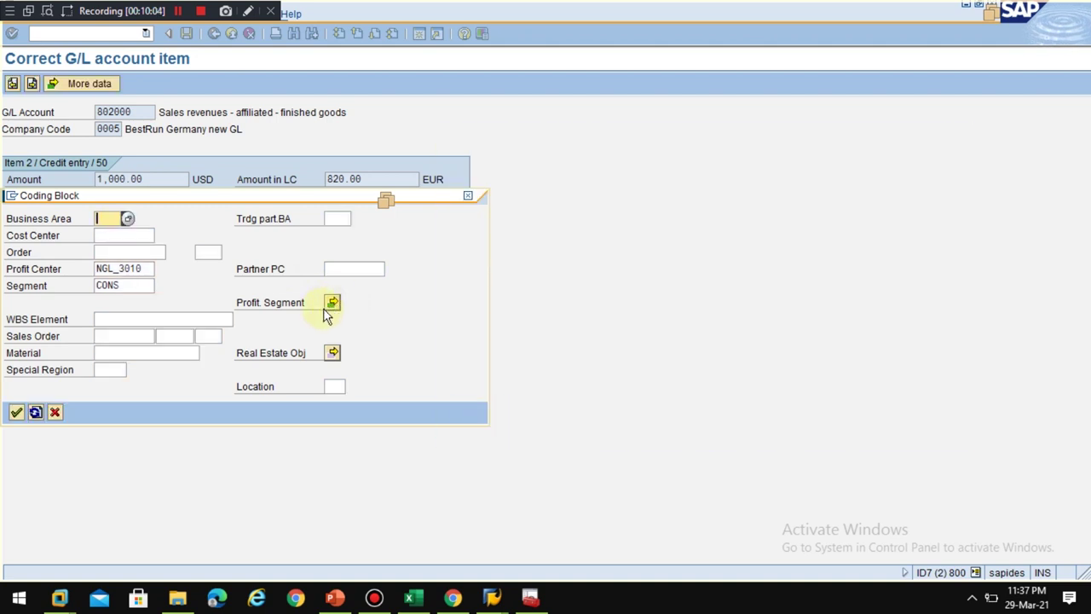
{"action": "left_click", "coordinate": [16, 413]}
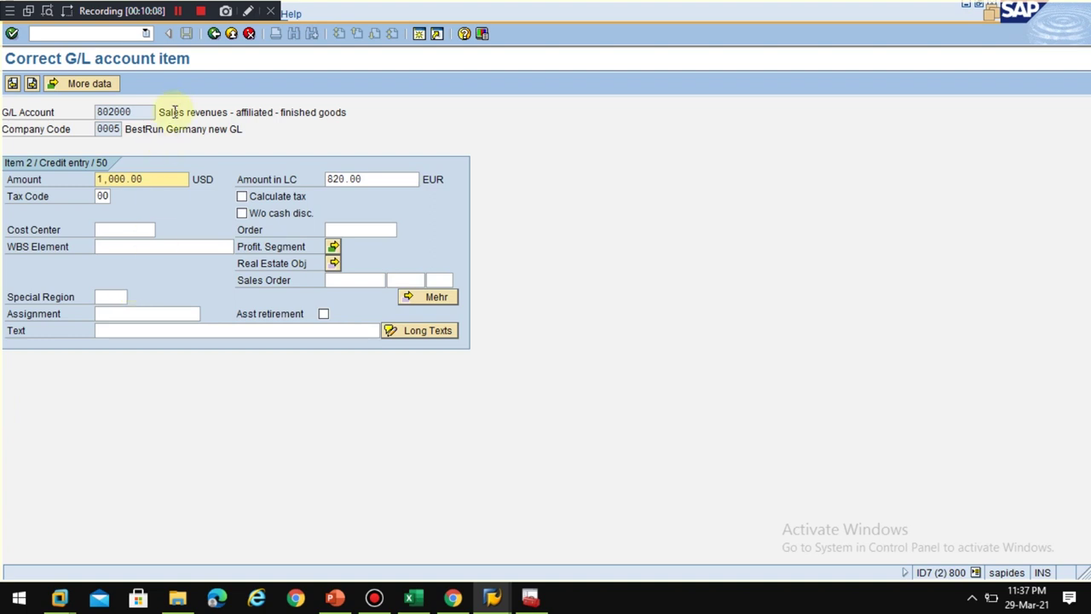
Return to the customer invoice, simulate it and add the Amount in LC column to the document overview layout.
{"action": "left_click", "coordinate": [218, 38]}
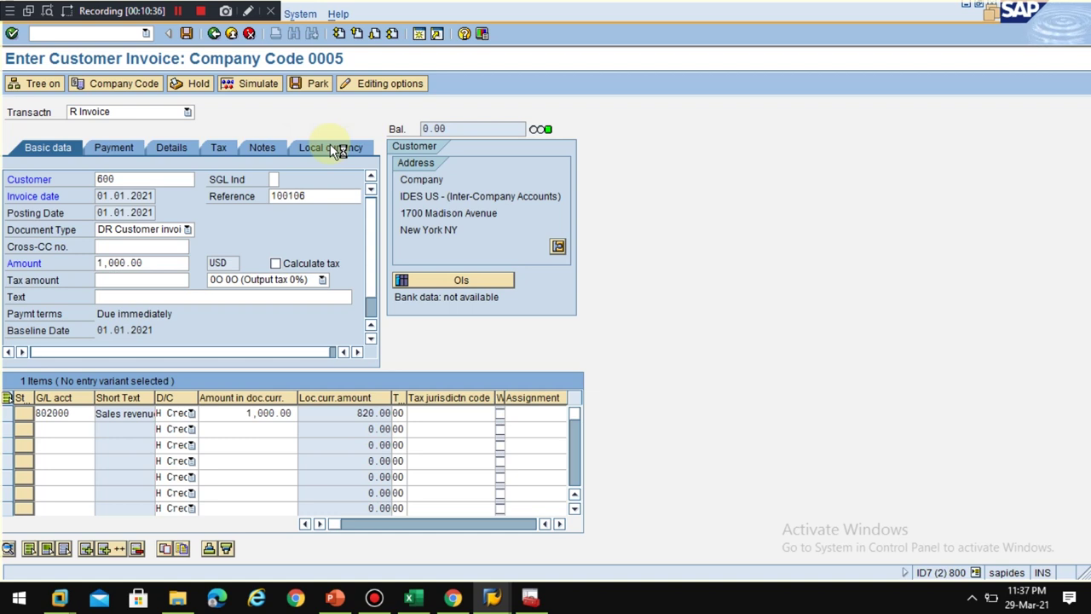
{"action": "key", "text": "shift+F6"}
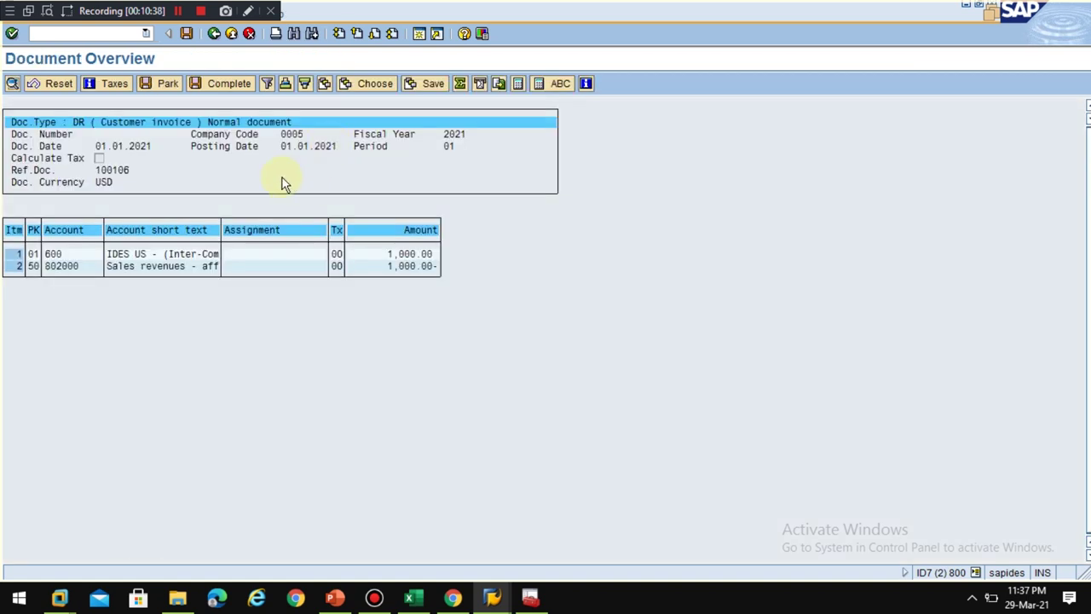
{"action": "left_click", "coordinate": [326, 82]}
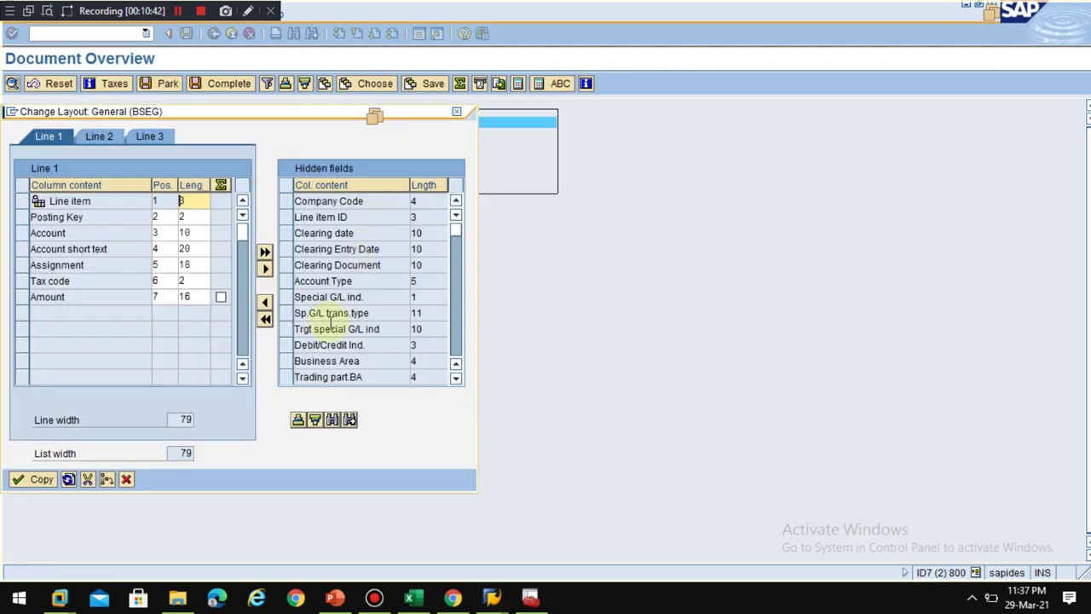
{"action": "left_click", "coordinate": [300, 420]}
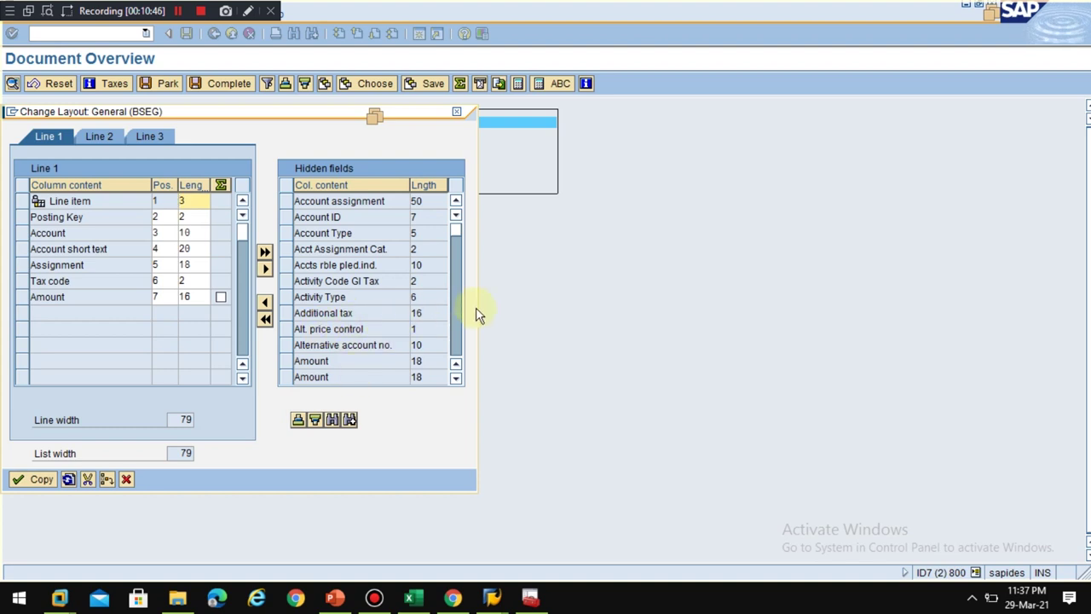
{"action": "left_click", "coordinate": [458, 341]}
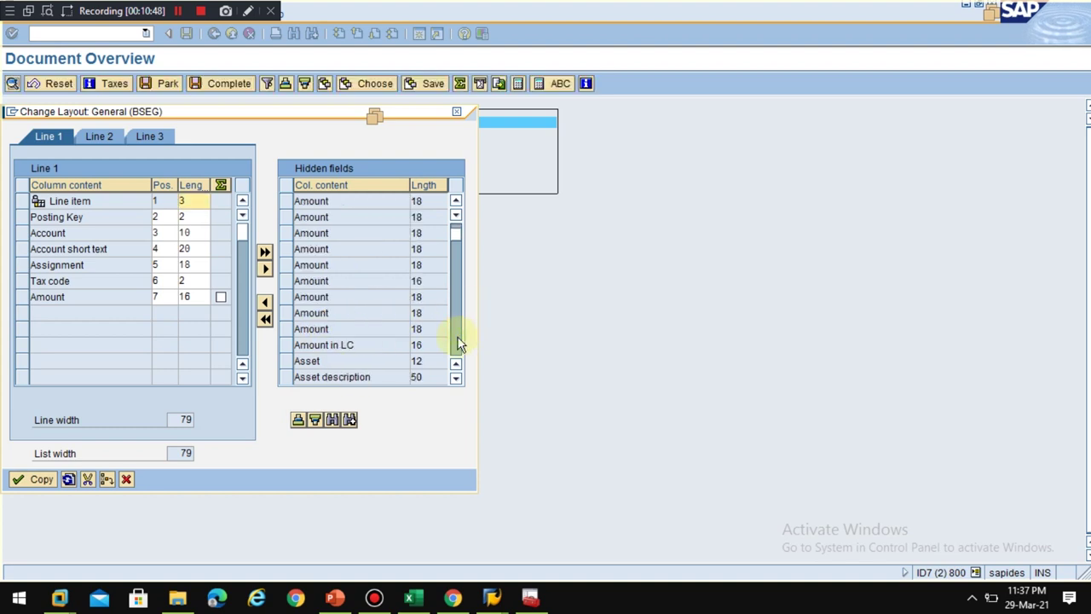
{"action": "left_click", "coordinate": [286, 344]}
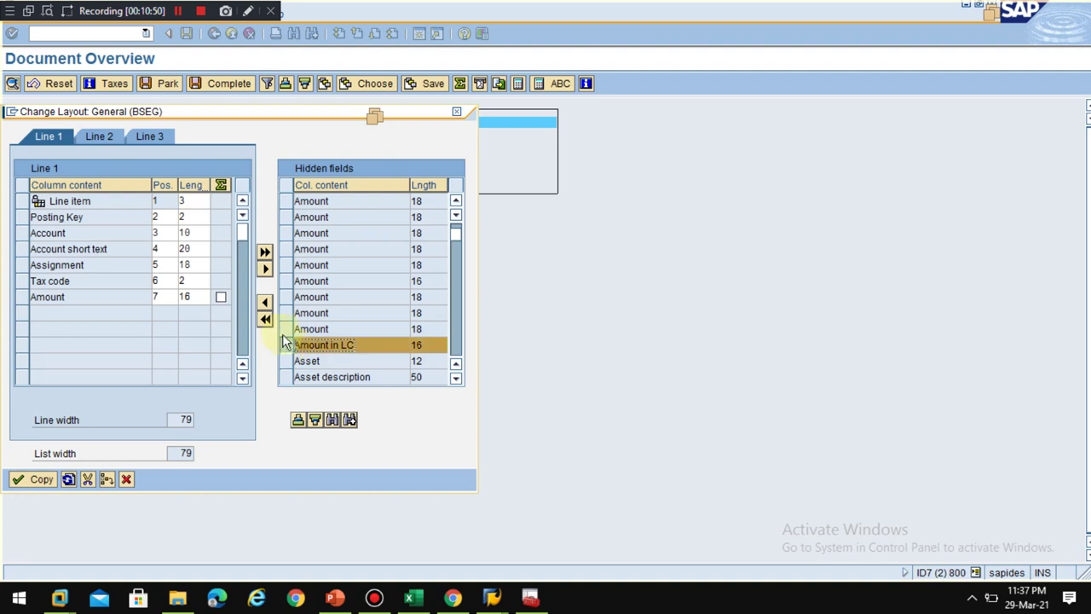
{"action": "left_click", "coordinate": [265, 305]}
{"action": "left_click", "coordinate": [41, 479]}
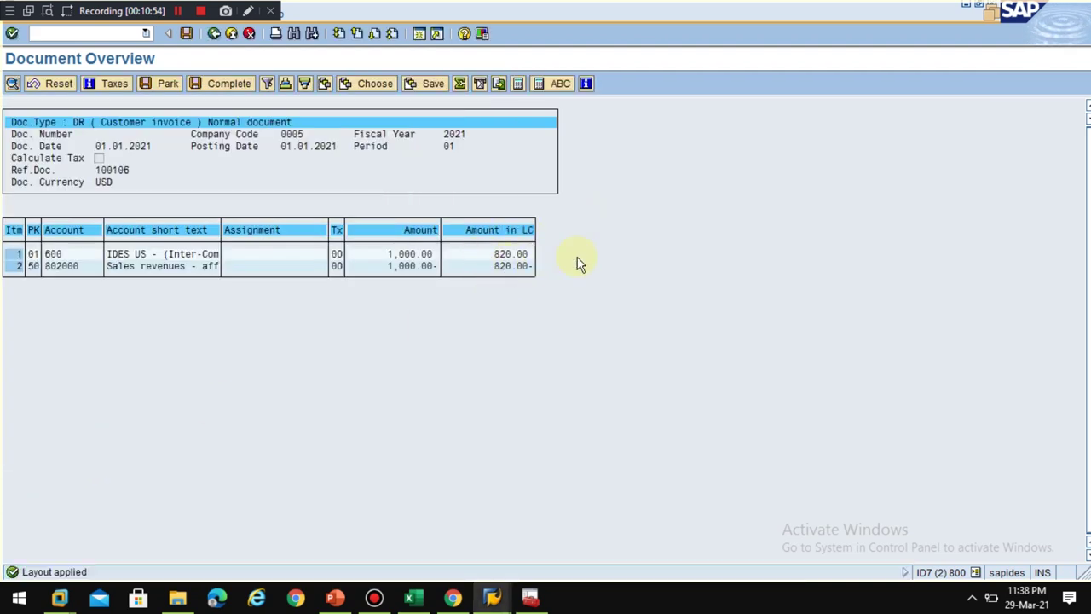
Switch to the Excel exchange rate sheet, apply the comma number style to columns I and J, and return to SAP.
{"action": "left_click", "coordinate": [412, 595]}
{"action": "left_click", "coordinate": [626, 234]}
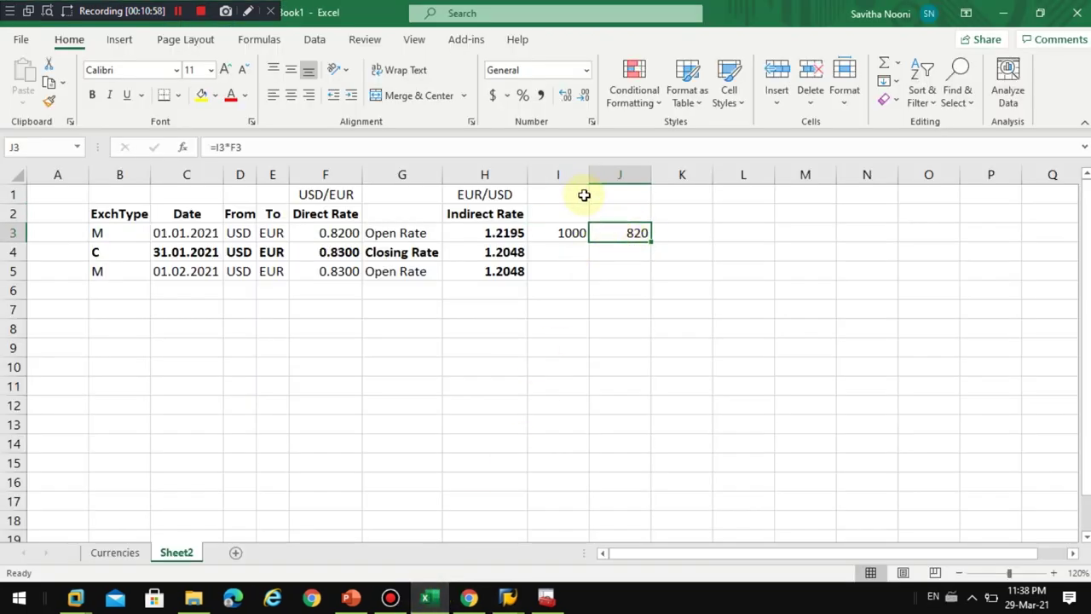
{"action": "left_click_drag", "start_coordinate": [570, 176], "coordinate": [607, 175]}
{"action": "left_click", "coordinate": [540, 95]}
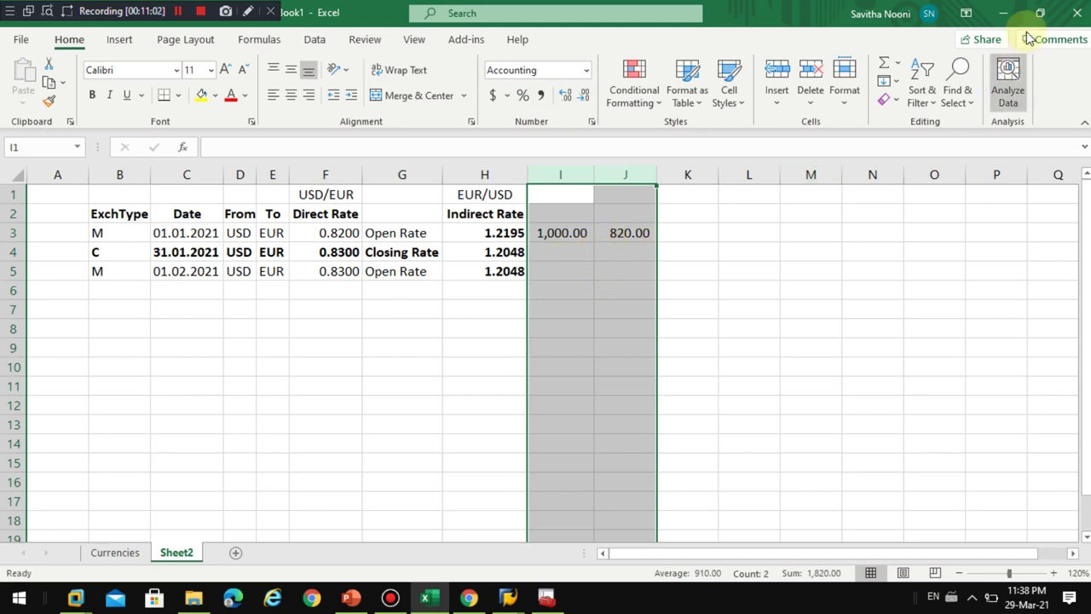
{"action": "left_click", "coordinate": [1003, 13]}
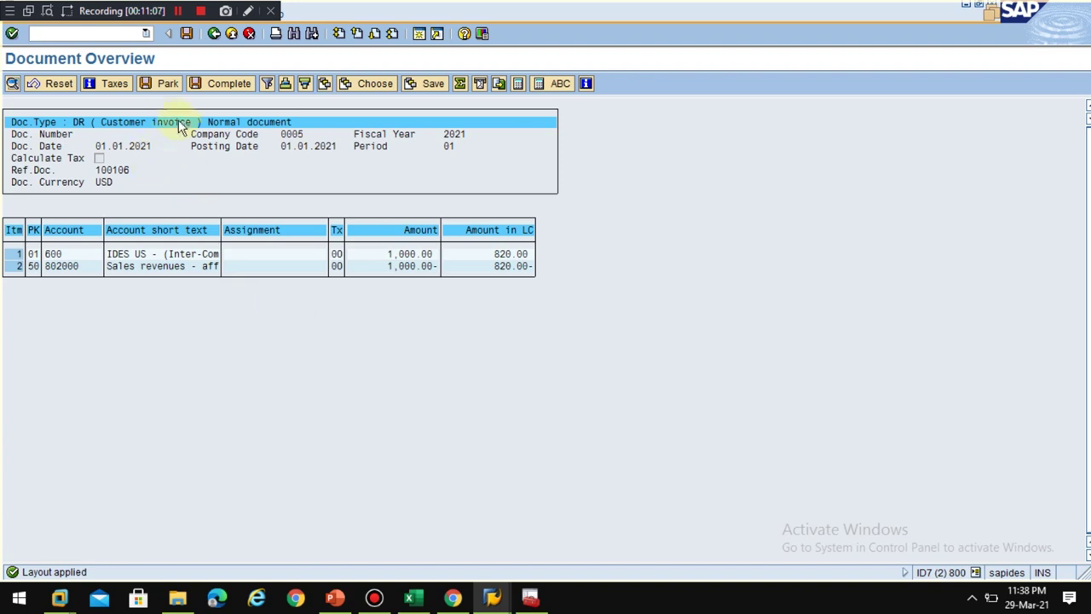
Leave the simulation, accepting deletion of automatic line items, and examine the invoice's local currency amounts, translation date and exchange rate.
{"action": "left_click", "coordinate": [216, 34]}
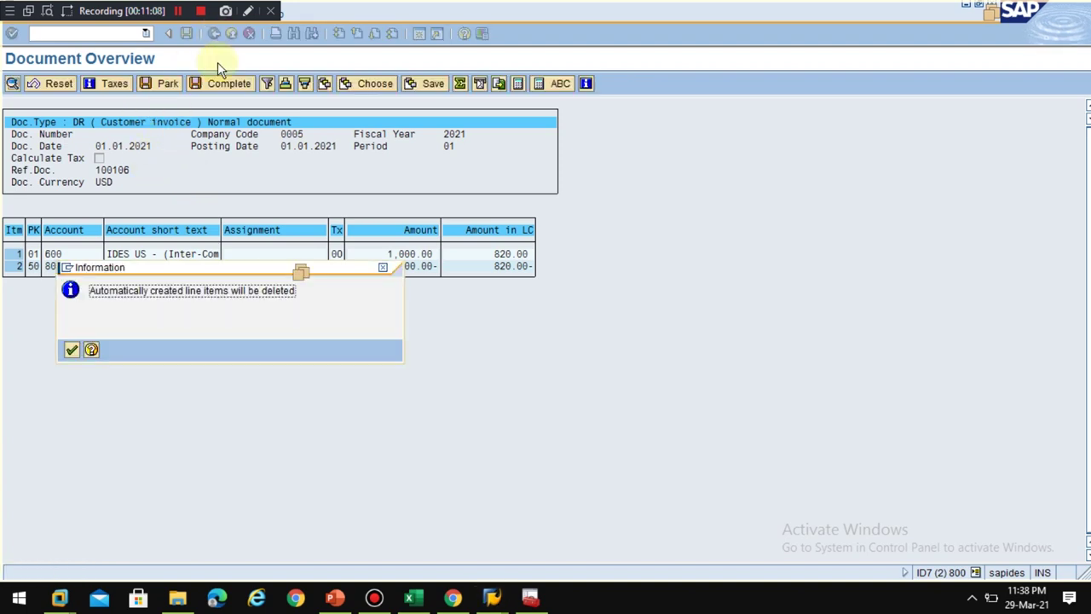
{"action": "left_click", "coordinate": [75, 350]}
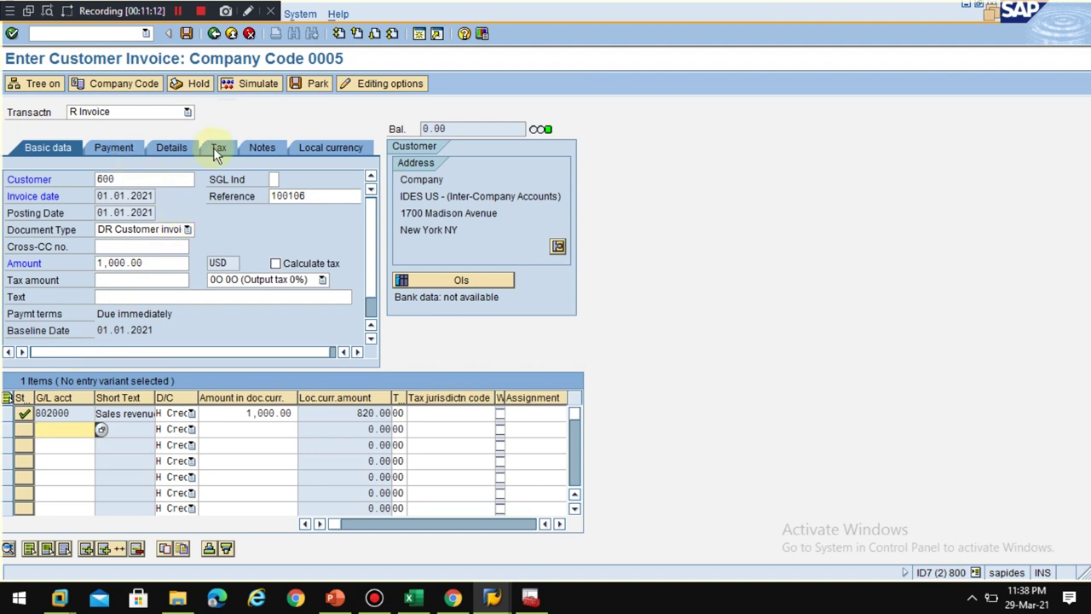
{"action": "left_click", "coordinate": [308, 149]}
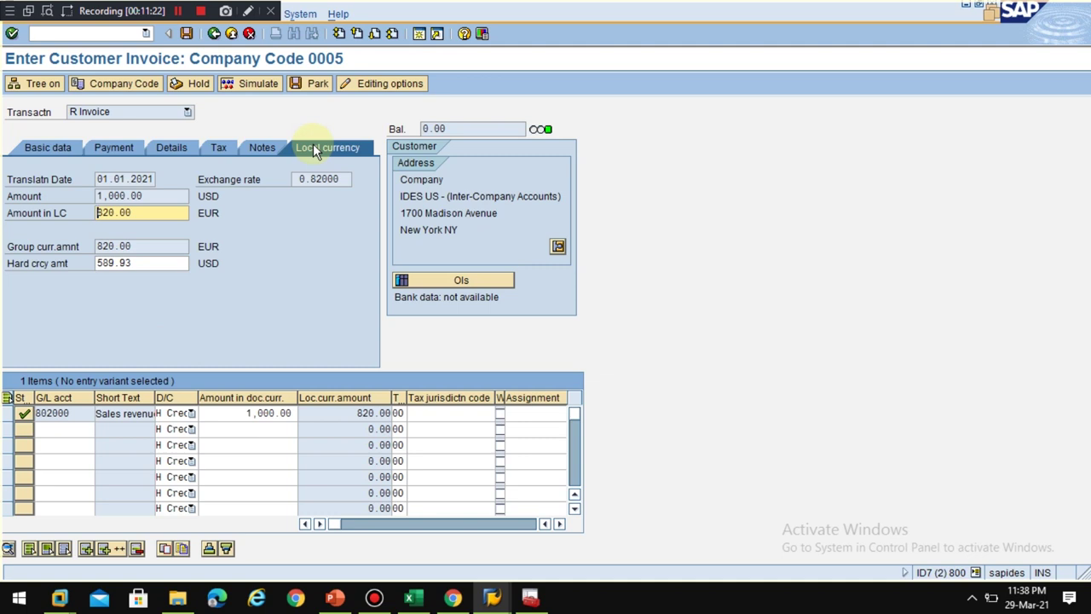
{"action": "left_click", "coordinate": [143, 213]}
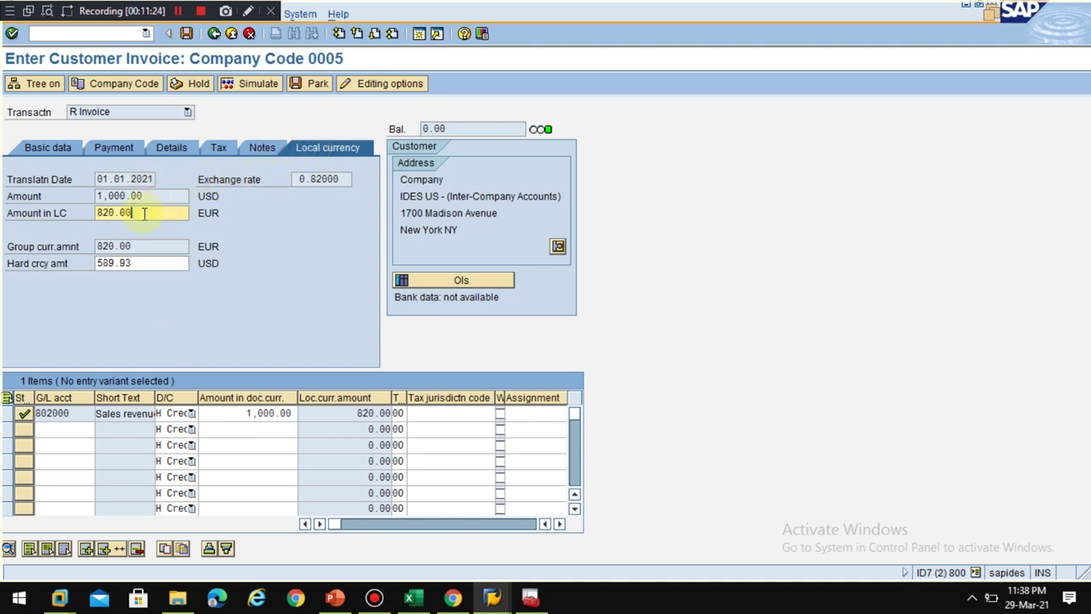
{"action": "left_click_drag", "start_coordinate": [95, 179], "coordinate": [342, 179]}
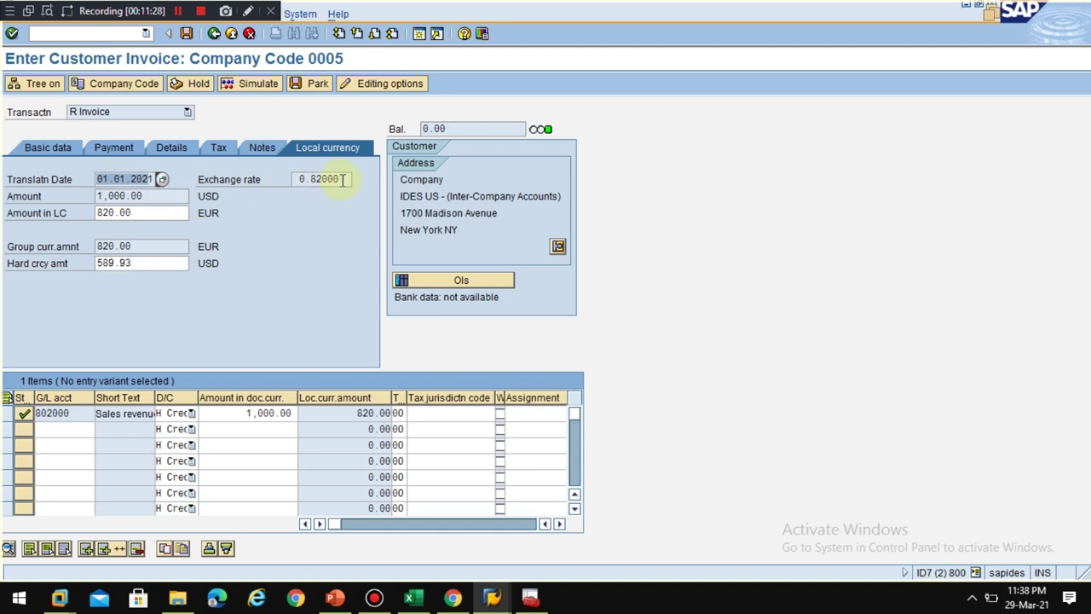
{"action": "left_click", "coordinate": [247, 11]}
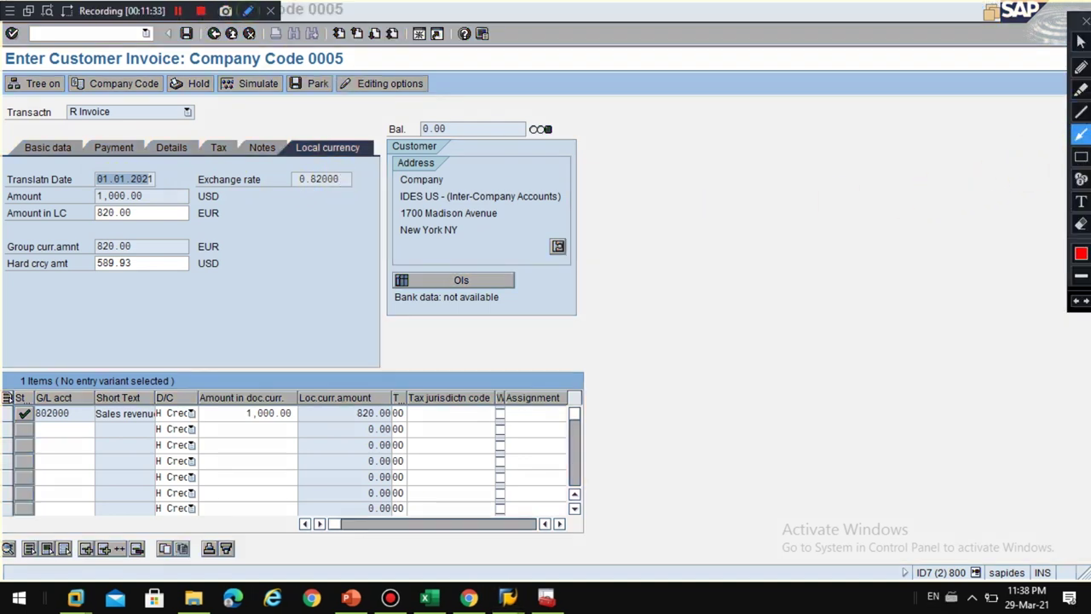
{"action": "left_click", "coordinate": [1081, 157]}
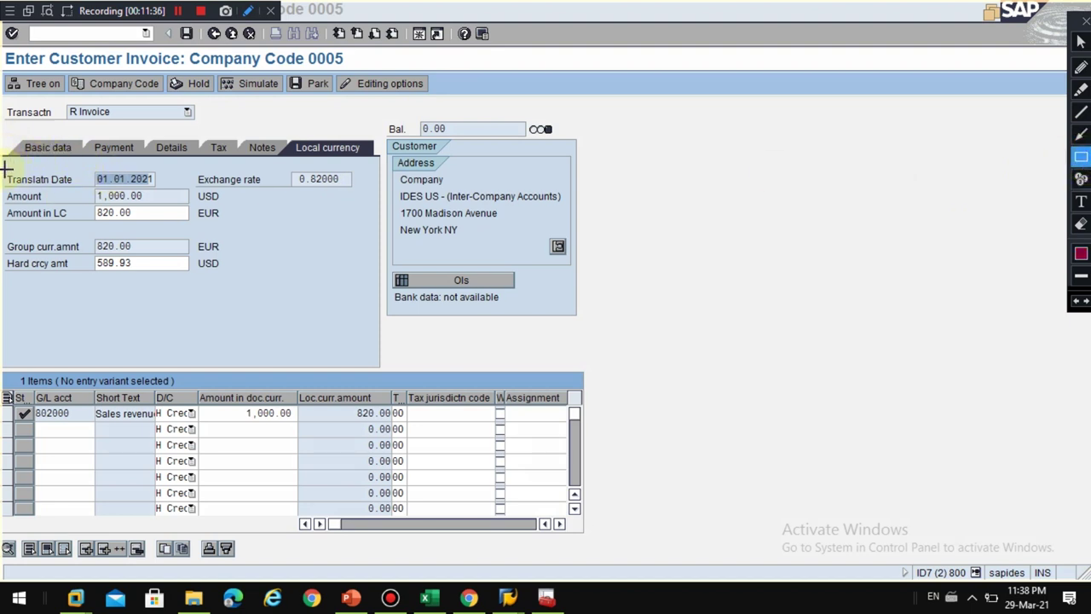
{"action": "mouse_move", "coordinate": [5, 169]}
{"action": "left_mouse_down"}
{"action": "mouse_move", "coordinate": [178, 208]}
{"action": "mouse_move", "coordinate": [317, 213]}
{"action": "mouse_move", "coordinate": [353, 228]}
{"action": "mouse_move", "coordinate": [355, 277]}
{"action": "left_mouse_up"}
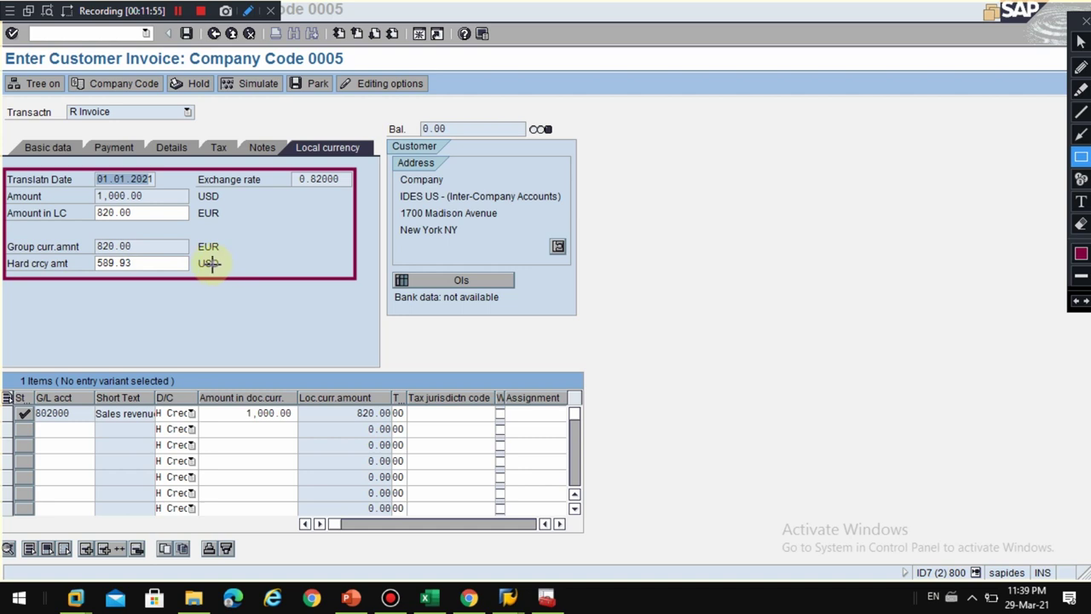
{"action": "left_click", "coordinate": [1081, 135]}
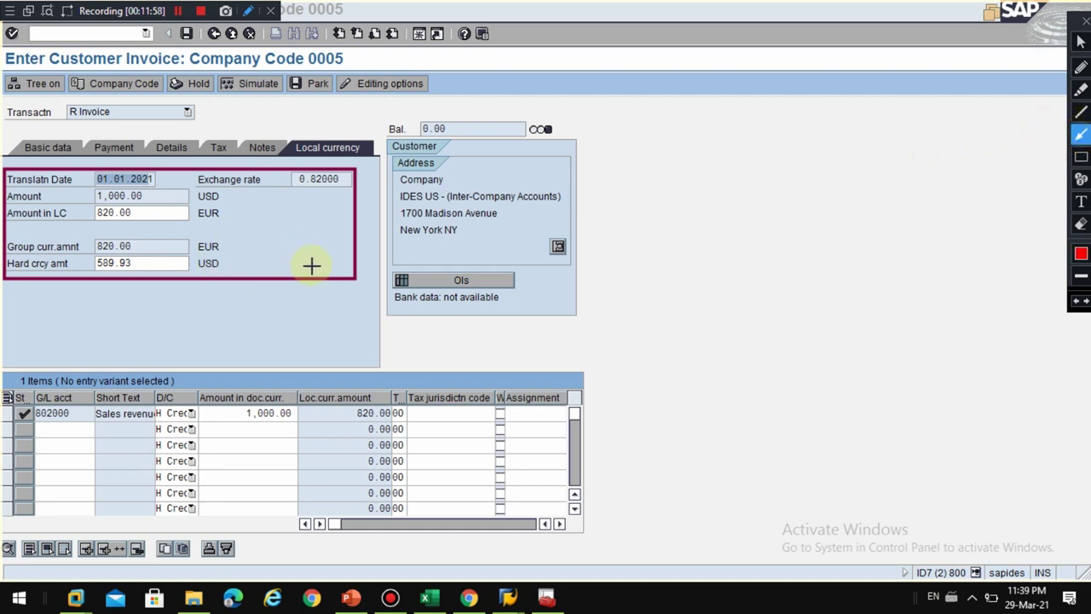
{"action": "left_click_drag", "start_coordinate": [312, 264], "coordinate": [228, 265]}
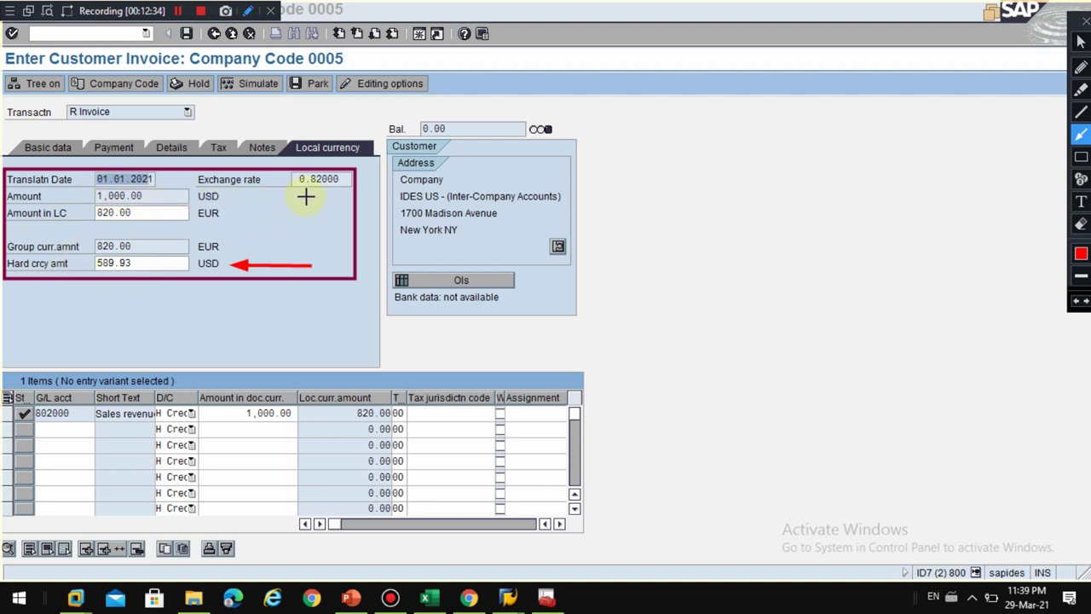
{"action": "left_click_drag", "start_coordinate": [305, 195], "coordinate": [226, 195]}
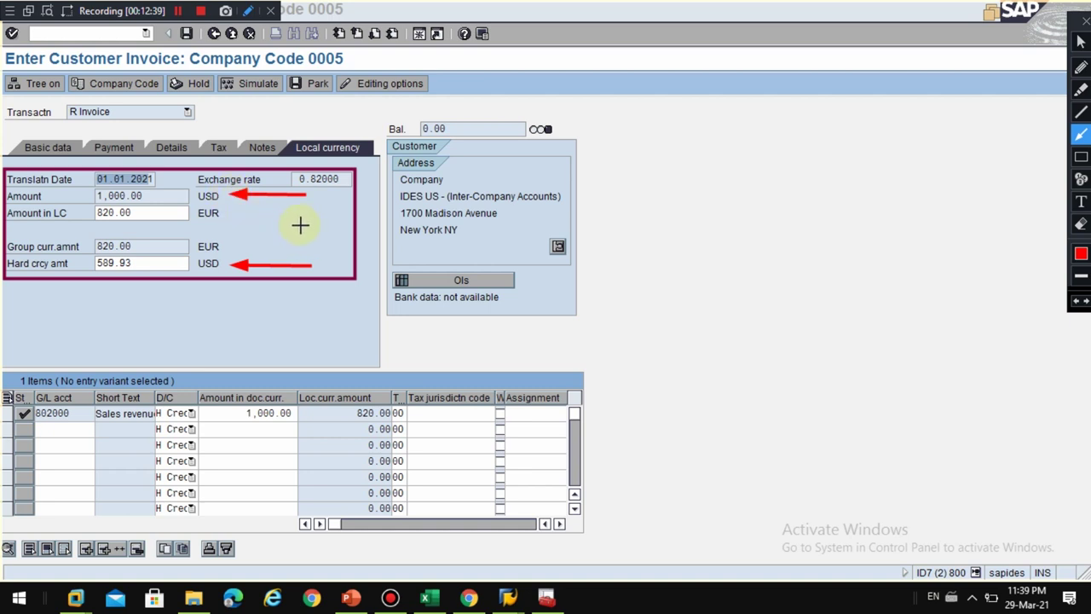
{"action": "left_click_drag", "start_coordinate": [307, 213], "coordinate": [236, 212]}
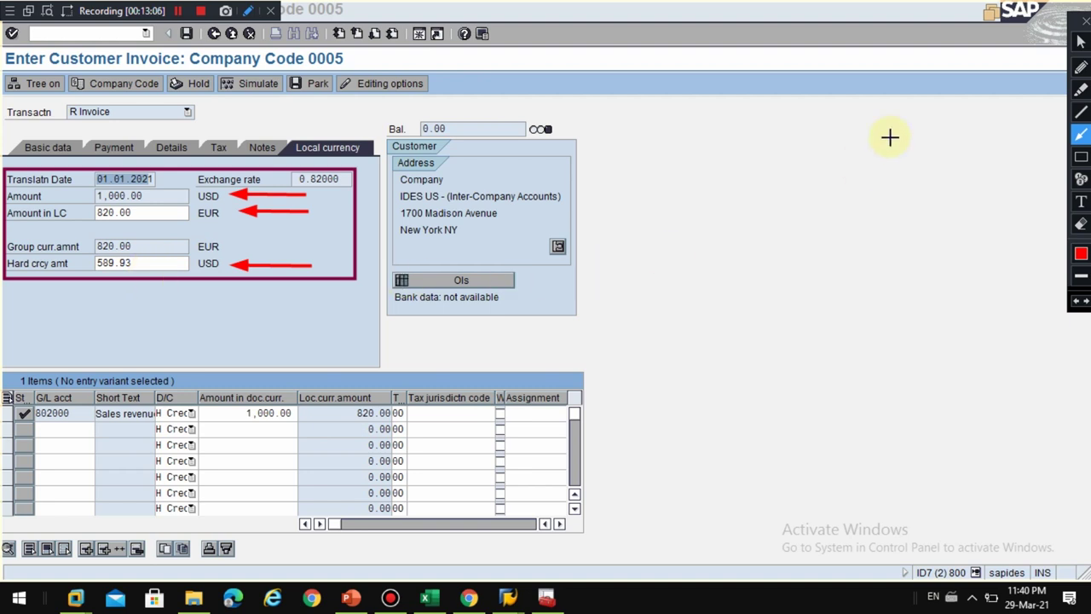
{"action": "key", "text": "Escape"}
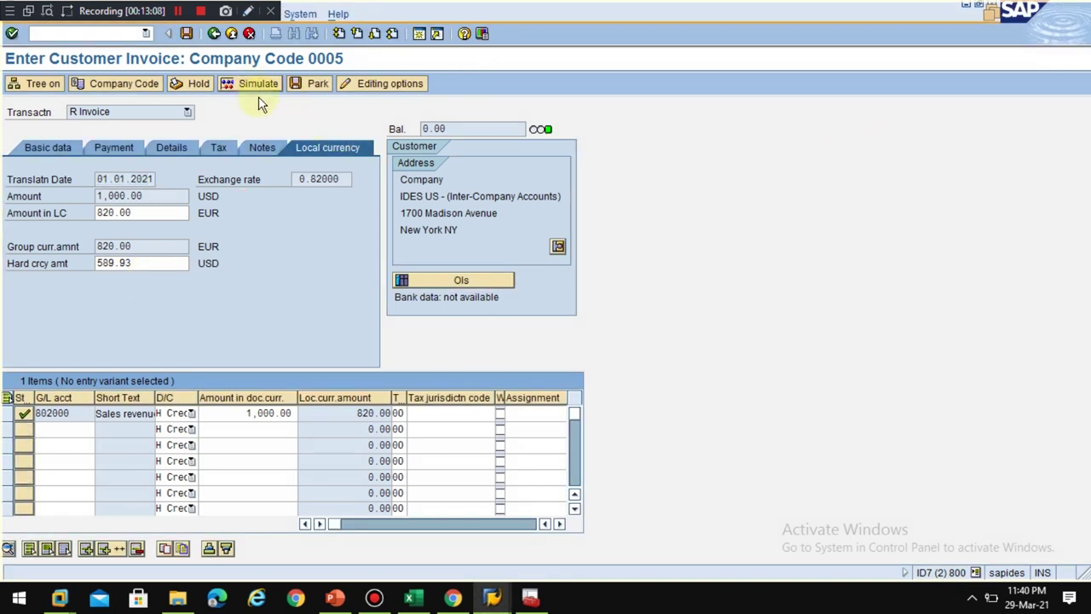
Simulate the invoice again and check the from and to currencies of the 01.01.2021 rate in the Excel sheet.
{"action": "left_click", "coordinate": [259, 99]}
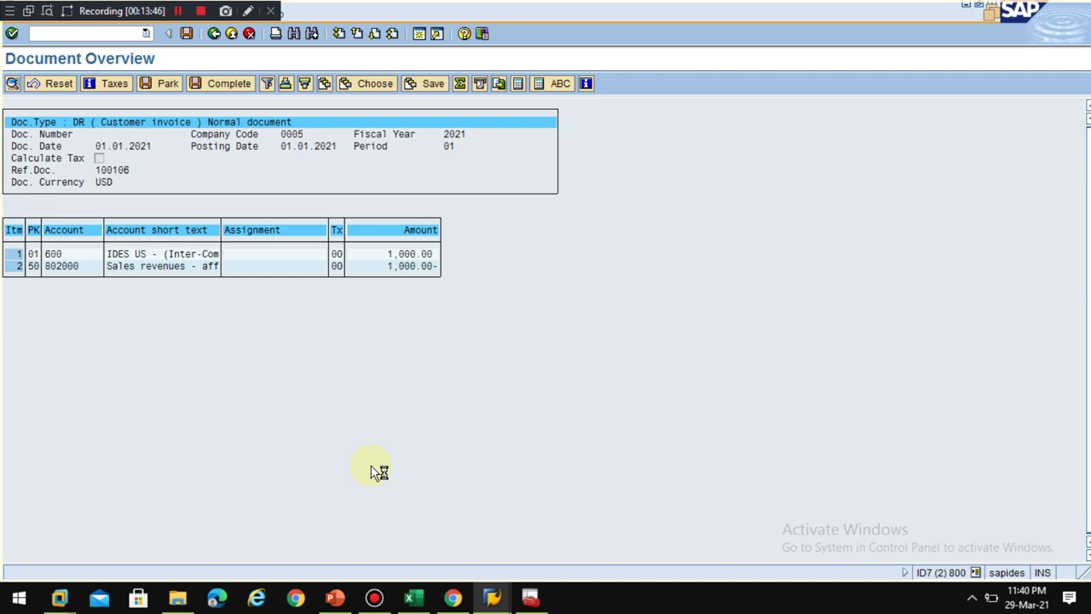
{"action": "mouse_move", "coordinate": [410, 602]}
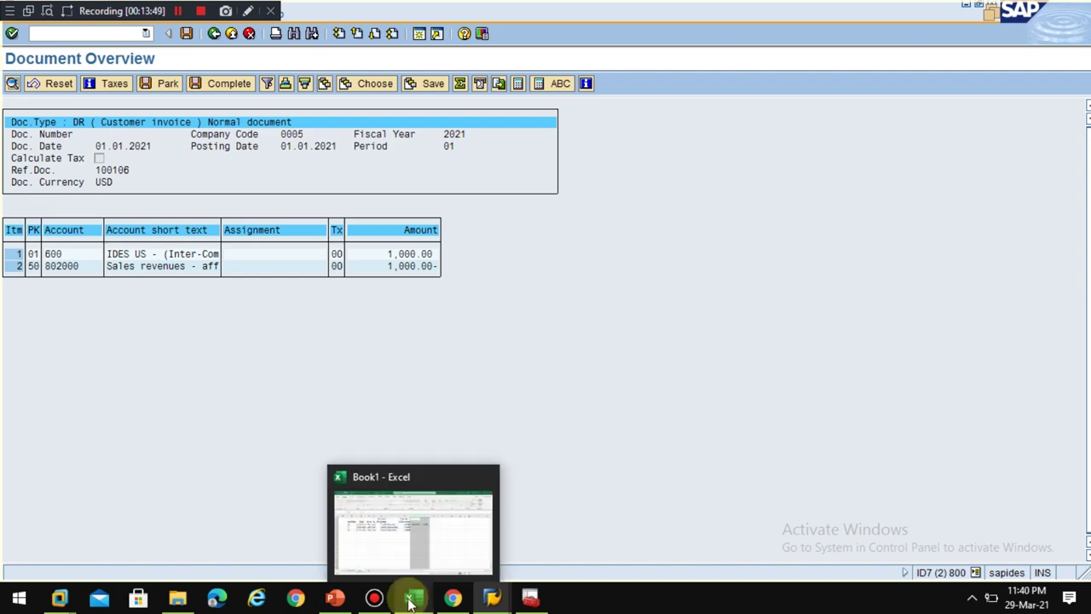
{"action": "left_click", "coordinate": [411, 538]}
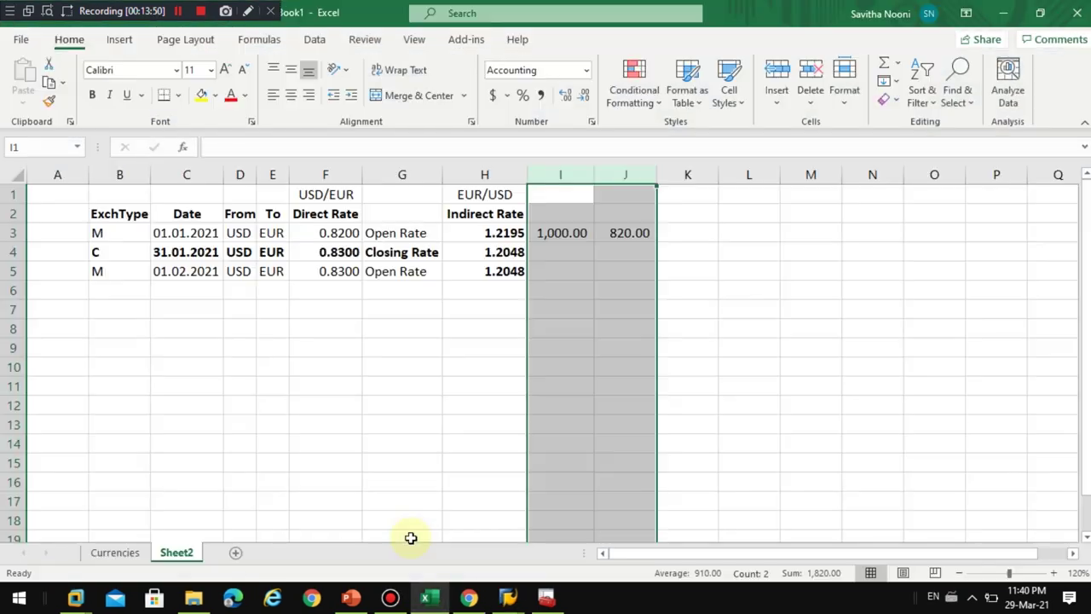
{"action": "left_click", "coordinate": [364, 312]}
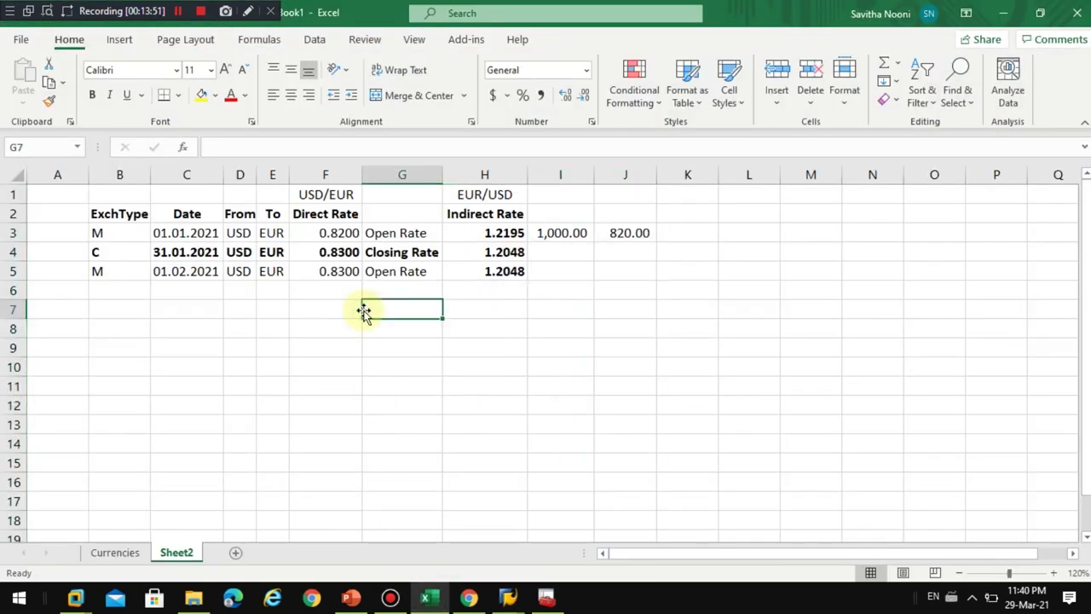
{"action": "left_click", "coordinate": [244, 235]}
{"action": "left_click", "coordinate": [272, 239]}
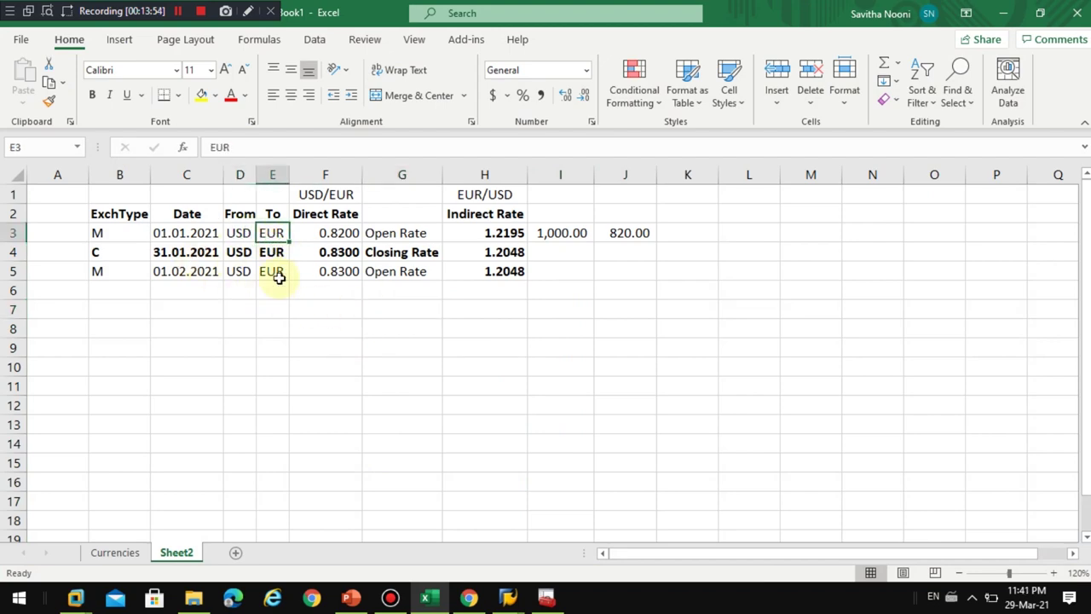
Switch to the Google USD to EUR results in Chrome and look through the converter's source currency list for Japanese Yen.
{"action": "left_click", "coordinate": [427, 524]}
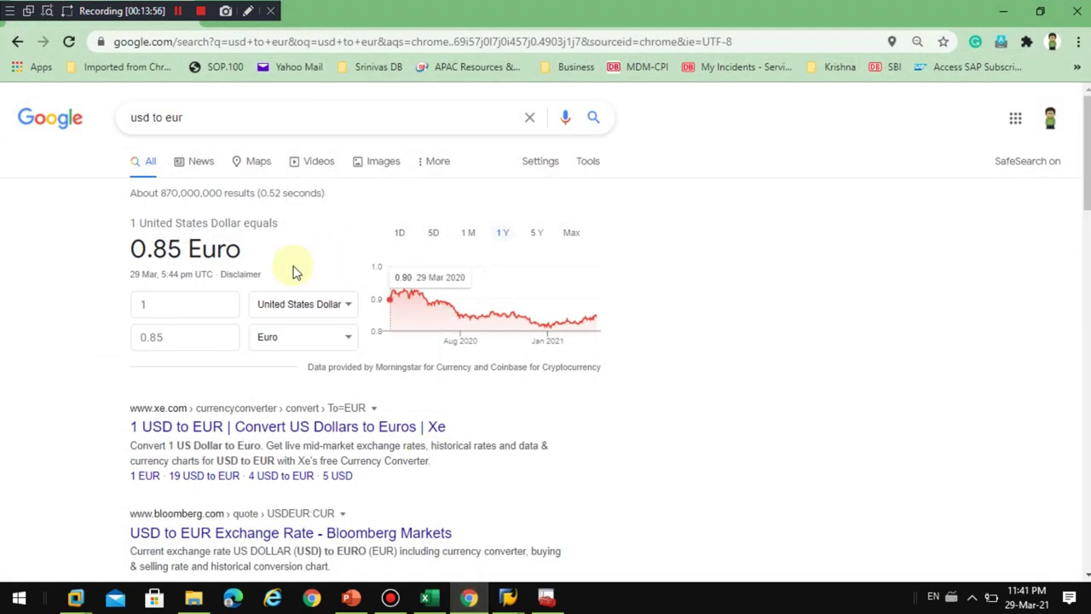
{"action": "left_click", "coordinate": [277, 308]}
{"action": "scroll", "coordinate": [306, 382], "scroll_direction": "down", "scroll_amount": 2}
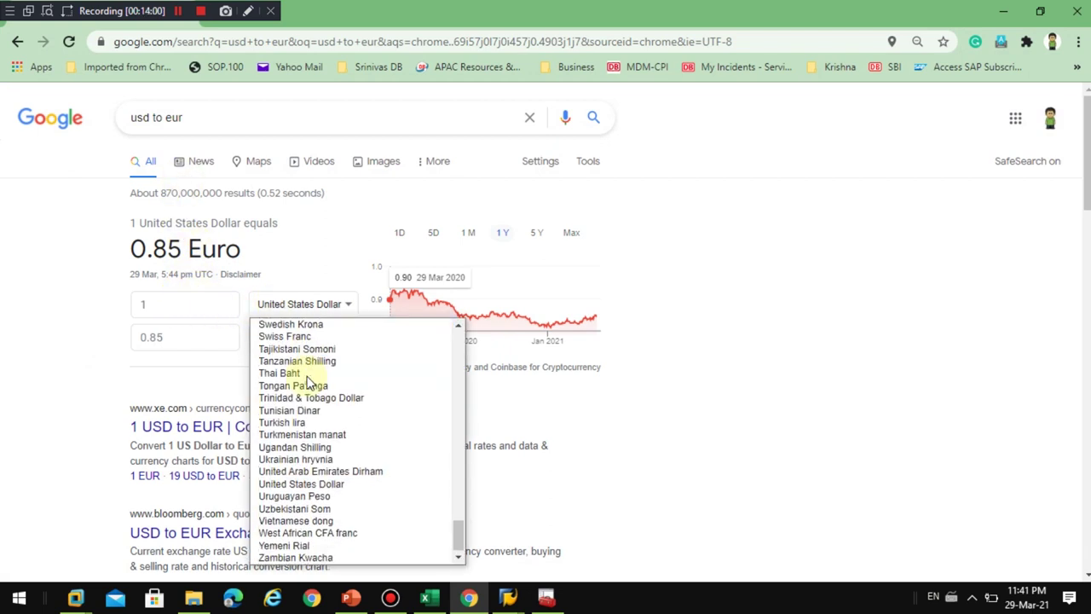
{"action": "scroll", "coordinate": [309, 383], "scroll_direction": "up", "scroll_amount": 15}
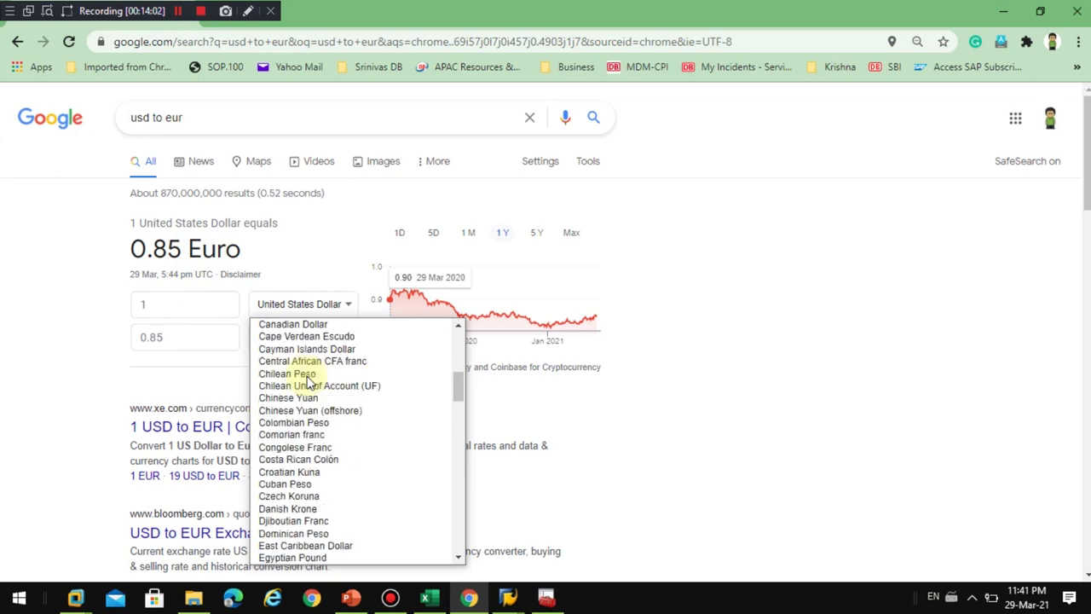
{"action": "scroll", "coordinate": [309, 383], "scroll_direction": "down", "scroll_amount": 15}
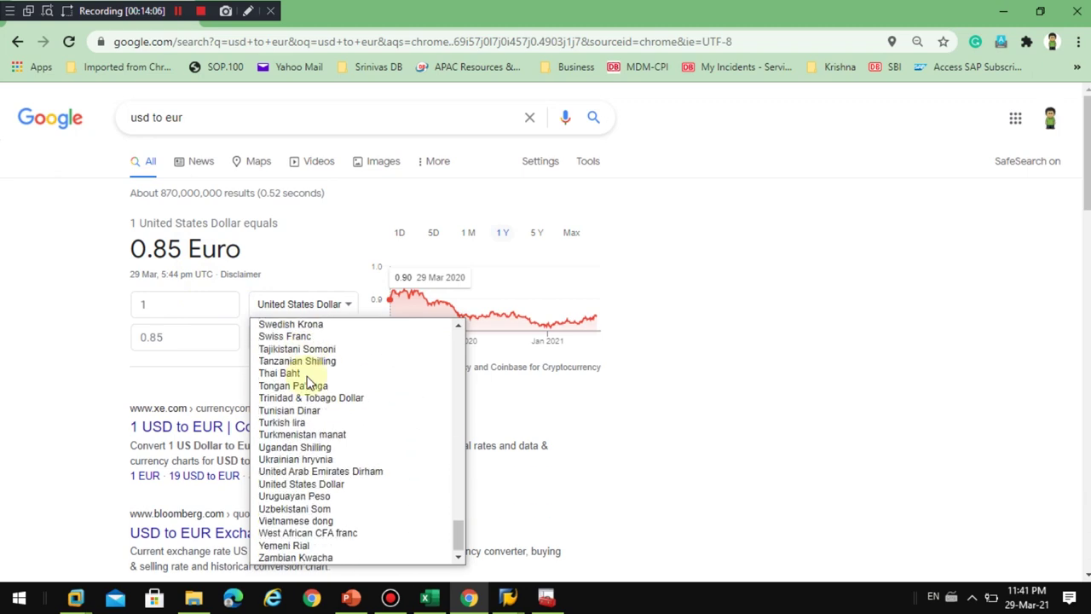
{"action": "scroll", "coordinate": [309, 383], "scroll_direction": "up", "scroll_amount": 3}
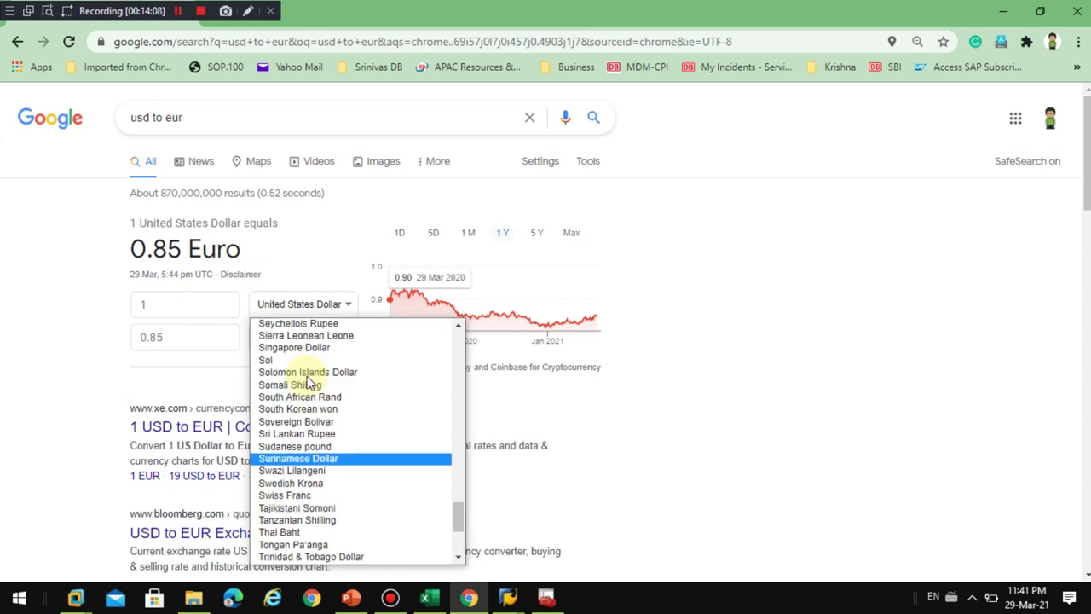
{"action": "key", "text": "y"}
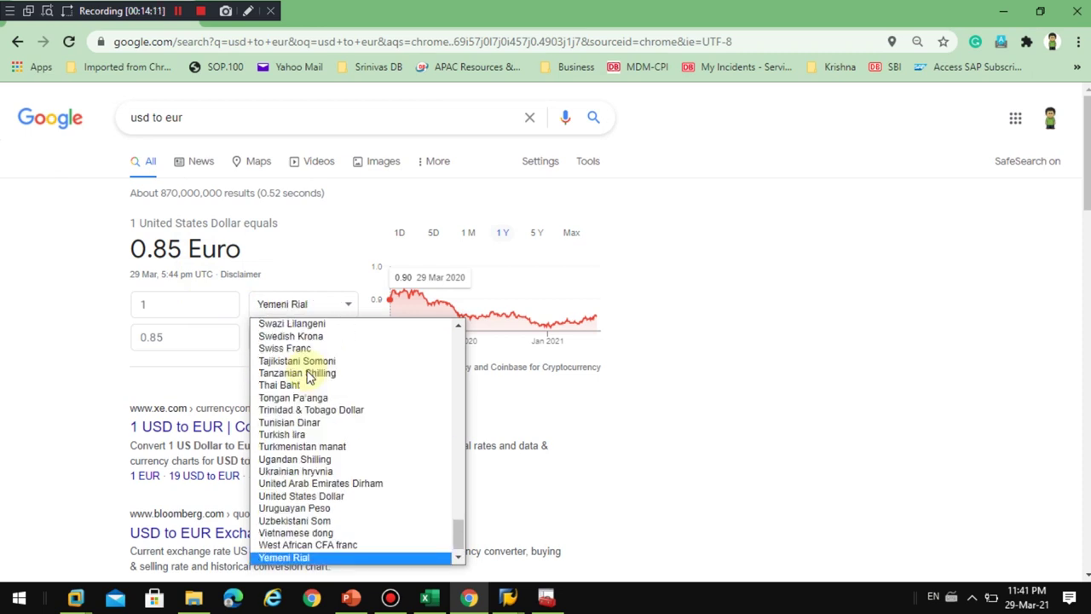
{"action": "scroll", "coordinate": [312, 410], "scroll_direction": "down", "scroll_amount": 1}
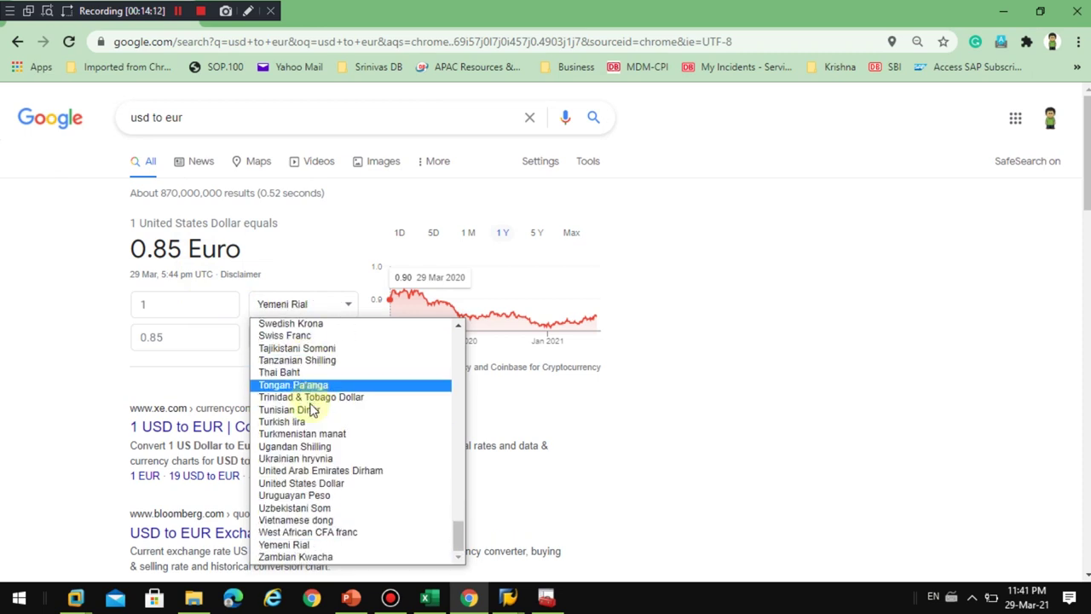
{"action": "scroll", "coordinate": [312, 410], "scroll_direction": "up", "scroll_amount": 5}
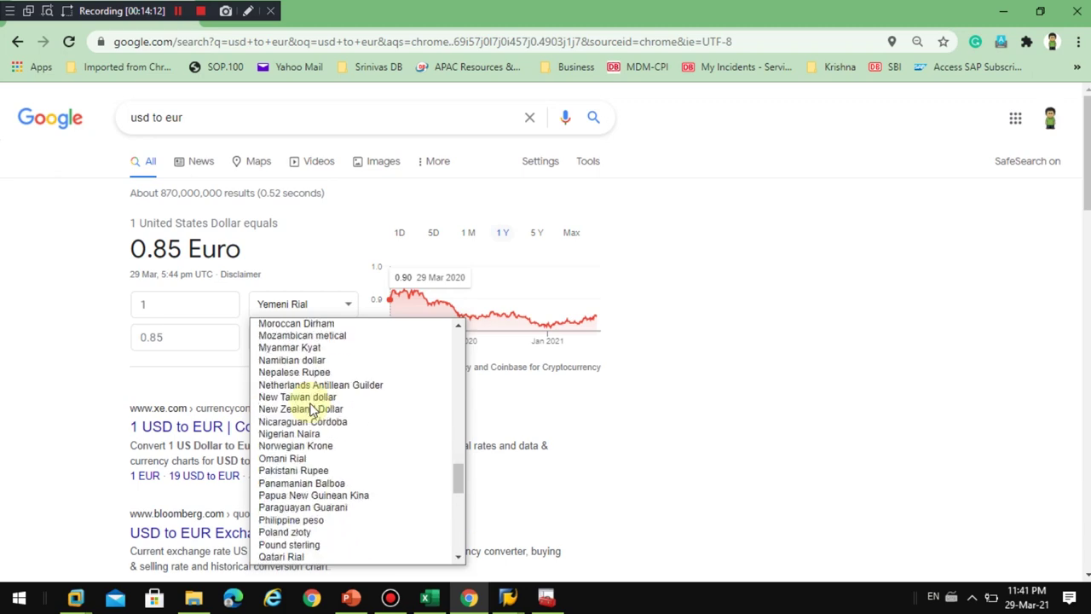
Search Google for "jpy to eur" and examine the euro equivalent of one Japanese Yen.
{"action": "double_click", "coordinate": [136, 118]}
{"action": "type", "text": "jpy"}
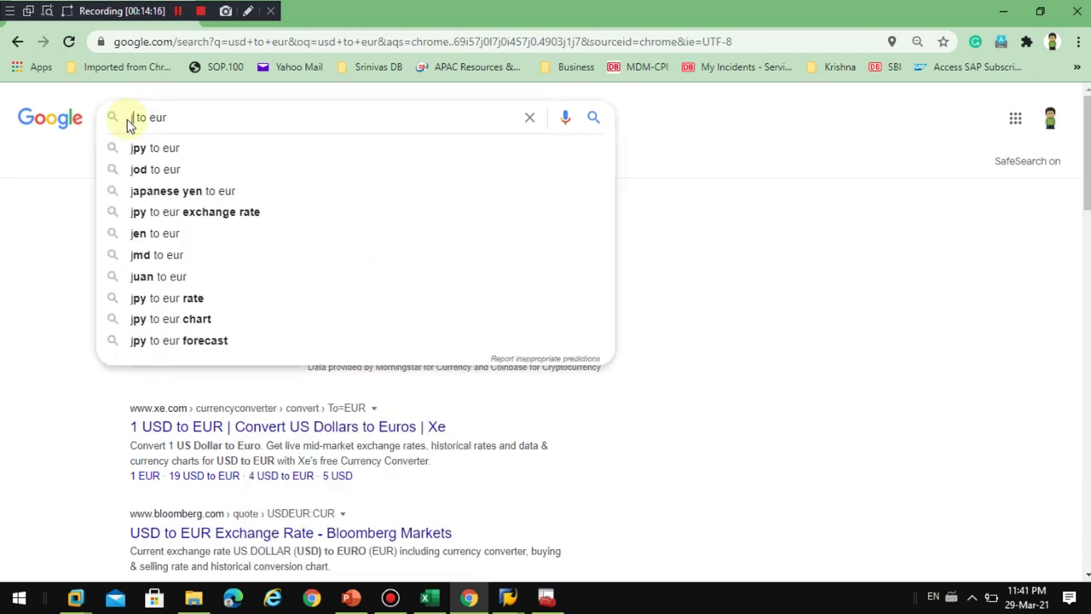
{"action": "key", "text": "Return"}
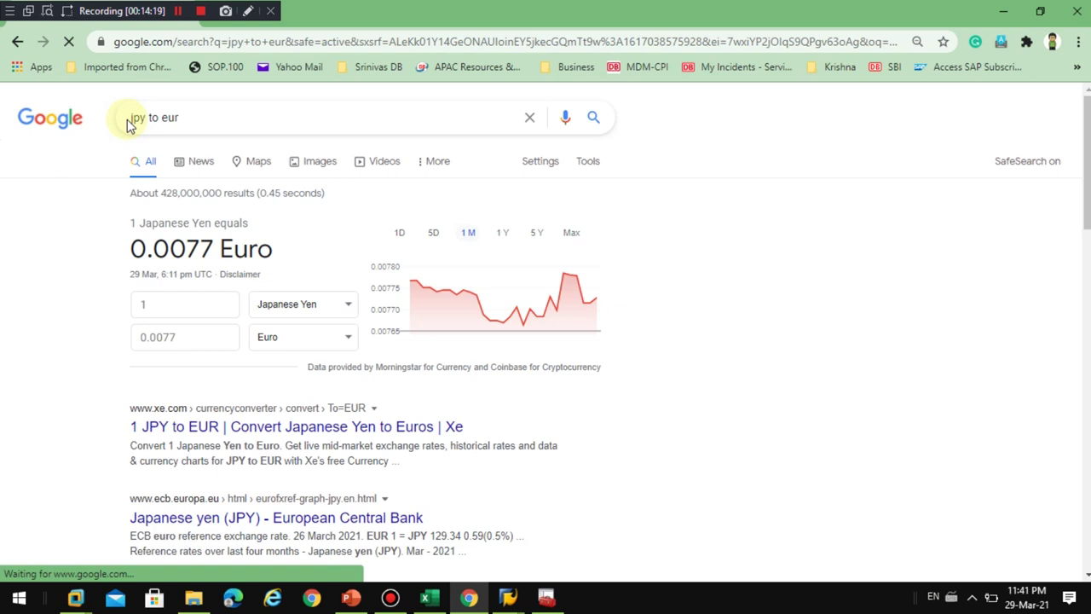
{"action": "left_click_drag", "start_coordinate": [132, 248], "coordinate": [241, 248]}
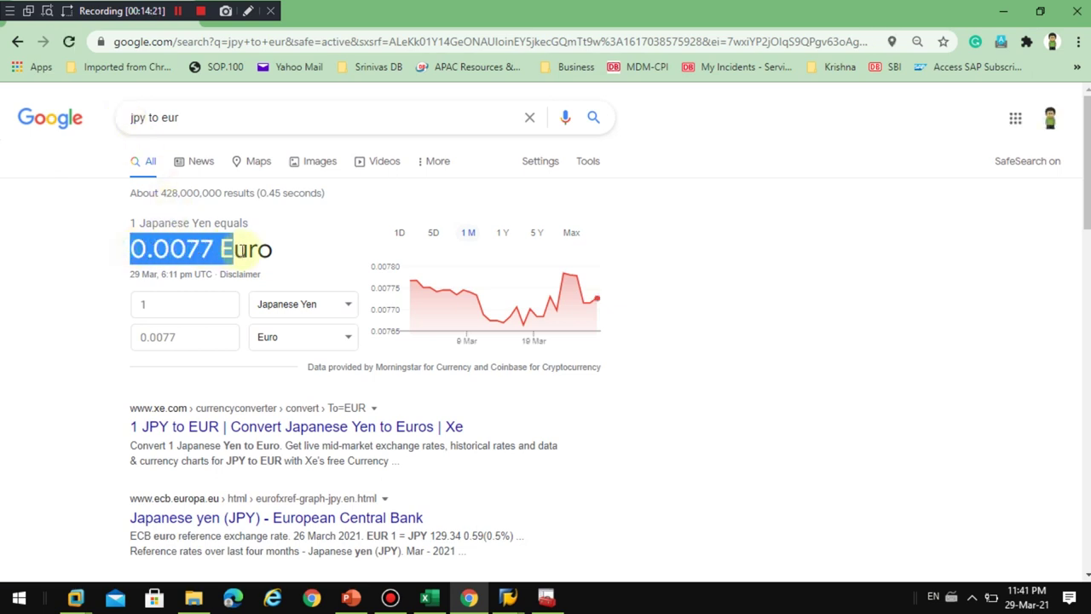
{"action": "left_click", "coordinate": [196, 335]}
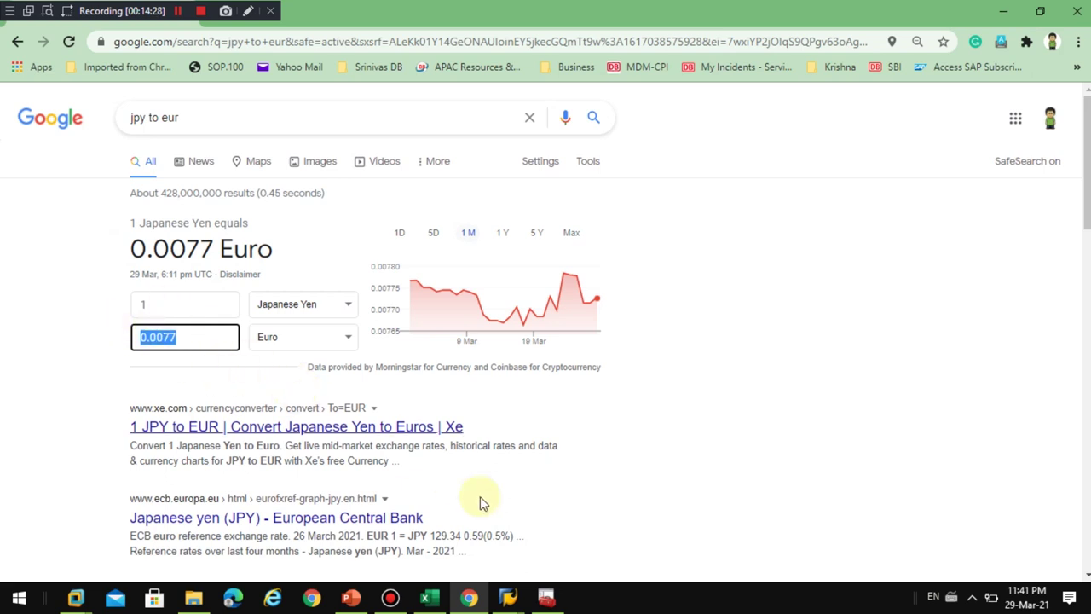
Return to the Excel exchange rate sheet and enter exchange rate type M in cell B6.
{"action": "left_click", "coordinate": [433, 603]}
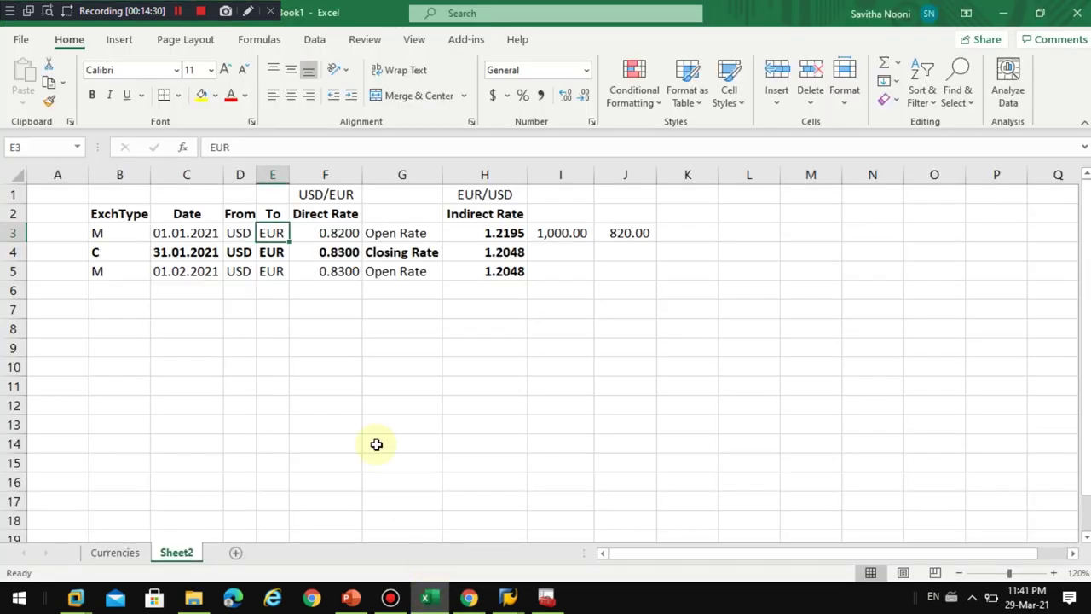
{"action": "left_click", "coordinate": [114, 290]}
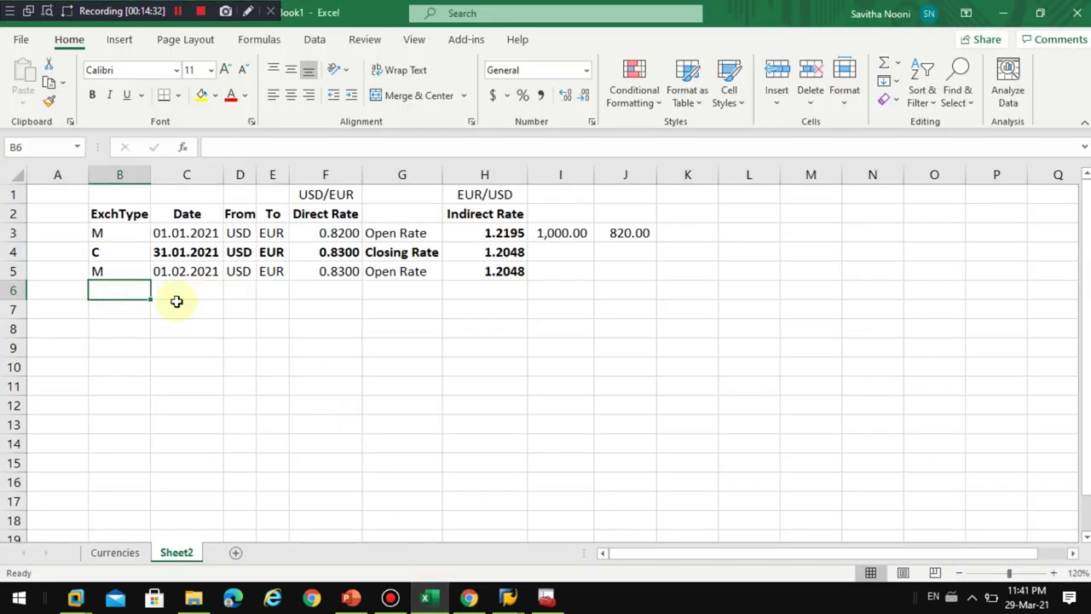
{"action": "type", "text": "M"}
{"action": "left_click", "coordinate": [176, 301]}
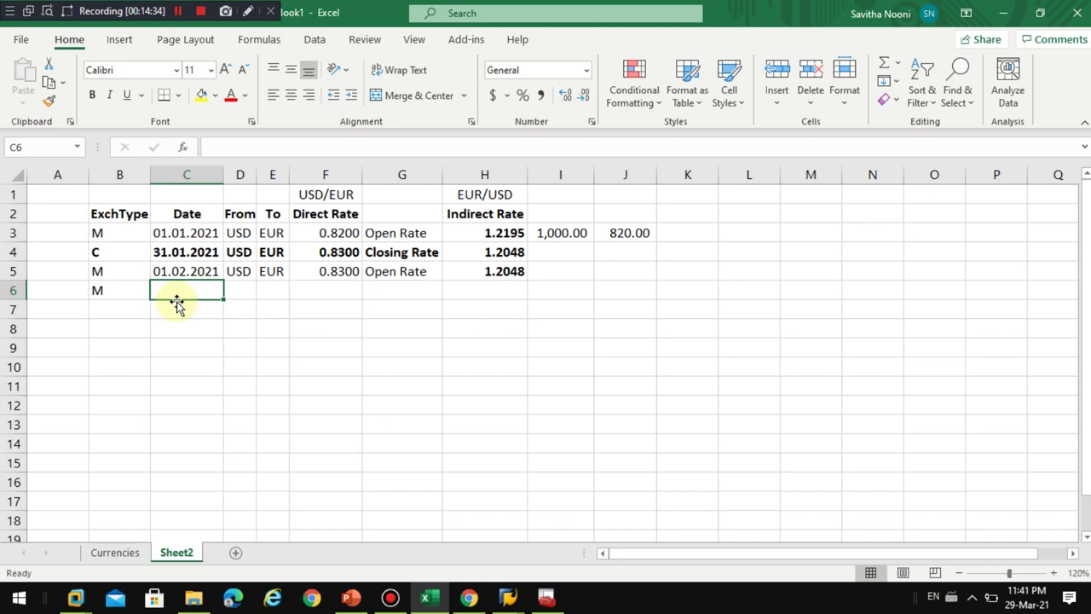
Copy the 01.01.2021 rate entry in C3:G3 into row 6, starting at cell C6.
{"action": "key", "text": "Up"}
{"action": "key", "text": "Up"}
{"action": "key", "text": "Up"}
{"action": "key", "text": "shift+Right"}
{"action": "key", "text": "shift+Right"}
{"action": "key", "text": "shift+Right"}
{"action": "key", "text": "shift+Right"}
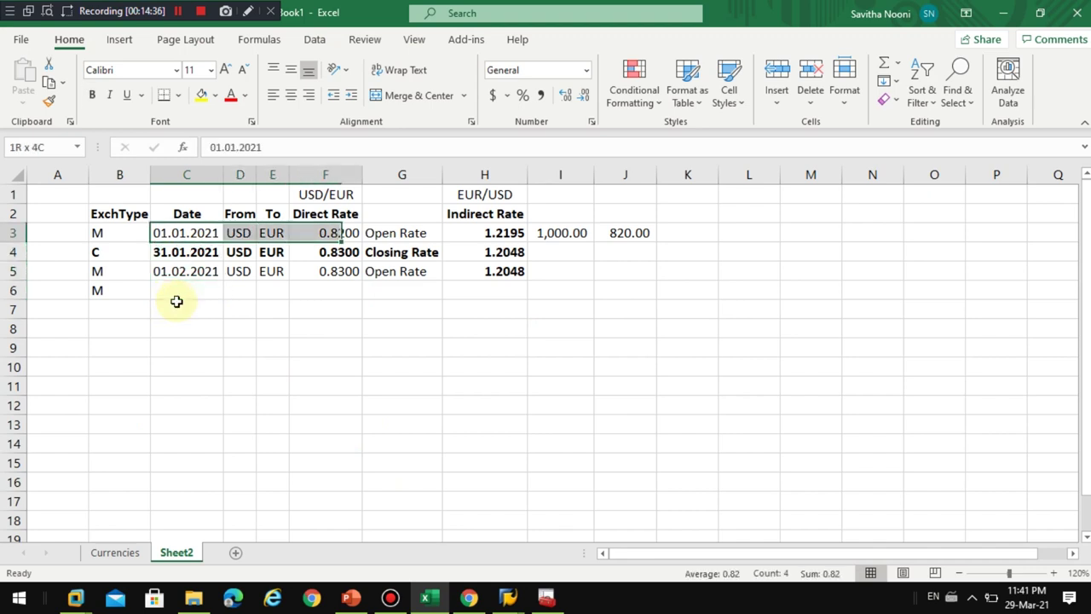
{"action": "key", "text": "ctrl+c"}
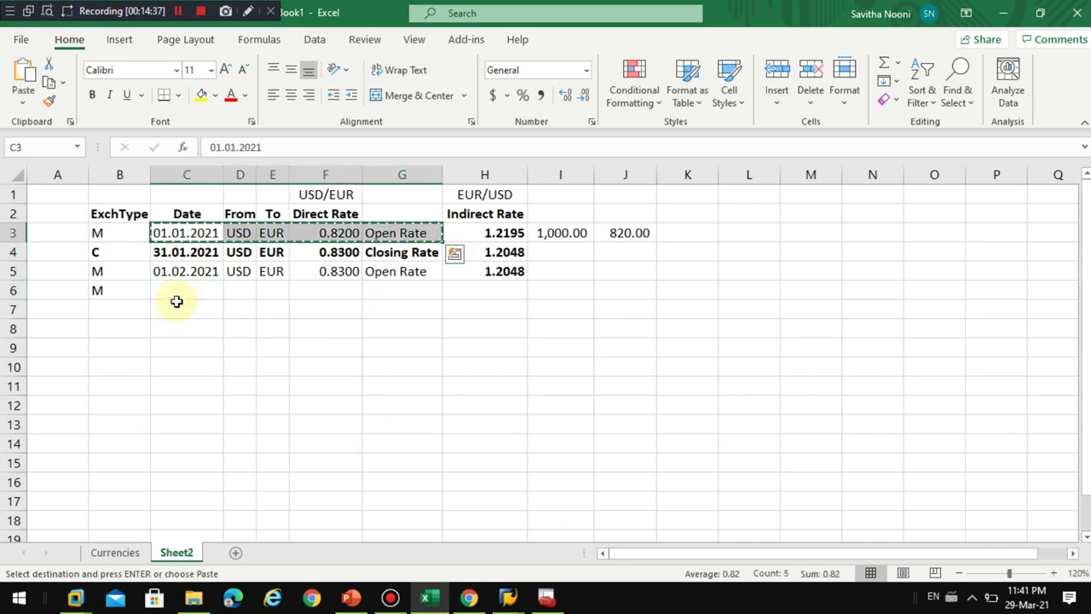
{"action": "left_click", "coordinate": [176, 300]}
{"action": "key", "text": "ctrl+v"}
{"action": "key", "text": "Escape"}
Change the From currency in row 6 to JPY.
{"action": "key", "text": "Left"}
{"action": "key", "text": "Right"}
{"action": "key", "text": "Right"}
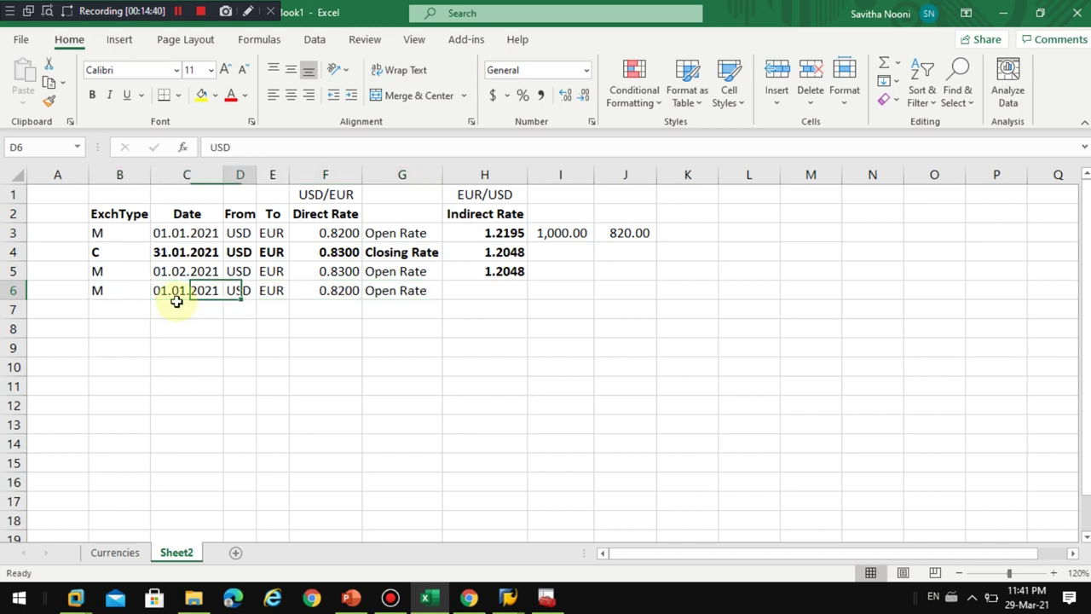
{"action": "type", "text": "JP"}
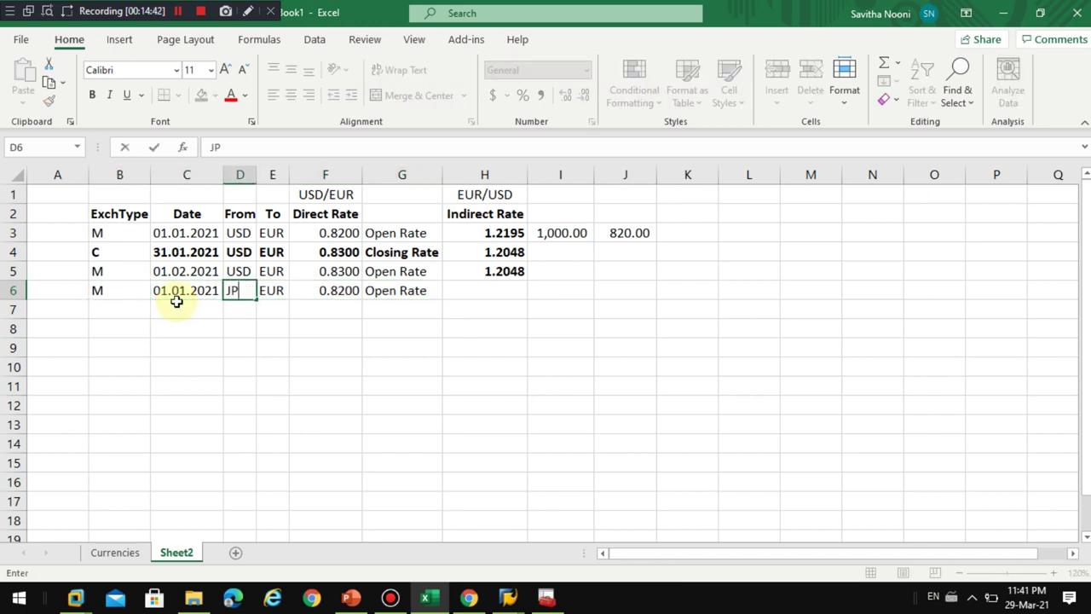
{"action": "type", "text": "Y"}
{"action": "key", "text": "Tab"}
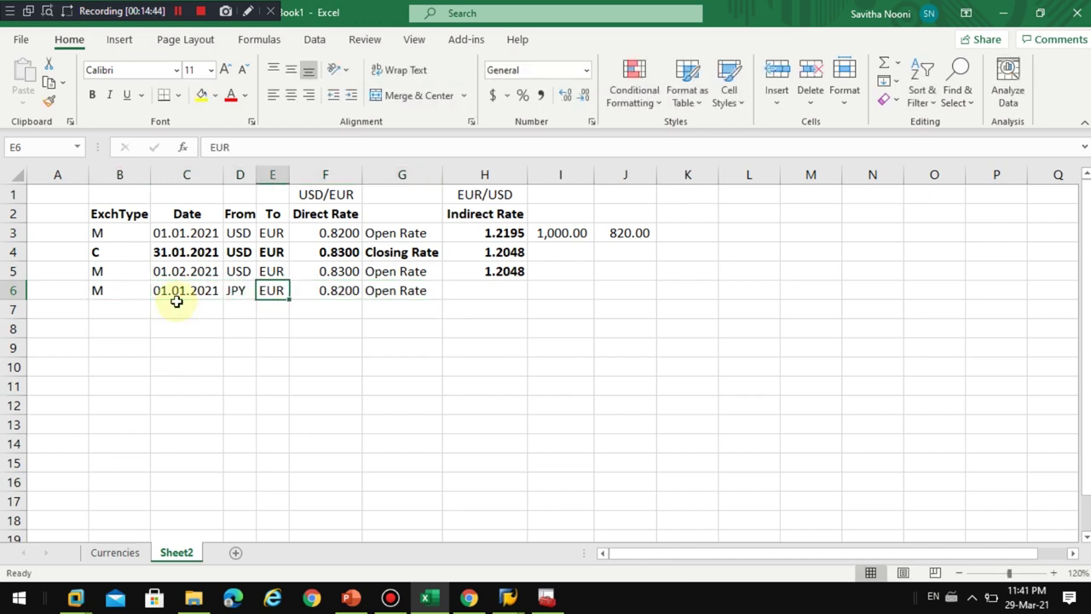
Insert one blank column before the To column and another before the Direct Rate column.
{"action": "left_click", "coordinate": [275, 170]}
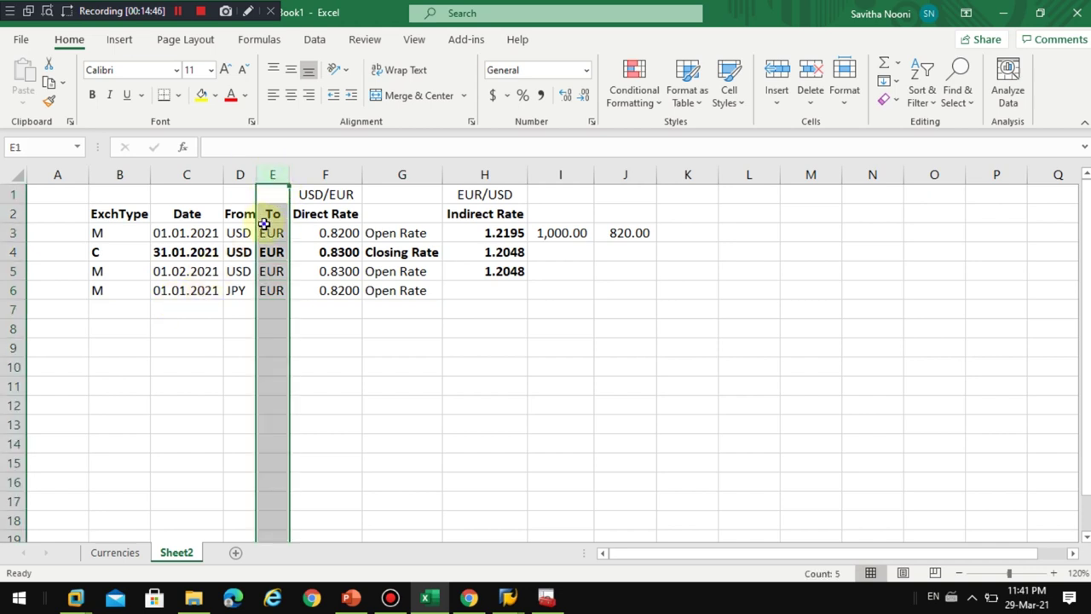
{"action": "right_click", "coordinate": [264, 223]}
{"action": "left_click", "coordinate": [303, 363]}
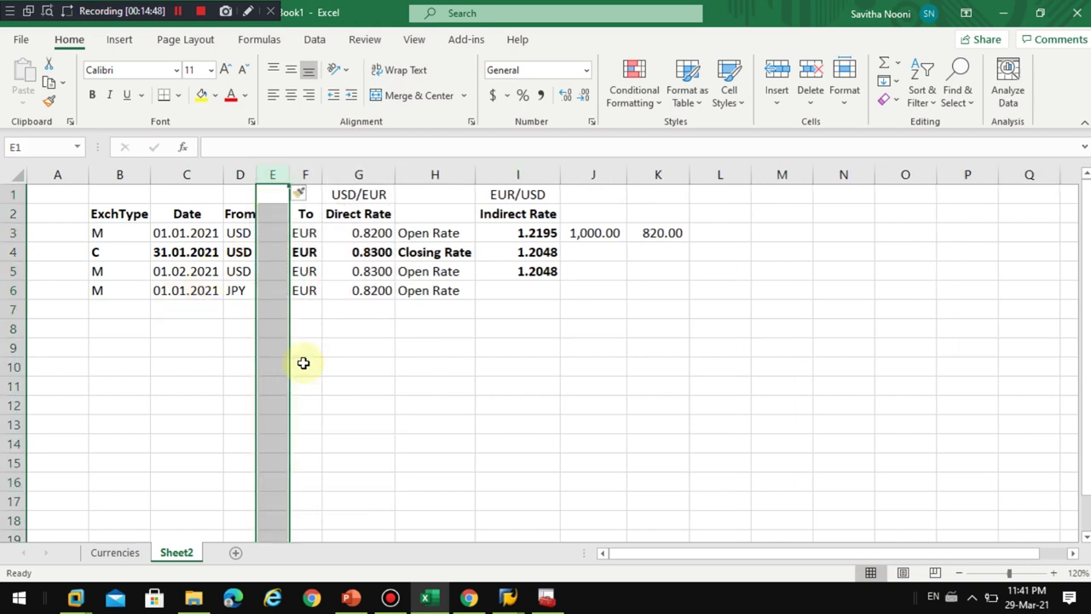
{"action": "left_click", "coordinate": [356, 175]}
{"action": "right_click", "coordinate": [347, 260]}
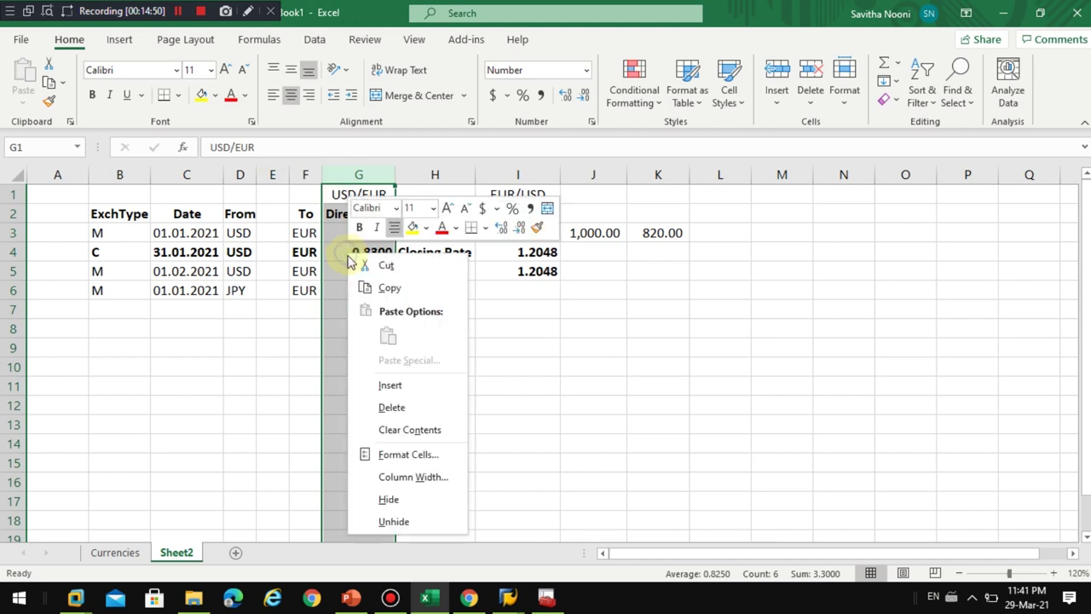
{"action": "left_click", "coordinate": [390, 385]}
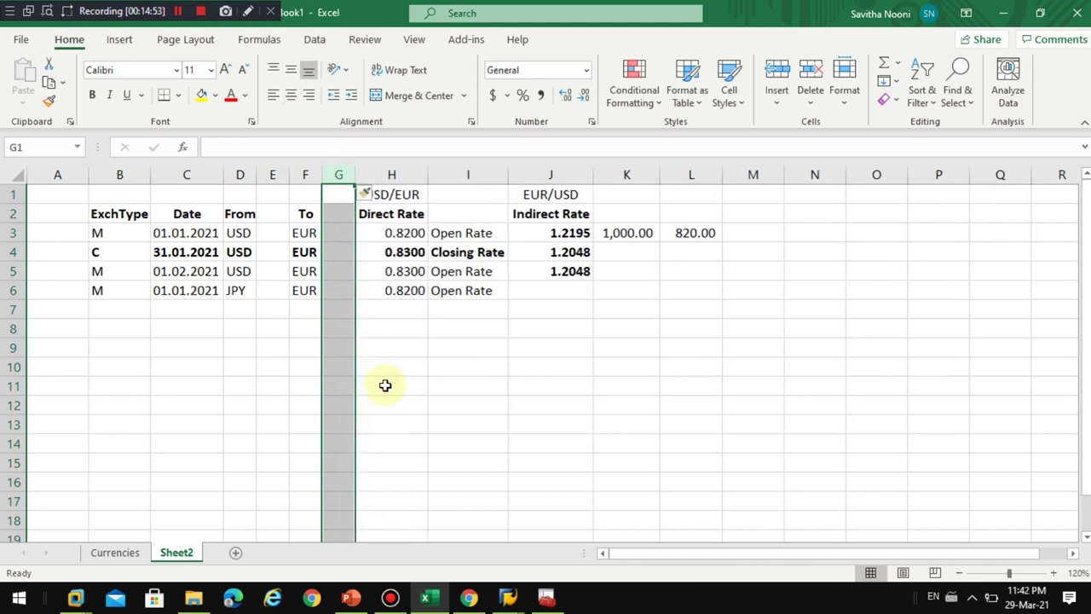
Enter the heading "Ratio" for both new columns in cells E2 and G2.
{"action": "left_click", "coordinate": [272, 214]}
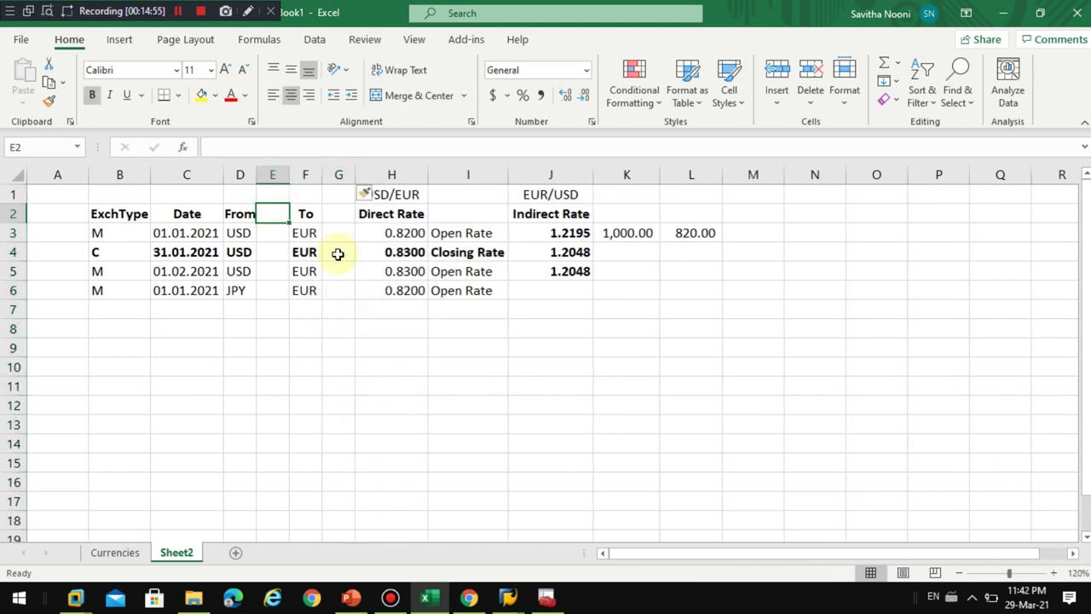
{"action": "type", "text": "Ratio"}
{"action": "key", "text": "Tab"}
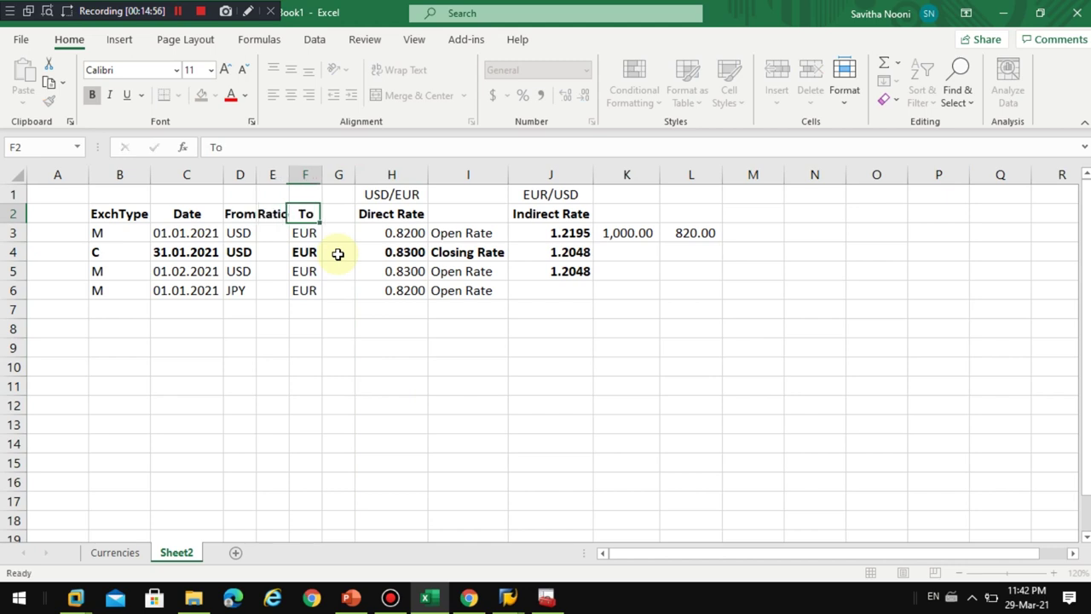
{"action": "key", "text": "Tab"}
{"action": "type", "text": "R"}
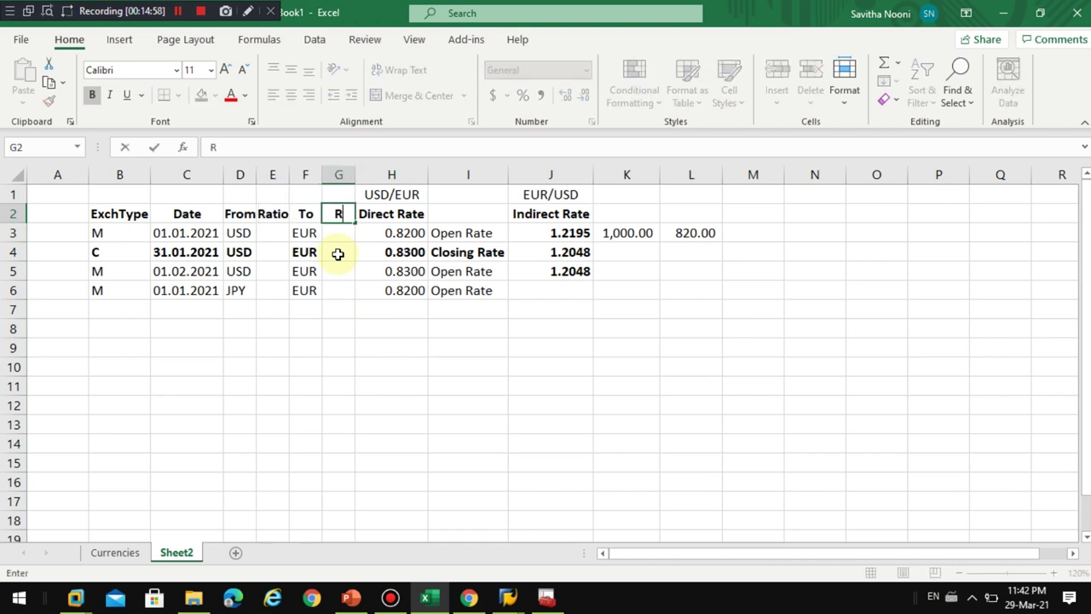
{"action": "type", "text": "atio"}
{"action": "key", "text": "Return"}
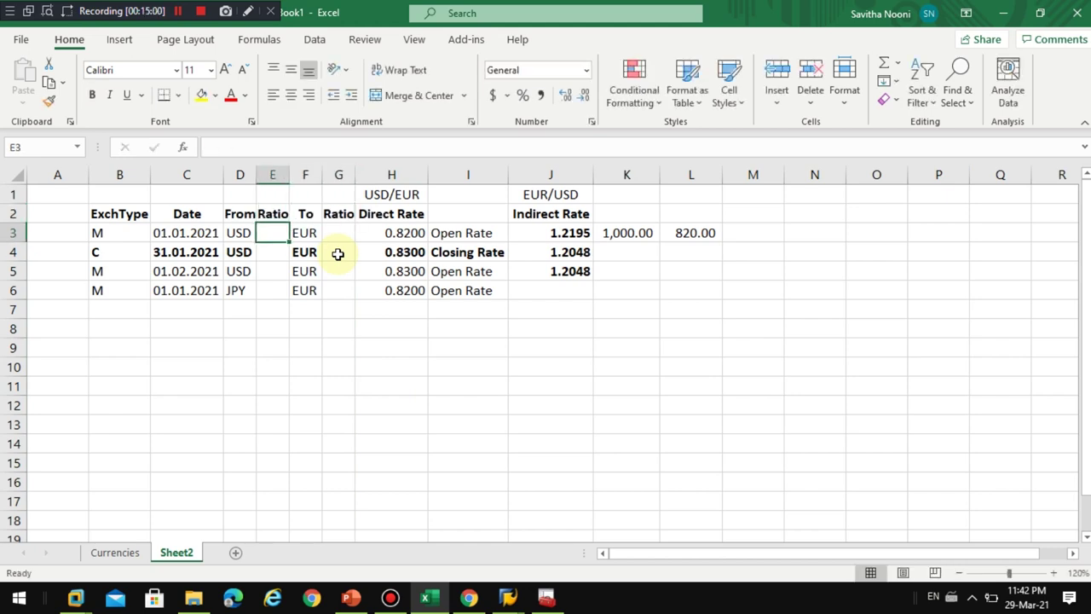
Enter 1 in both Ratio columns for the three USD to EUR rates in rows 3 to 5.
{"action": "type", "text": "1"}
{"action": "key", "text": "Tab"}
{"action": "key", "text": "Tab"}
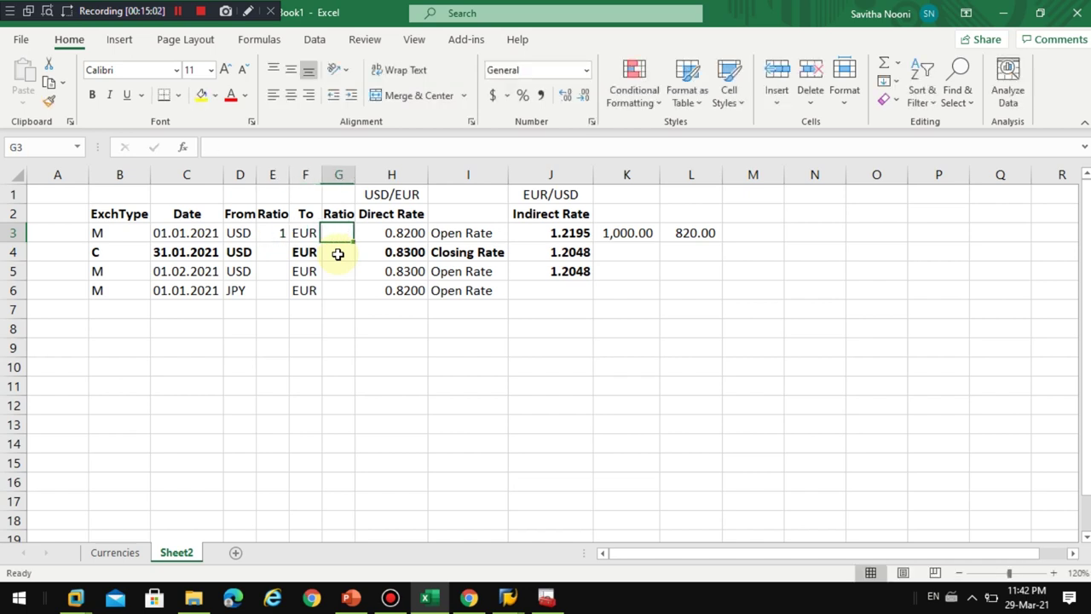
{"action": "type", "text": "1"}
{"action": "key", "text": "Return"}
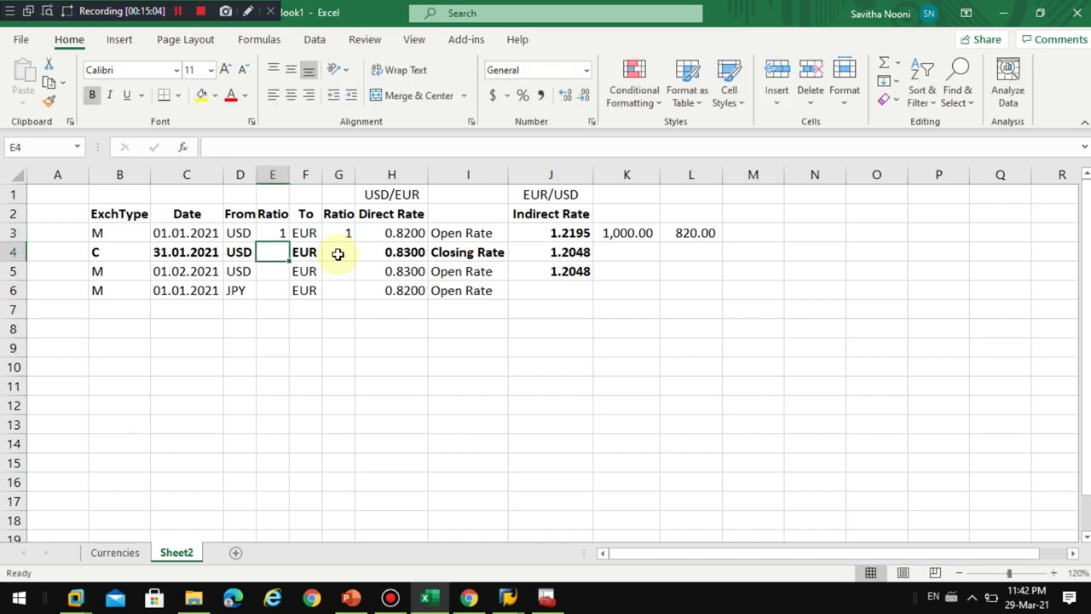
{"action": "type", "text": "1"}
{"action": "key", "text": "Tab"}
{"action": "key", "text": "Tab"}
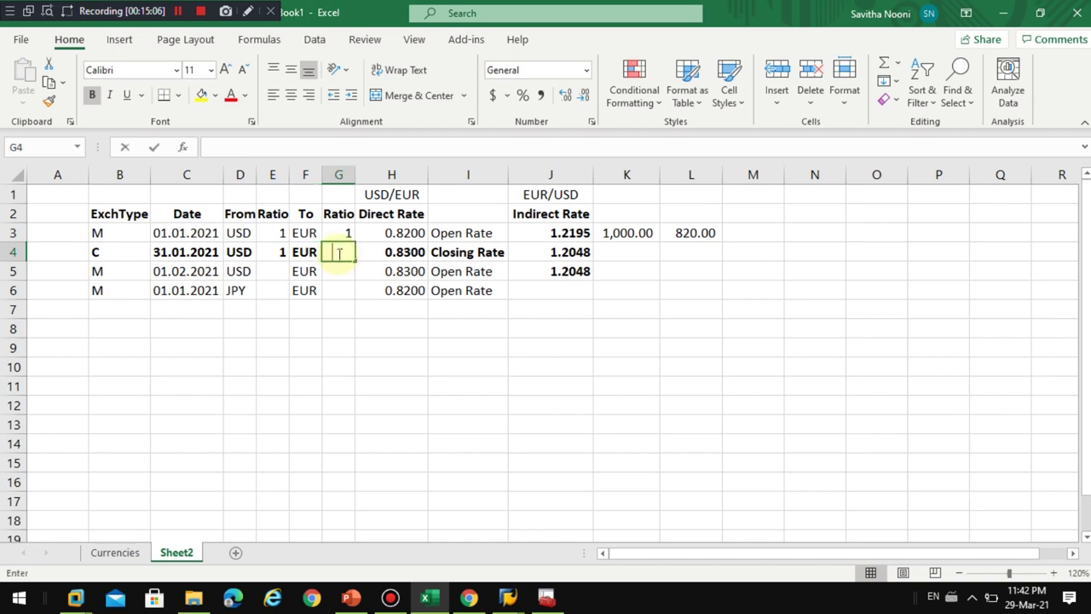
{"action": "type", "text": "1"}
{"action": "key", "text": "Return"}
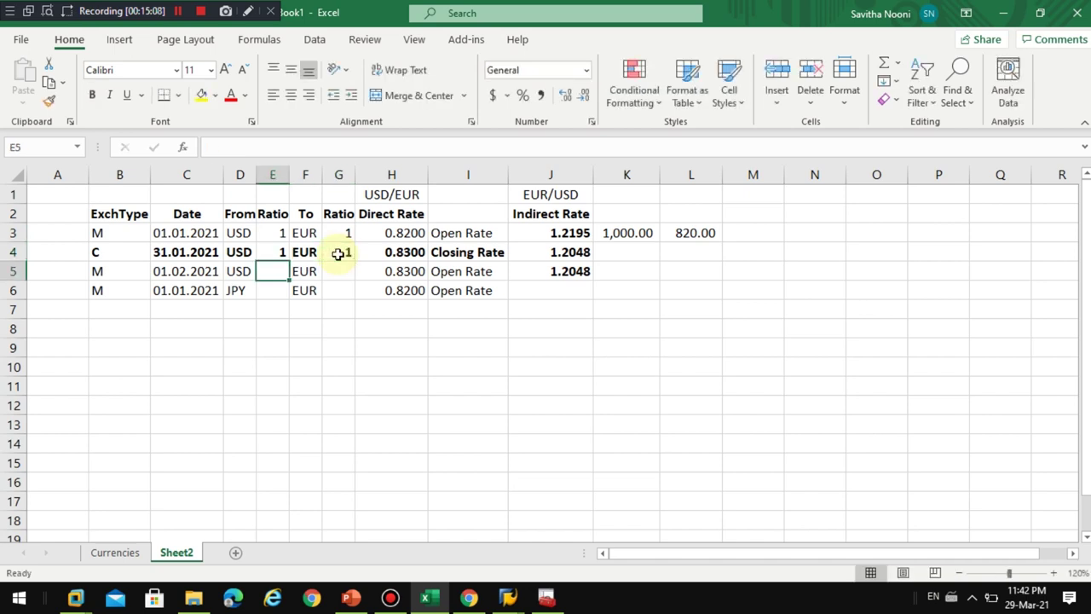
{"action": "type", "text": "1"}
{"action": "key", "text": "Tab"}
{"action": "key", "text": "Tab"}
{"action": "type", "text": "1"}
{"action": "key", "text": "Tab"}
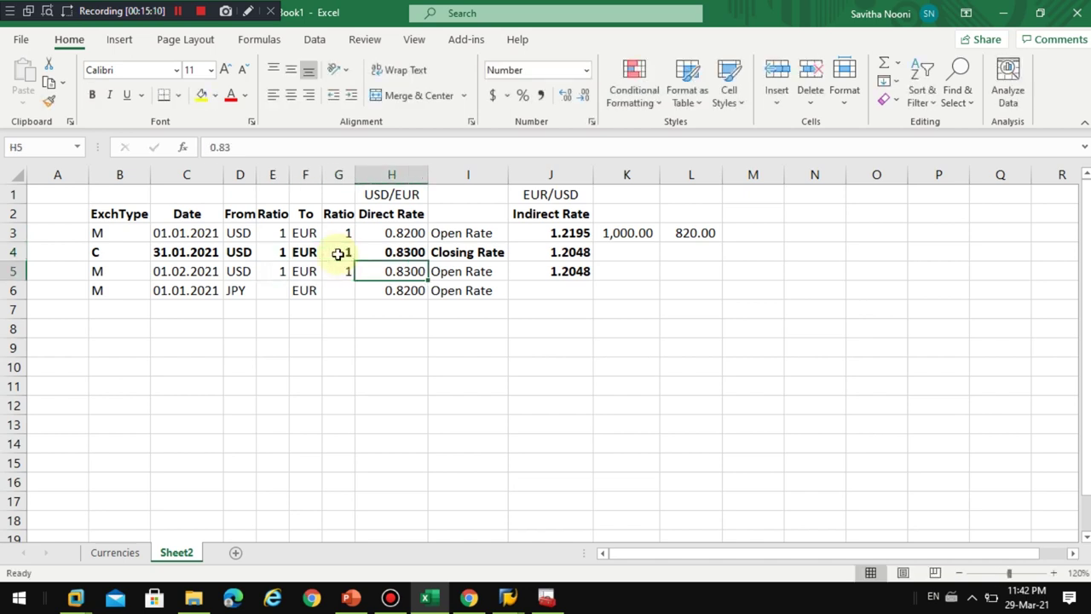
Clear the copied direct rate from the JPY row and select its Indirect Rate cell, J6.
{"action": "left_click", "coordinate": [408, 288]}
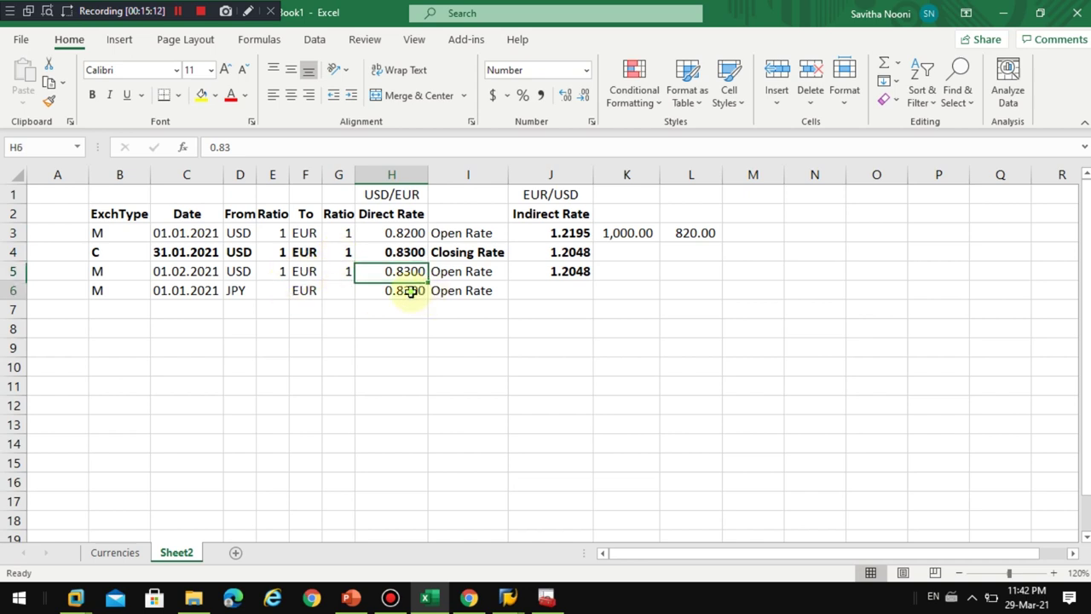
{"action": "key", "text": "Delete"}
{"action": "left_click", "coordinate": [581, 290]}
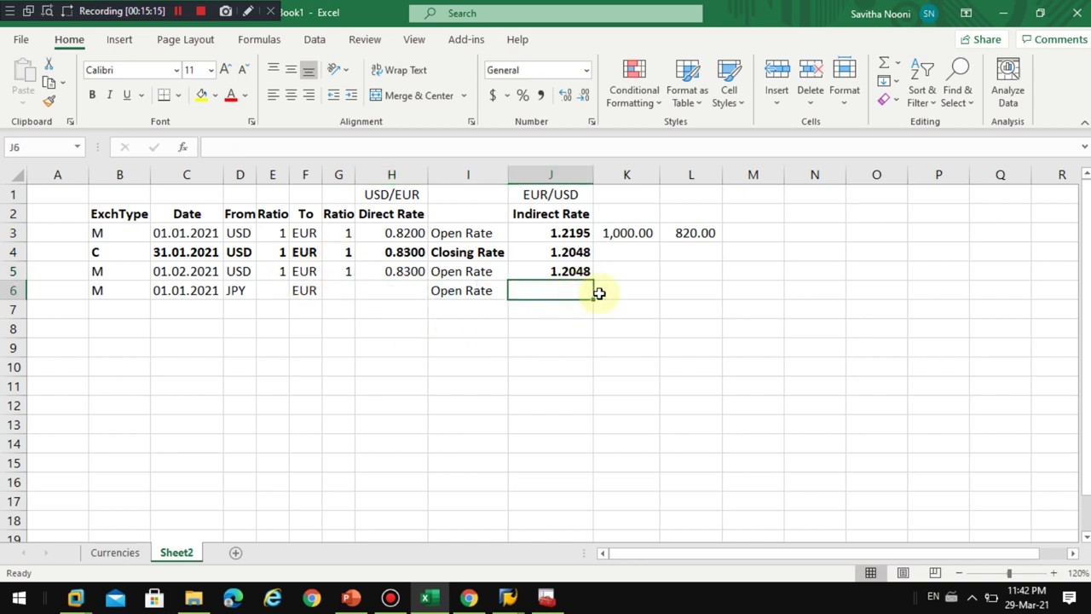
In the JPY to EUR row, enter a ratio of 100 for JPY and 1 for EUR.
{"action": "left_click", "coordinate": [641, 289]}
{"action": "left_click", "coordinate": [680, 289]}
{"action": "left_click", "coordinate": [282, 294]}
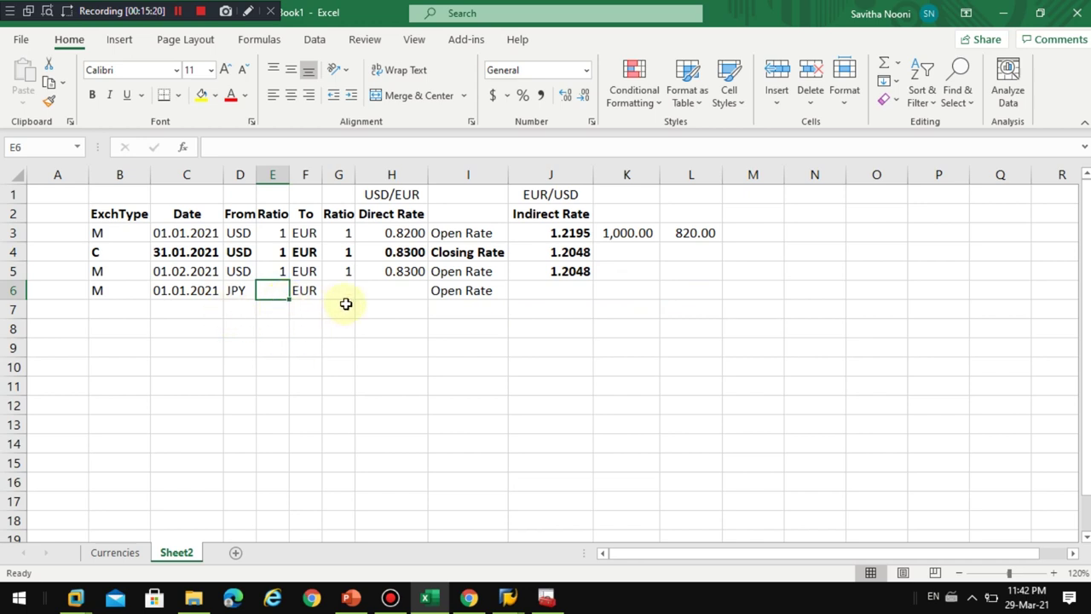
{"action": "left_click", "coordinate": [233, 290]}
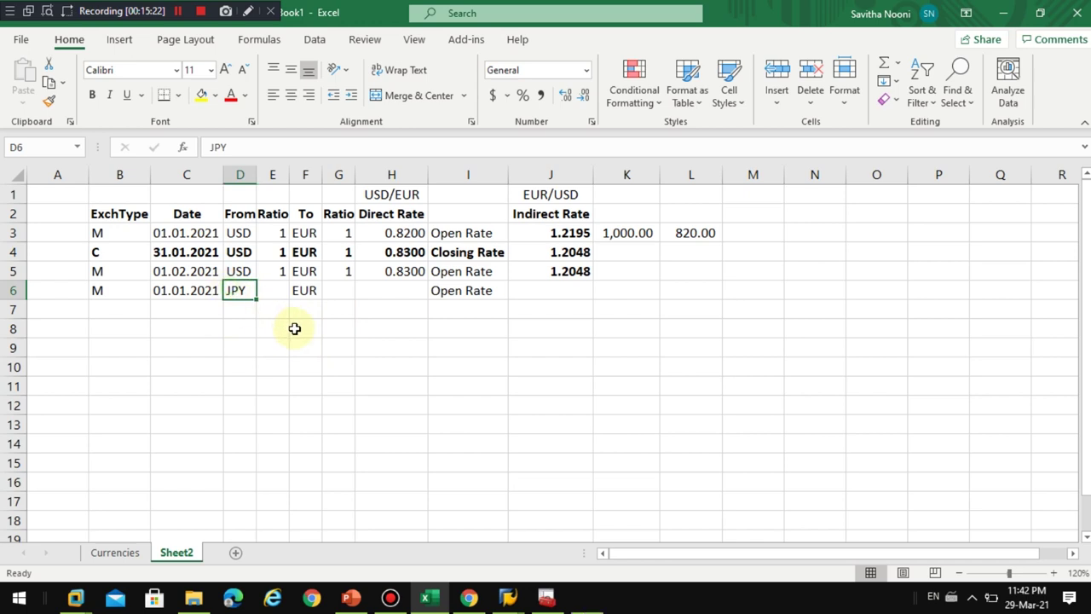
{"action": "left_click", "coordinate": [278, 296]}
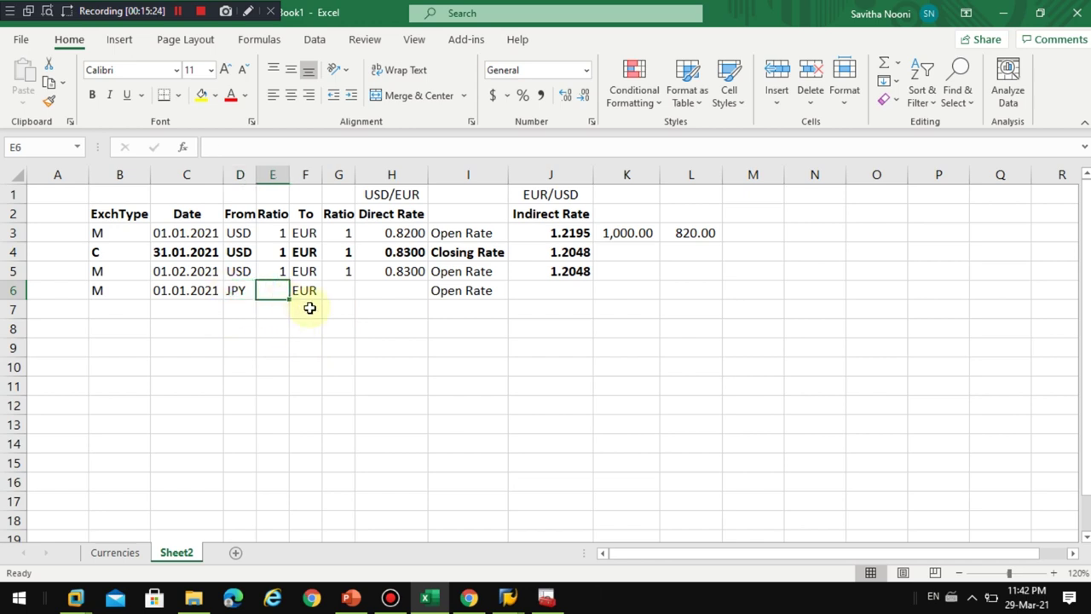
{"action": "type", "text": "100"}
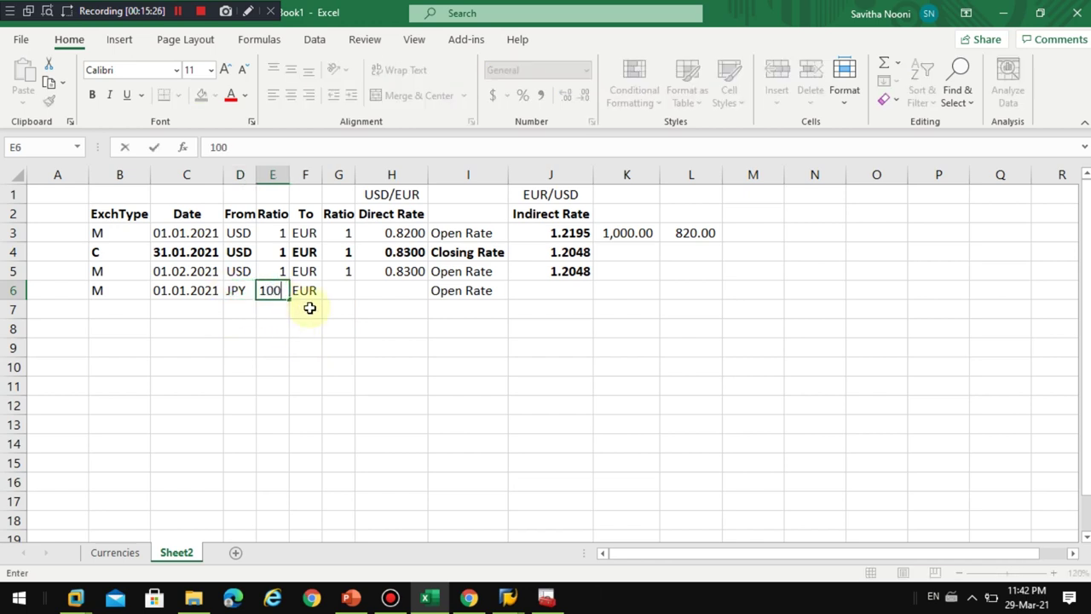
{"action": "key", "text": "Tab"}
{"action": "key", "text": "Tab"}
{"action": "type", "text": "1"}
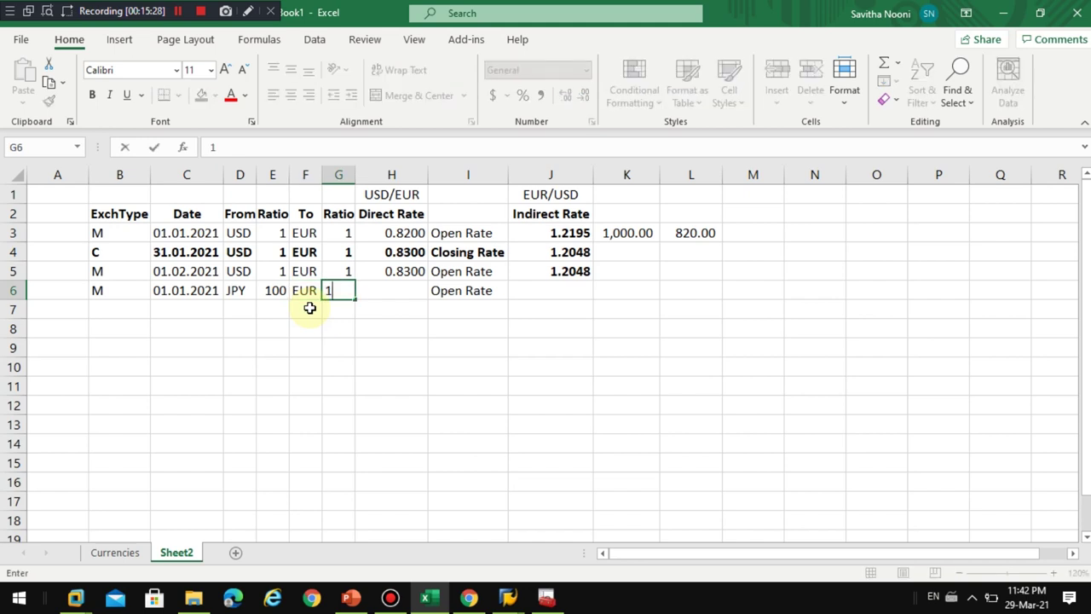
{"action": "key", "text": "Tab"}
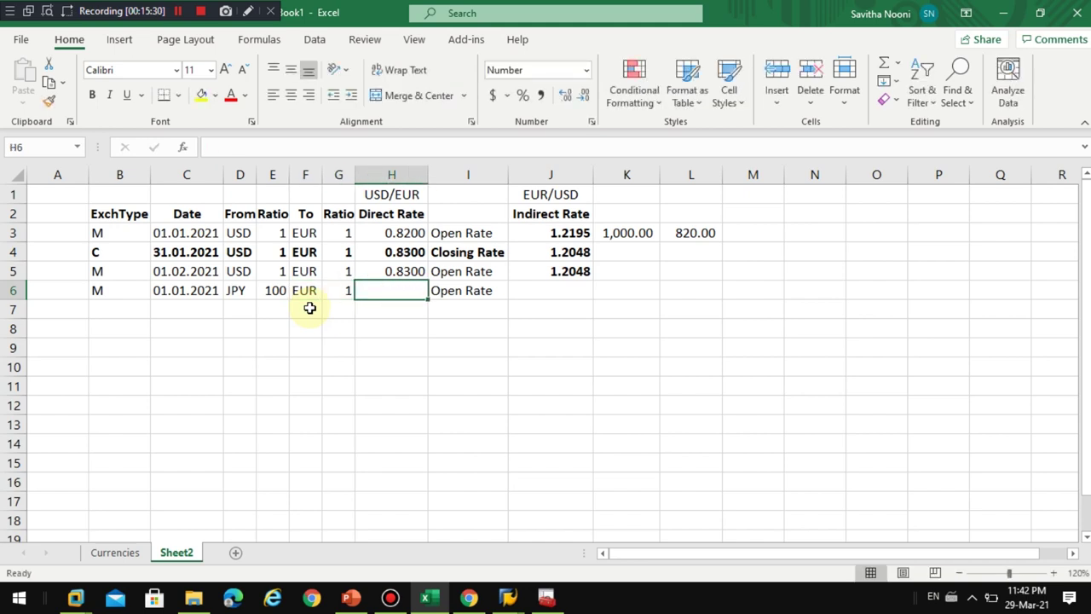
{"action": "left_click", "coordinate": [520, 294]}
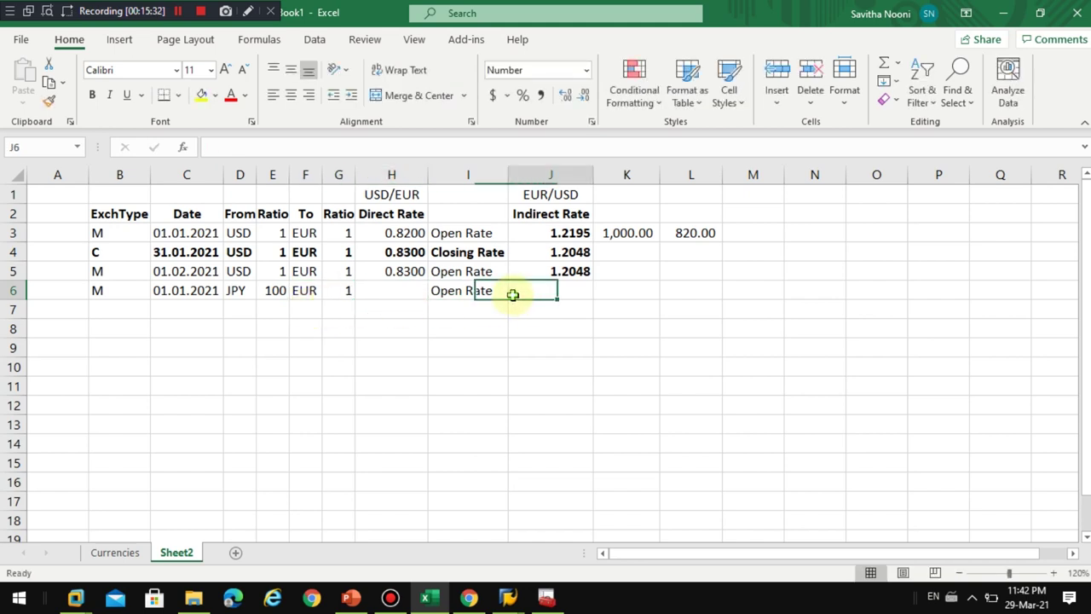
{"action": "left_click", "coordinate": [275, 292]}
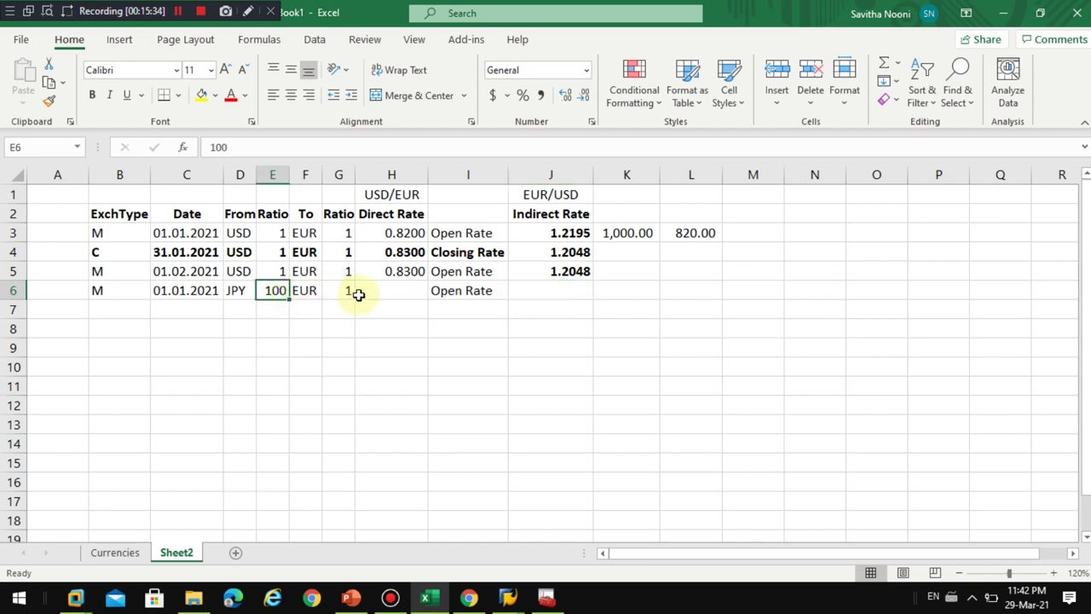
{"action": "left_click", "coordinate": [386, 291]}
{"action": "left_click", "coordinate": [269, 290]}
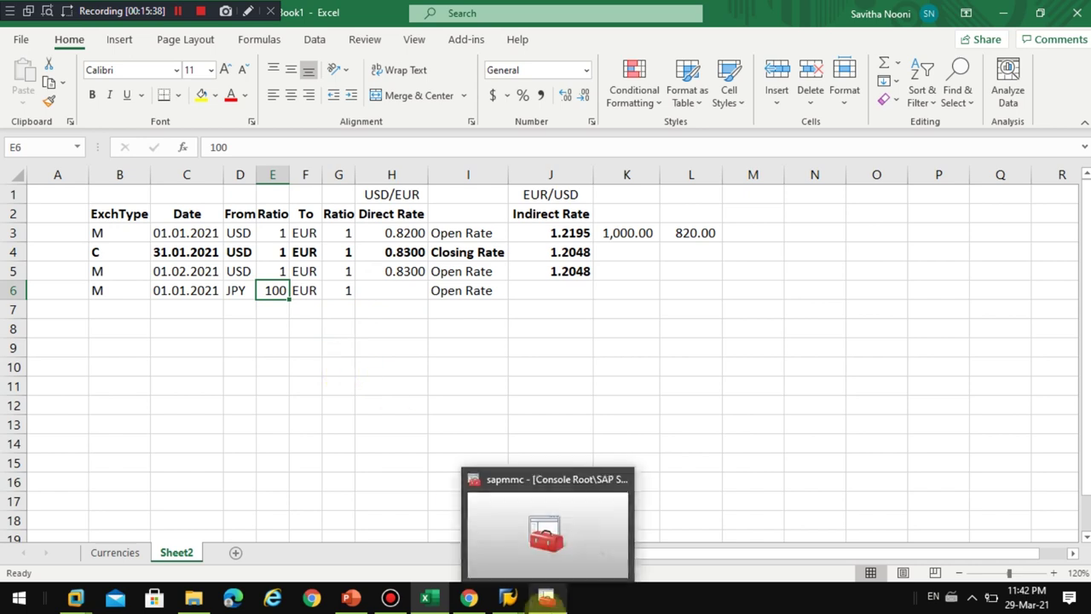
Switch to SAP and bring up the Display IMG window to view the Currencies configuration activities.
{"action": "left_click", "coordinate": [506, 599]}
{"action": "left_click", "coordinate": [648, 520]}
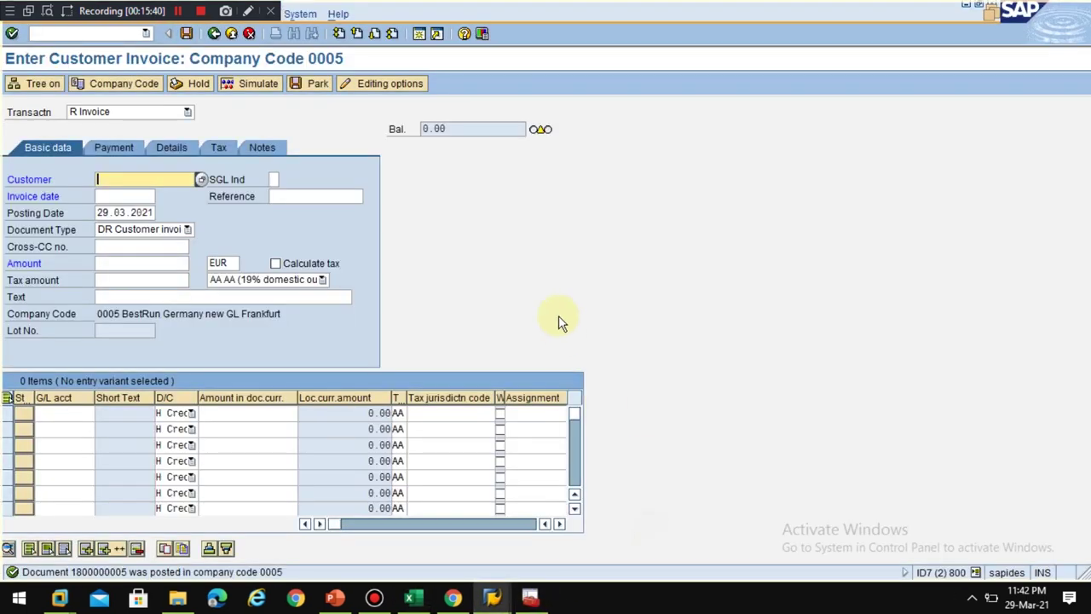
{"action": "left_click", "coordinate": [90, 577]}
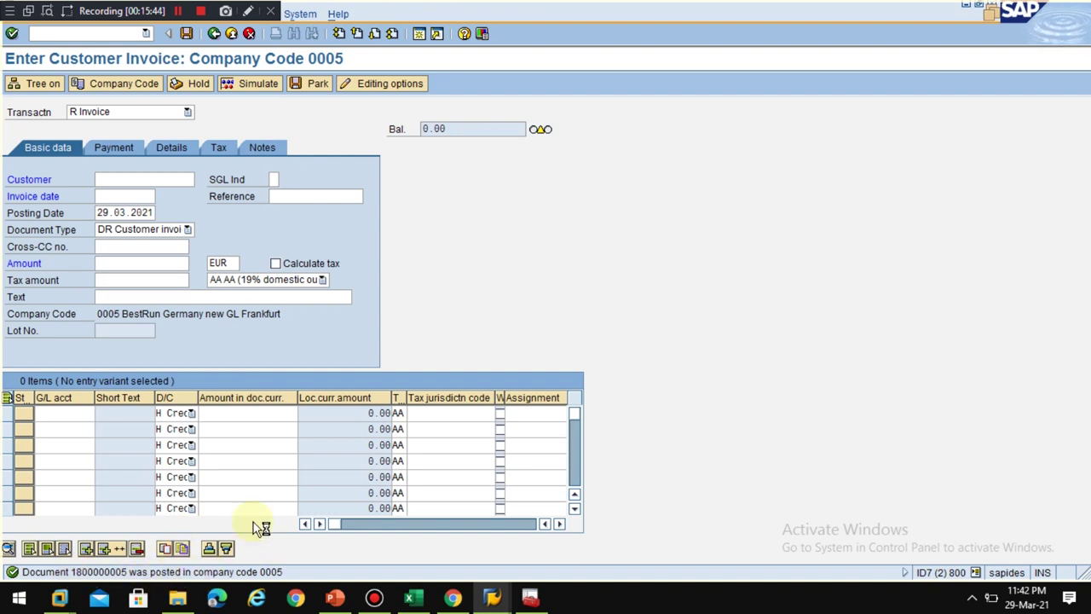
{"action": "left_click", "coordinate": [327, 297]}
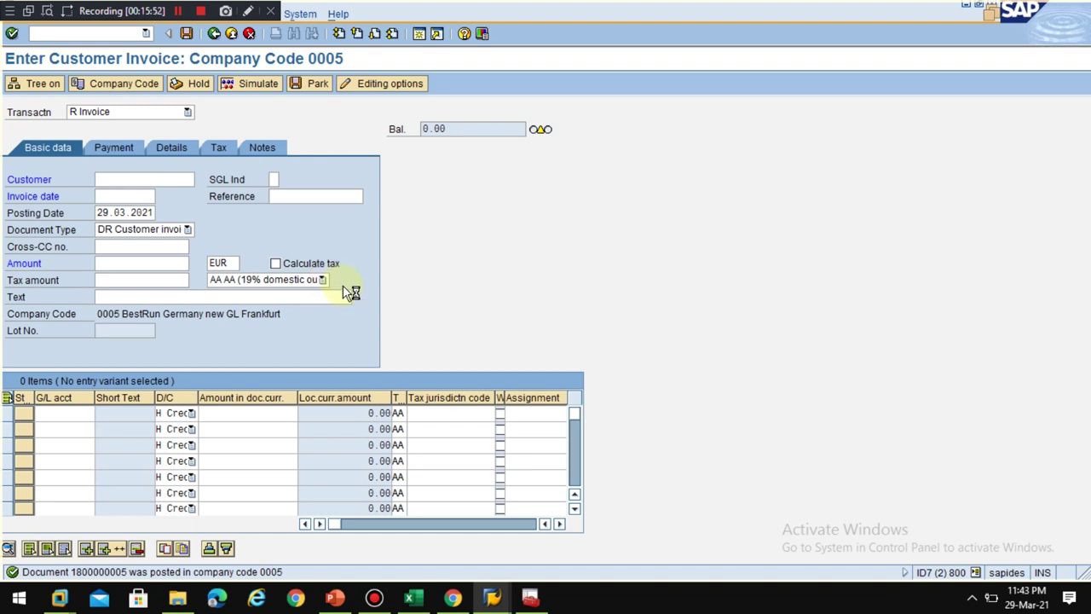
{"action": "mouse_move", "coordinate": [498, 605]}
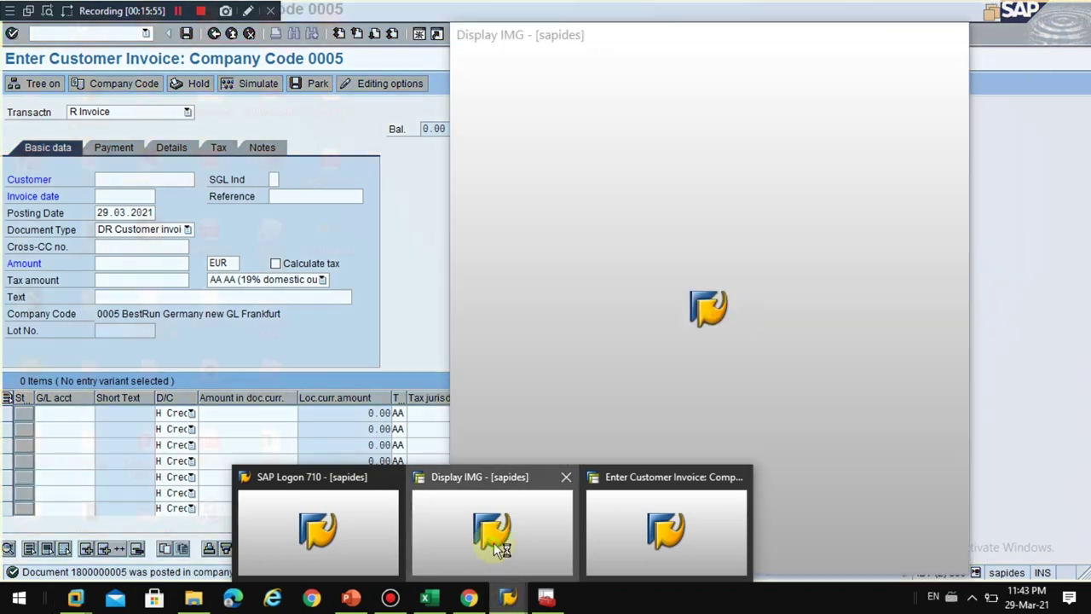
{"action": "left_click", "coordinate": [494, 542]}
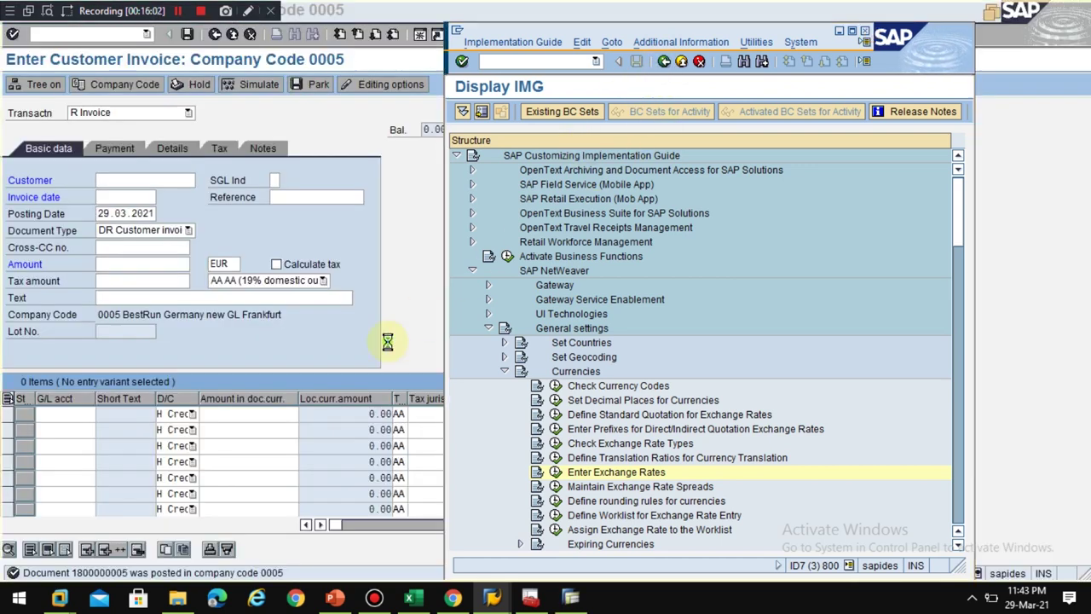
{"action": "left_click", "coordinate": [385, 340]}
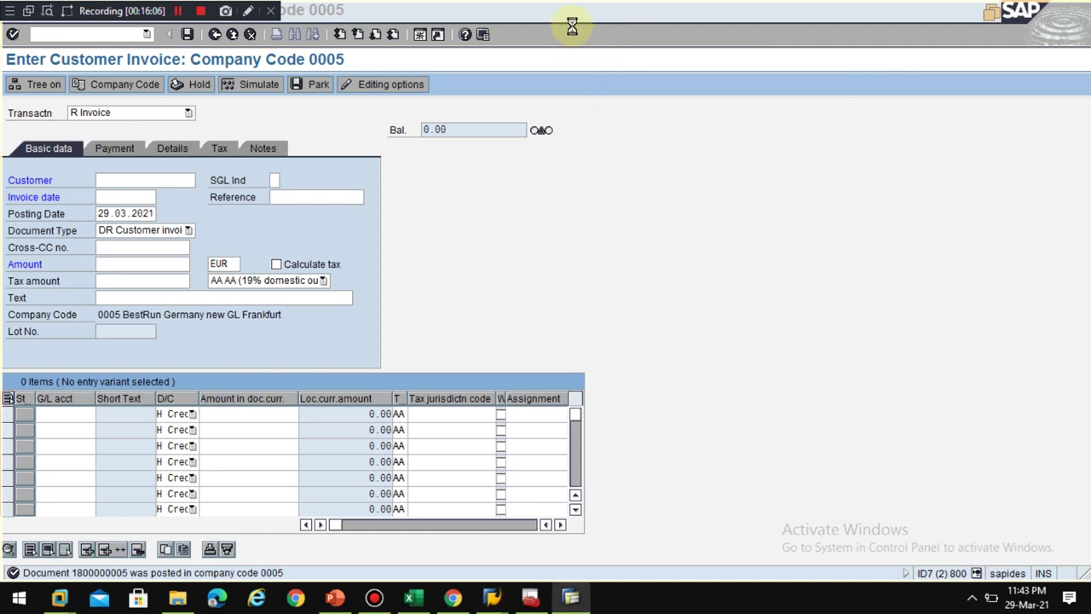
{"action": "mouse_move", "coordinate": [570, 595]}
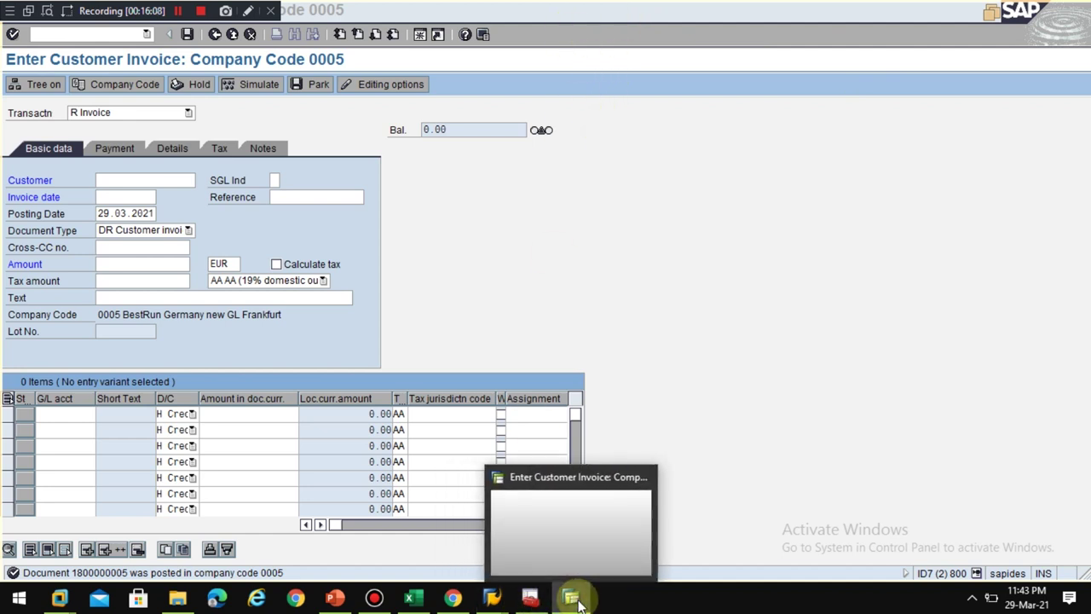
{"action": "left_click", "coordinate": [581, 522]}
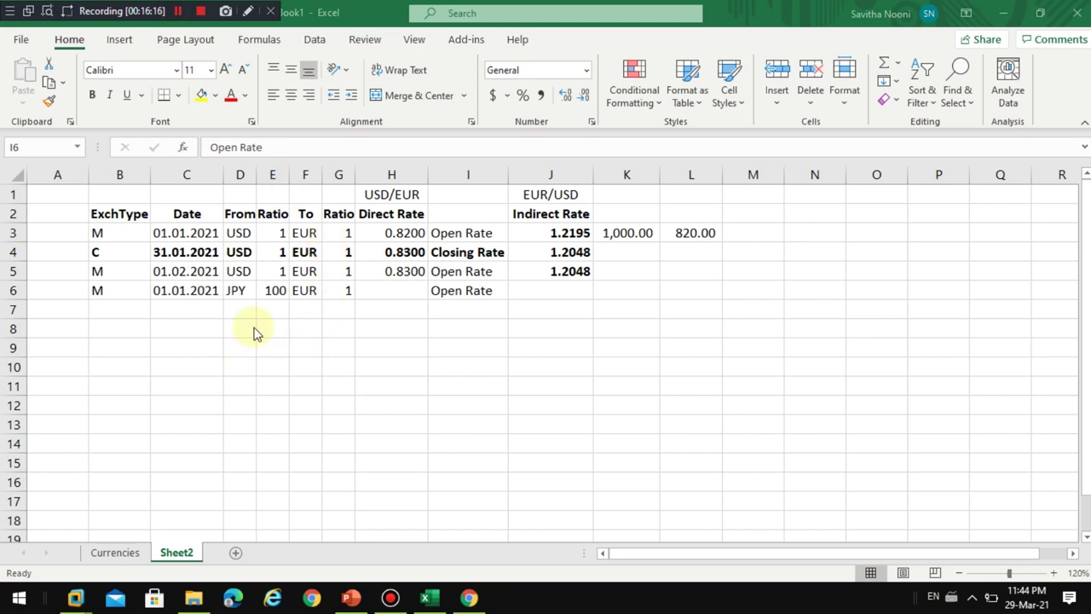
Examine the closing rate and JPY rows, the Indirect Rate column, and both Ratio columns in the Excel exchange rate table.
{"action": "left_click_drag", "start_coordinate": [97, 292], "coordinate": [466, 302]}
{"action": "left_click_drag", "start_coordinate": [96, 253], "coordinate": [462, 250]}
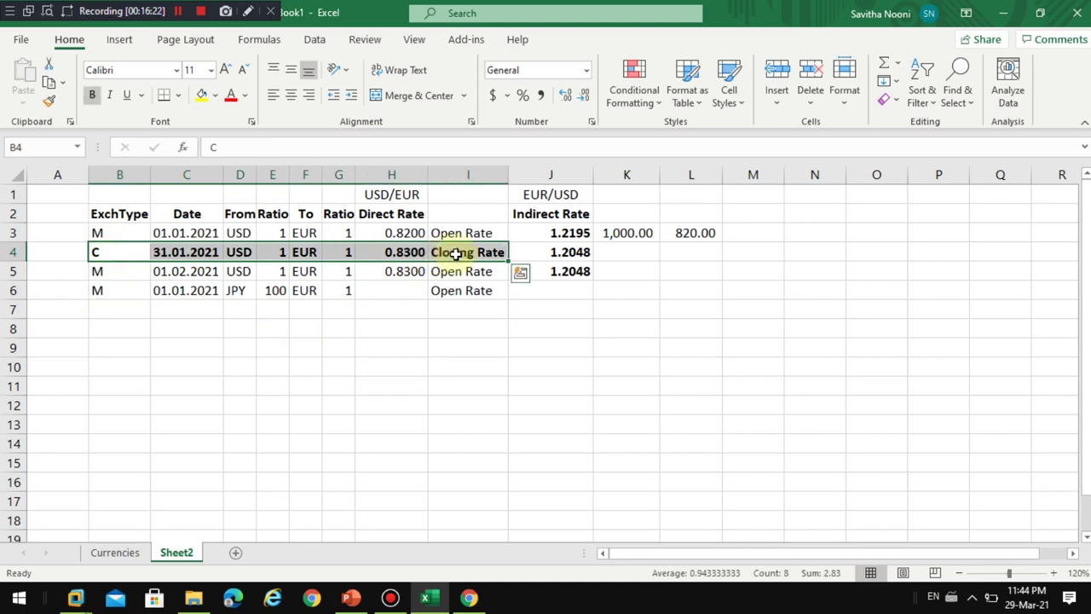
{"action": "key", "text": "ctrl+b"}
{"action": "left_click", "coordinate": [115, 292]}
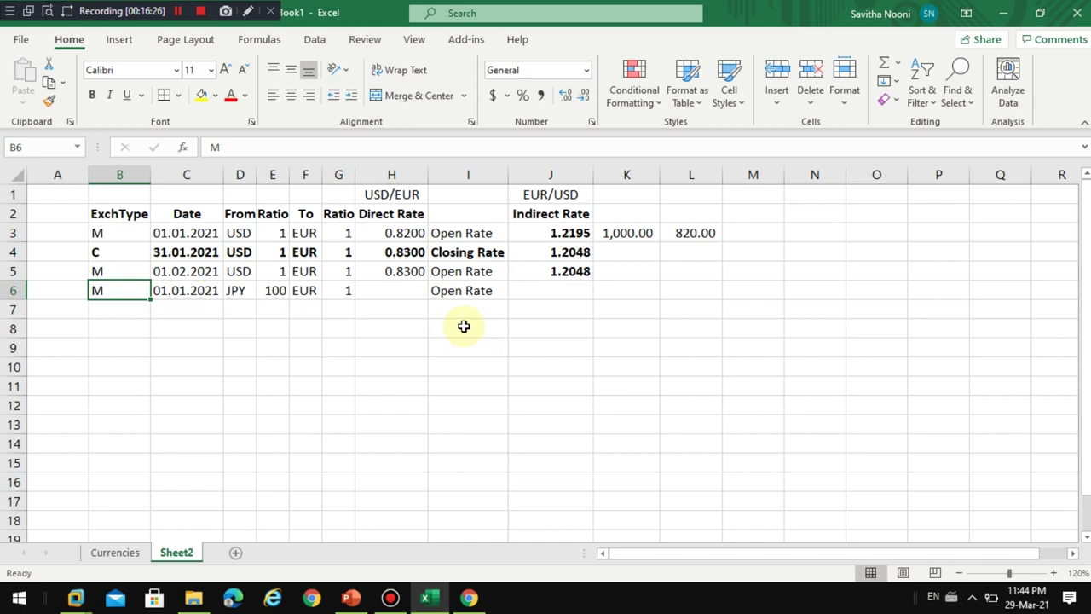
{"action": "left_click", "coordinate": [235, 292]}
{"action": "left_click", "coordinate": [279, 291]}
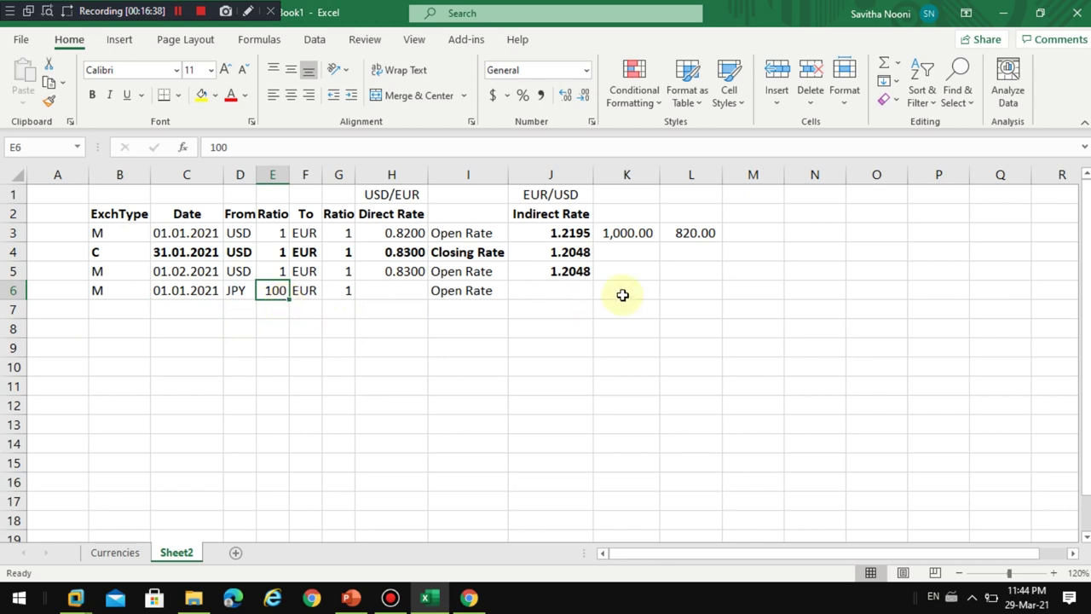
{"action": "left_click", "coordinate": [571, 269]}
{"action": "left_click", "coordinate": [567, 173]}
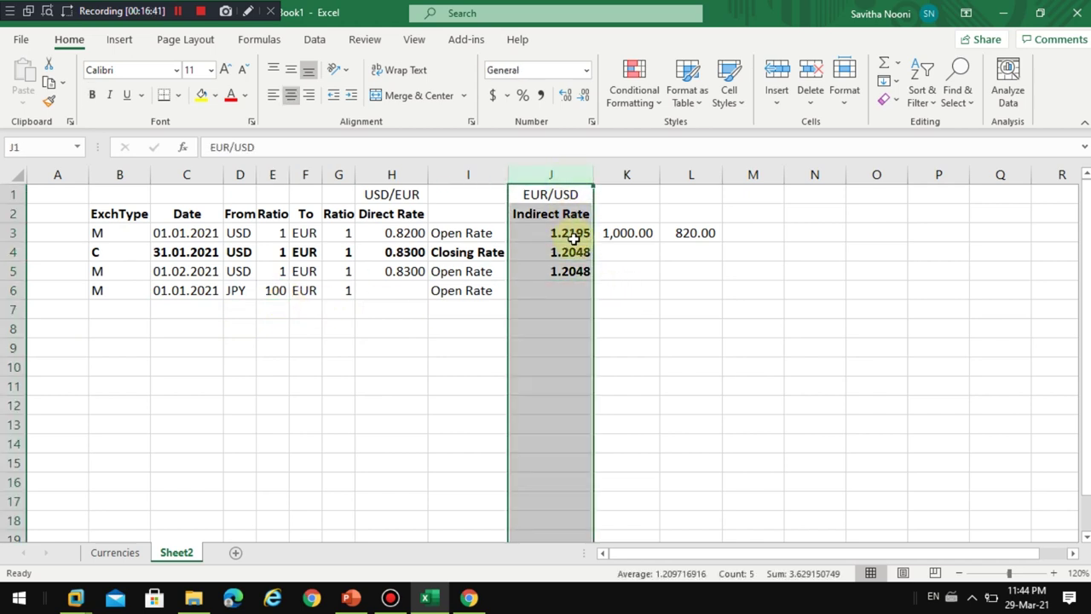
{"action": "left_click", "coordinate": [573, 232]}
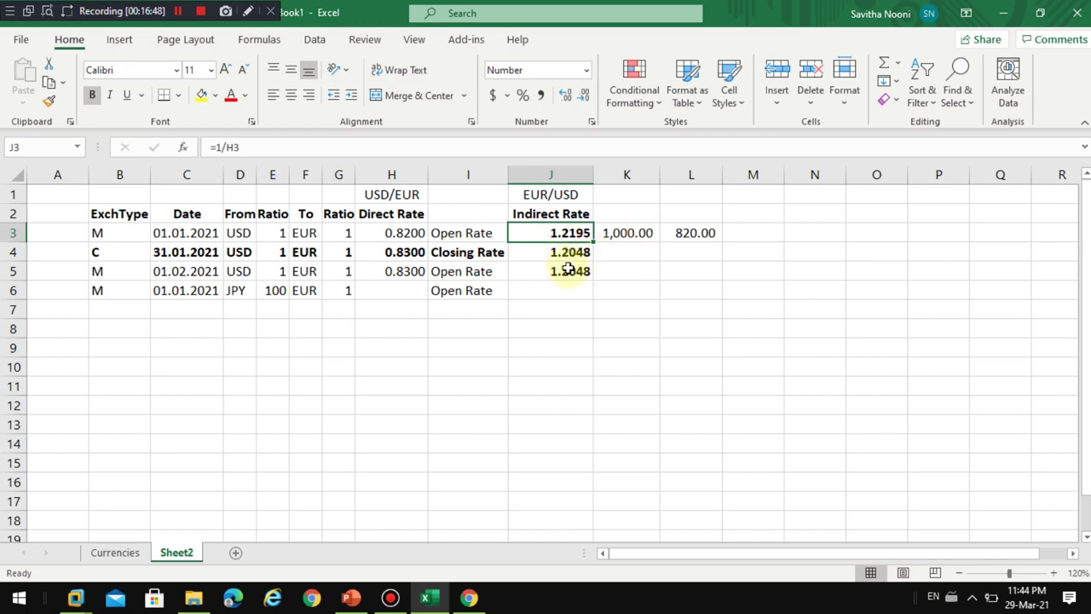
{"action": "left_click", "coordinate": [276, 293]}
{"action": "left_click", "coordinate": [339, 290]}
{"action": "left_click", "coordinate": [275, 214]}
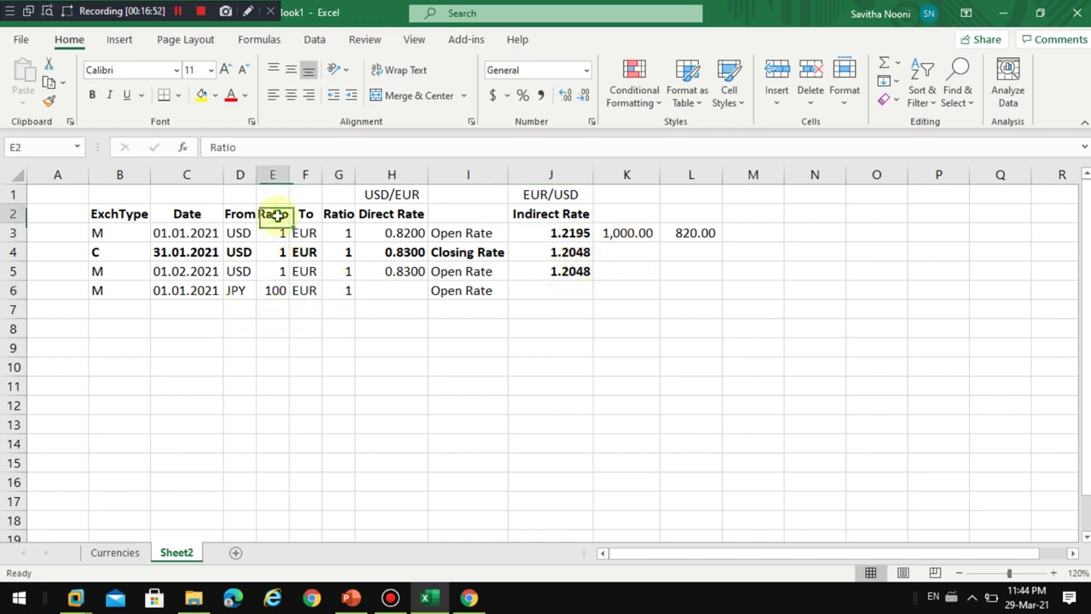
{"action": "left_click", "coordinate": [274, 174]}
{"action": "left_click", "coordinate": [347, 191]}
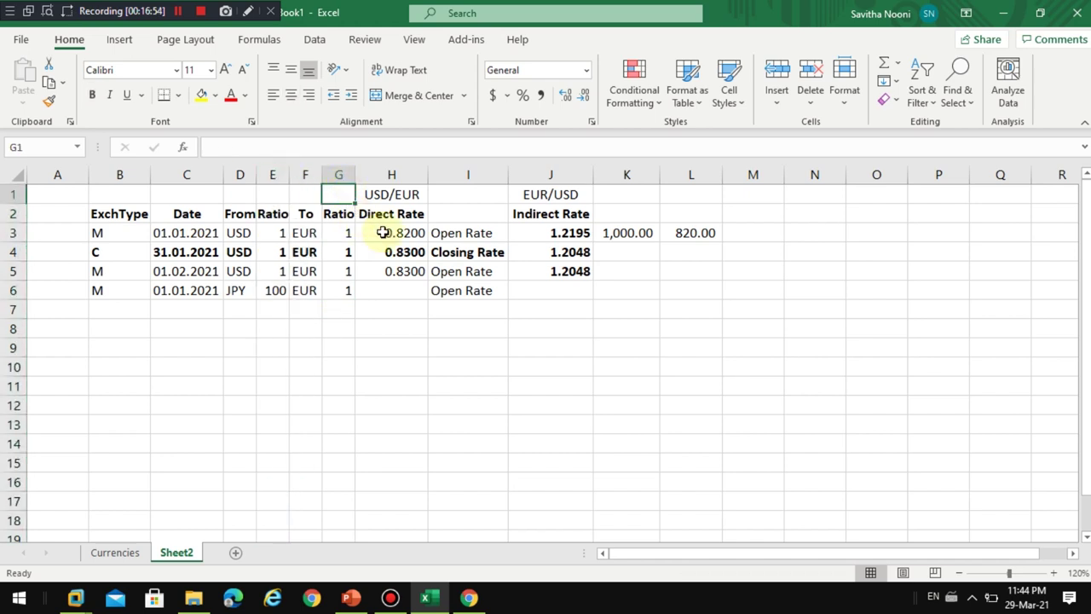
{"action": "left_click", "coordinate": [371, 313]}
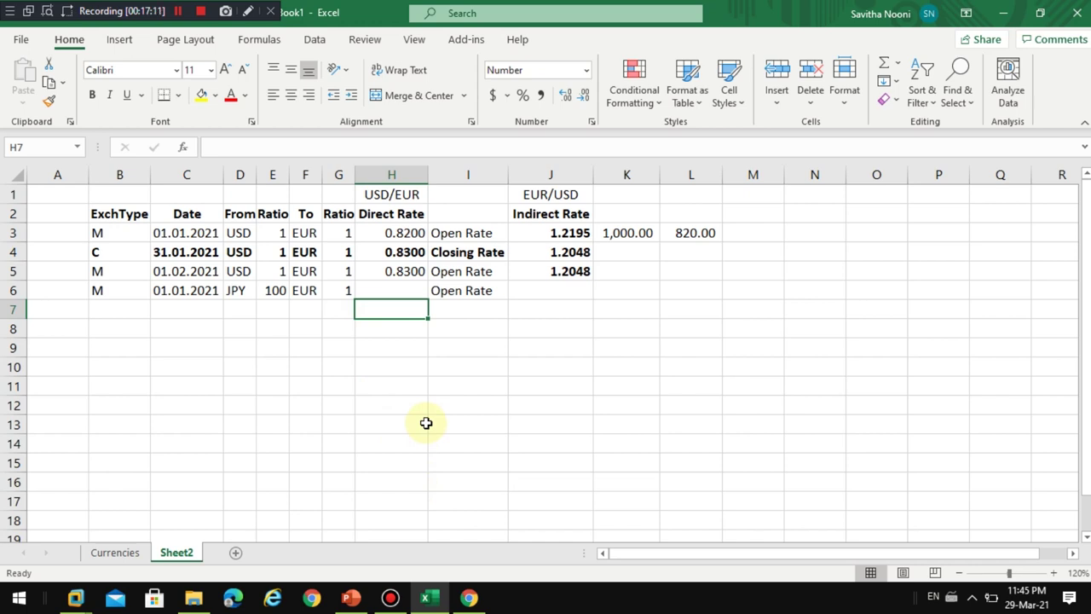
Switch to PowerPoint, view the Unit 3 Foreign Currency Configuration slide, and return to the Excel exchange rate table.
{"action": "left_click", "coordinate": [350, 598]}
{"action": "scroll", "coordinate": [242, 446], "scroll_direction": "down", "scroll_amount": 3}
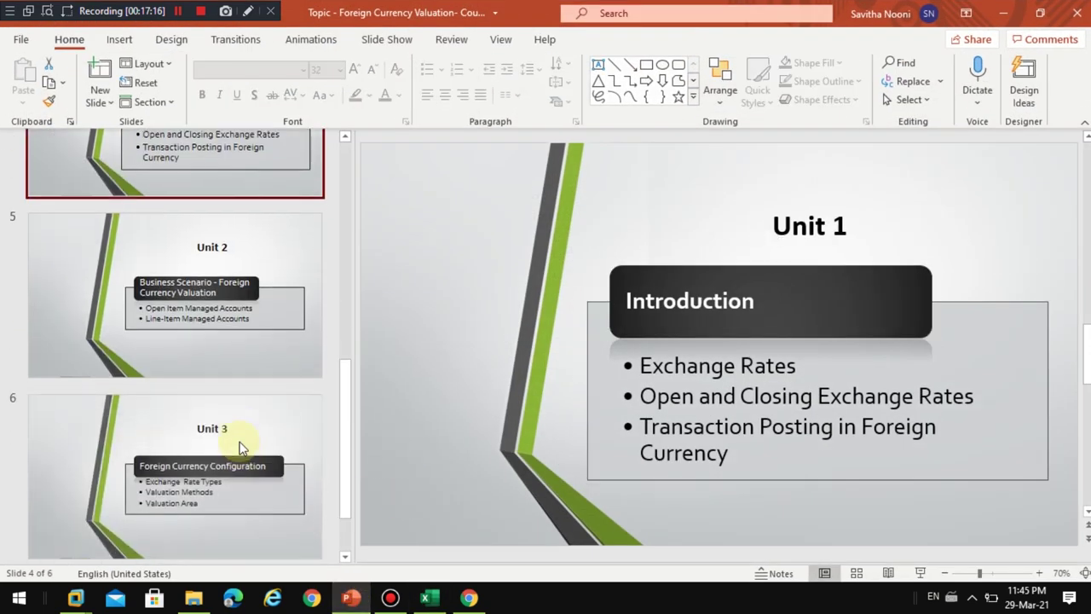
{"action": "left_click", "coordinate": [214, 475]}
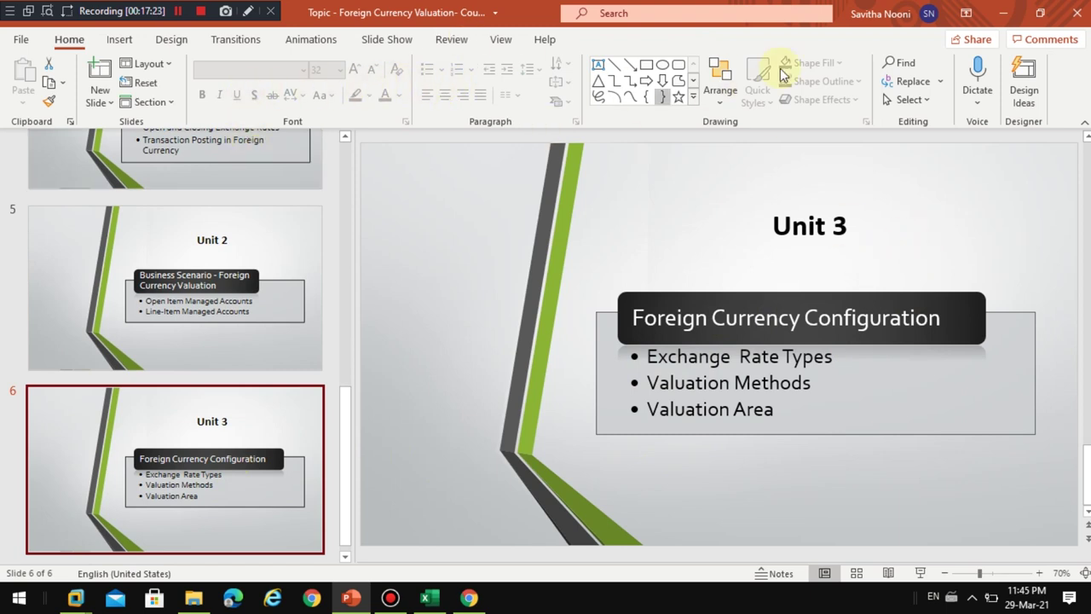
{"action": "left_click", "coordinate": [1005, 17]}
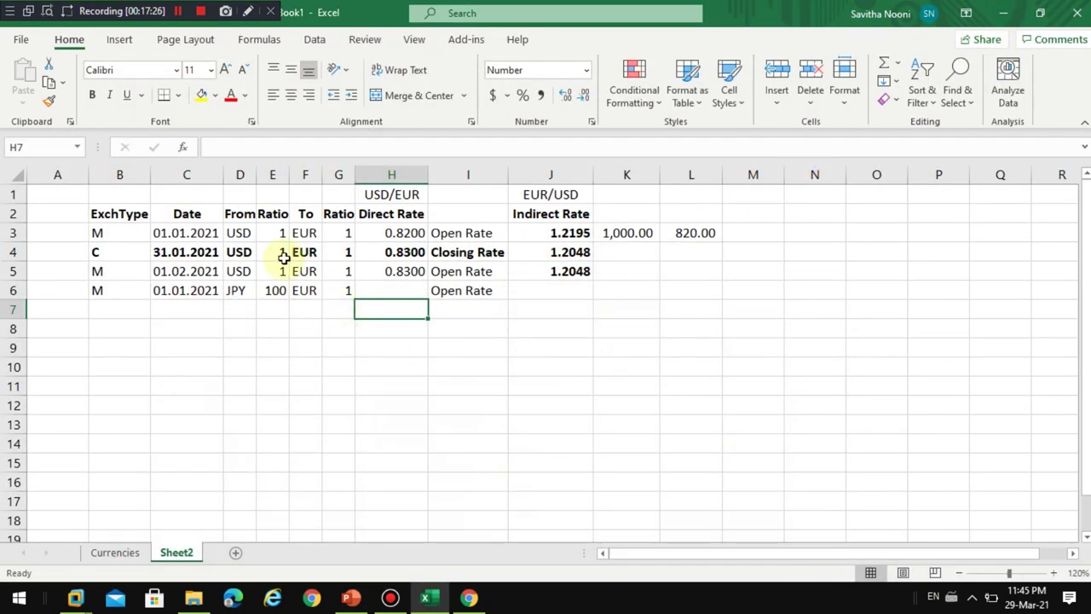